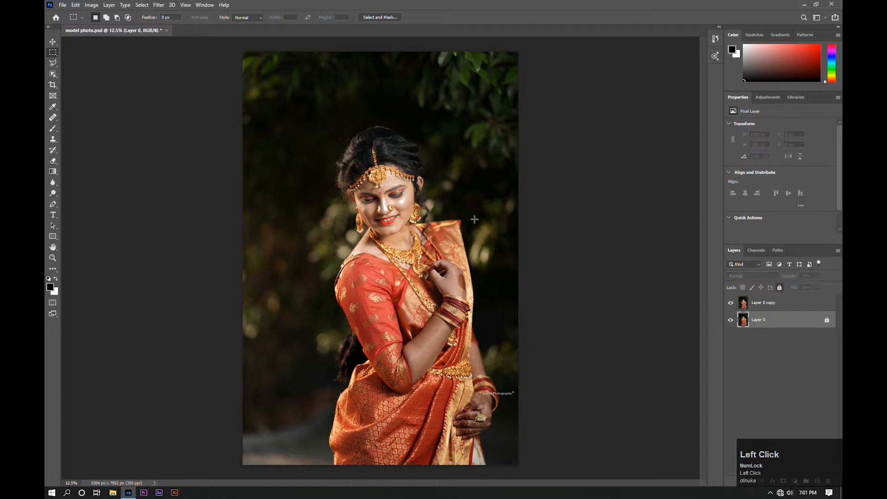
Examine the model's face at high magnification, checking the skin around the cheeks, nose, eyes and lips.
{"action": "left_click", "coordinate": [53, 41]}
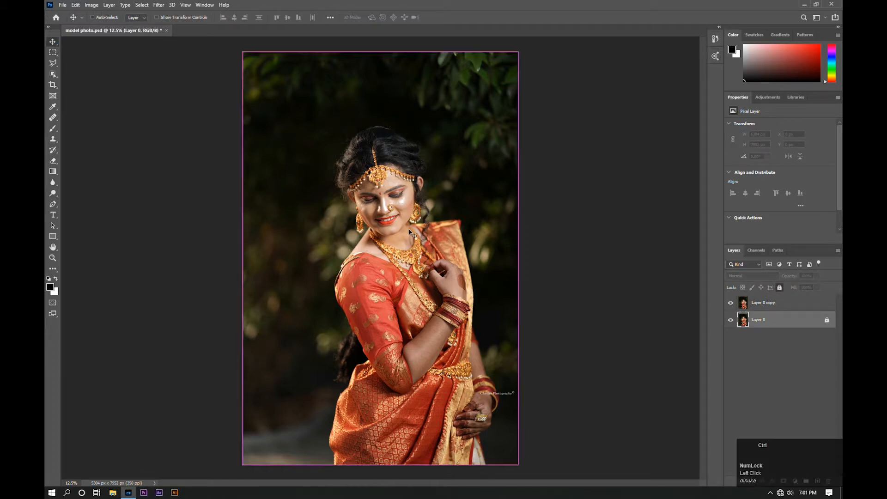
{"action": "scroll", "coordinate": [409, 228], "scroll_direction": "up", "scroll_amount": 3}
{"action": "key", "text": "ctrl+plus"}
{"action": "left_click_drag", "start_coordinate": [357, 131], "coordinate": [384, 326]}
{"action": "key", "text": "ctrl+plus"}
{"action": "key", "text": "ctrl+plus"}
{"action": "key", "text": "ctrl+plus"}
{"action": "key", "text": "ctrl+plus"}
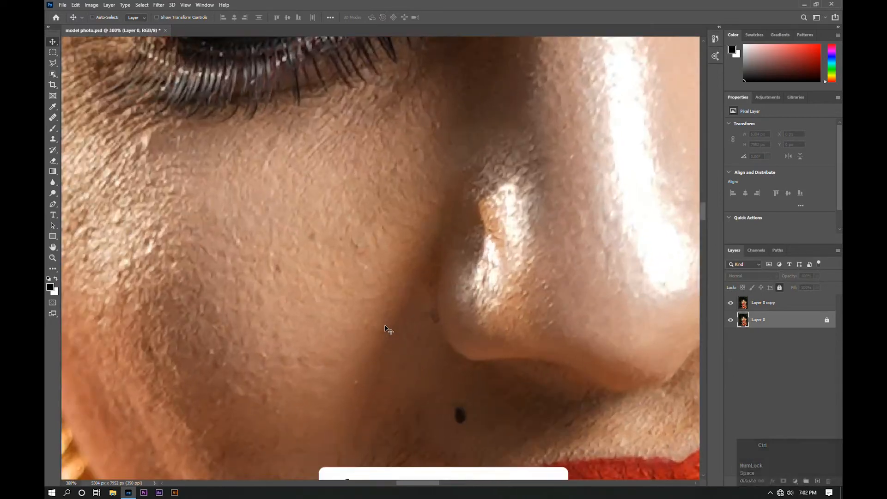
{"action": "key", "text": "ctrl+minus"}
{"action": "key", "text": "ctrl+minus"}
{"action": "key", "text": "ctrl+minus"}
{"action": "key", "text": "ctrl+plus"}
{"action": "key", "text": "ctrl+plus"}
{"action": "key", "text": "ctrl+plus"}
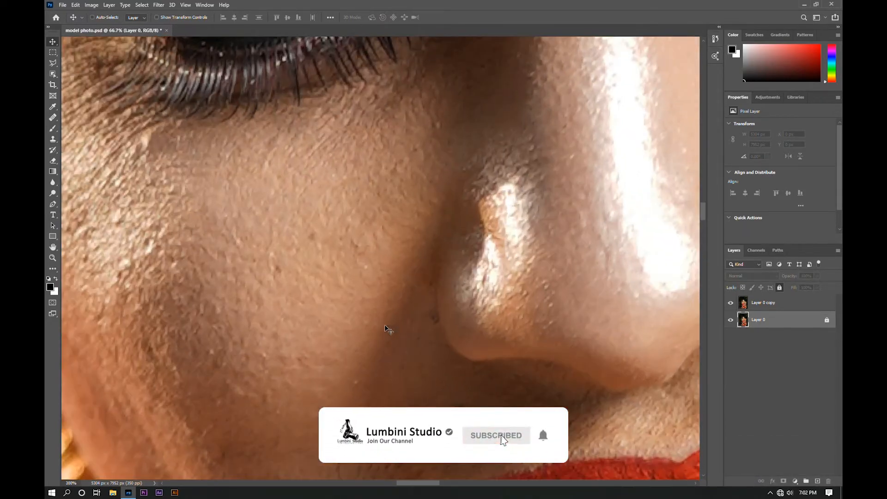
{"action": "left_click_drag", "start_coordinate": [384, 324], "coordinate": [331, 53]}
{"action": "left_click_drag", "start_coordinate": [439, 365], "coordinate": [325, 76]}
{"action": "left_click_drag", "start_coordinate": [582, 194], "coordinate": [222, 185]}
{"action": "left_click_drag", "start_coordinate": [462, 92], "coordinate": [324, 351]}
{"action": "left_click_drag", "start_coordinate": [356, 169], "coordinate": [413, 300]}
{"action": "key", "text": "ctrl+minus"}
{"action": "key", "text": "ctrl+minus"}
{"action": "key", "text": "ctrl+minus"}
{"action": "key", "text": "ctrl+minus"}
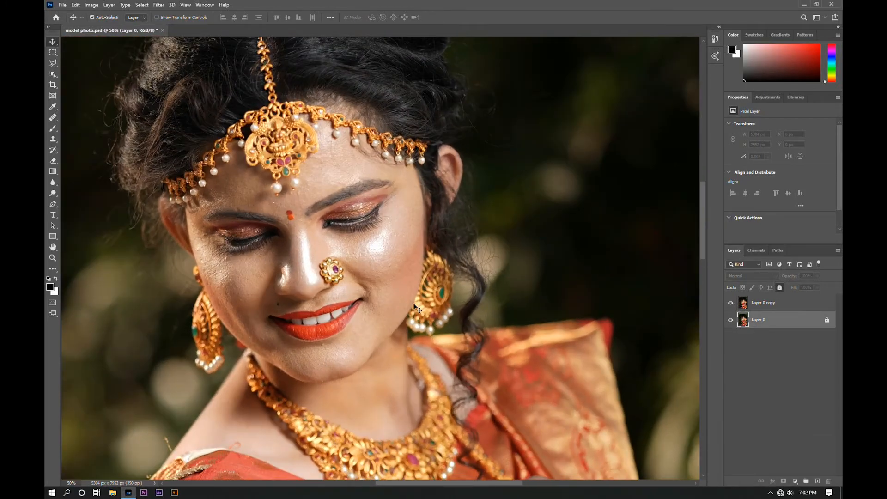
Outline the loose gold thread above the blouse's shoulder with the Polygonal Lasso tool.
{"action": "left_click_drag", "start_coordinate": [414, 305], "coordinate": [643, 59]}
{"action": "key", "text": "ctrl+plus"}
{"action": "key", "text": "ctrl+plus"}
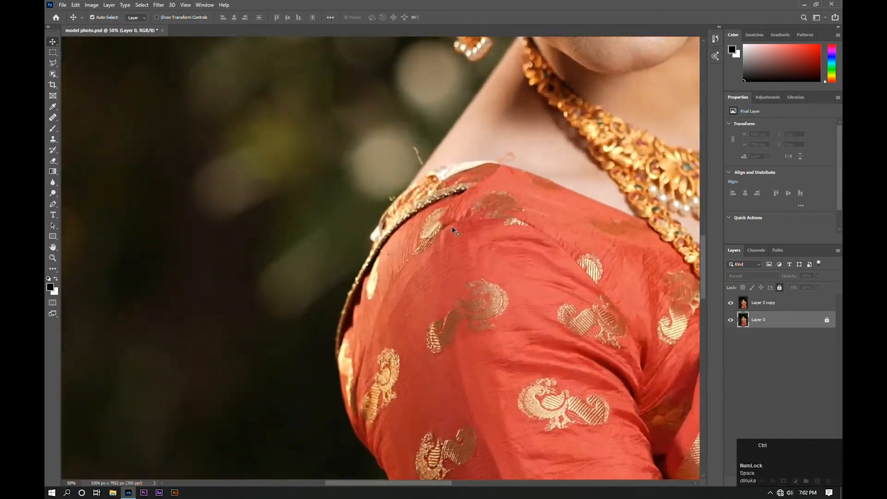
{"action": "left_click_drag", "start_coordinate": [451, 194], "coordinate": [457, 361]}
{"action": "key", "text": "ctrl+plus"}
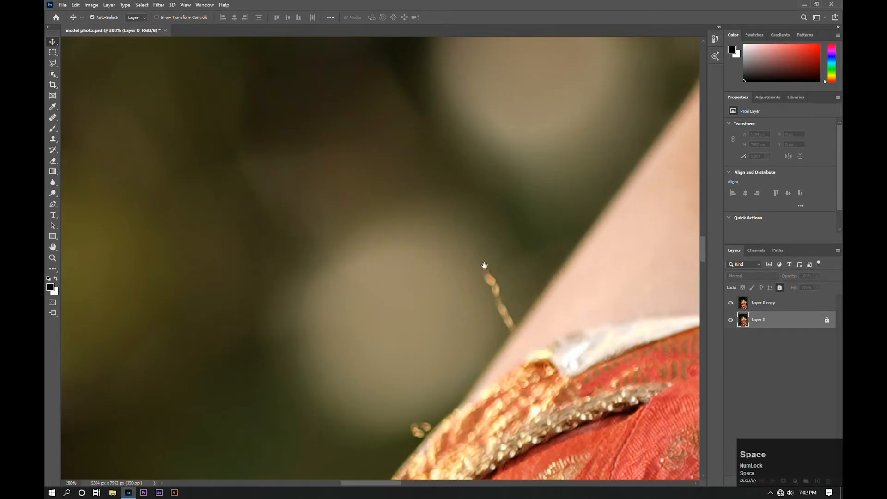
{"action": "left_click_drag", "start_coordinate": [484, 265], "coordinate": [277, 168]}
{"action": "left_click_drag", "start_coordinate": [52, 80], "coordinate": [88, 84]}
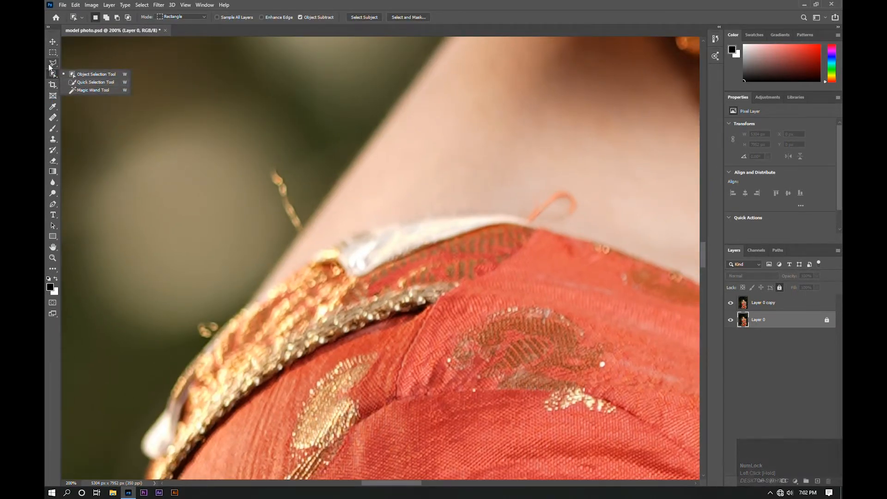
{"action": "left_click", "coordinate": [54, 65]}
{"action": "left_click", "coordinate": [84, 73]}
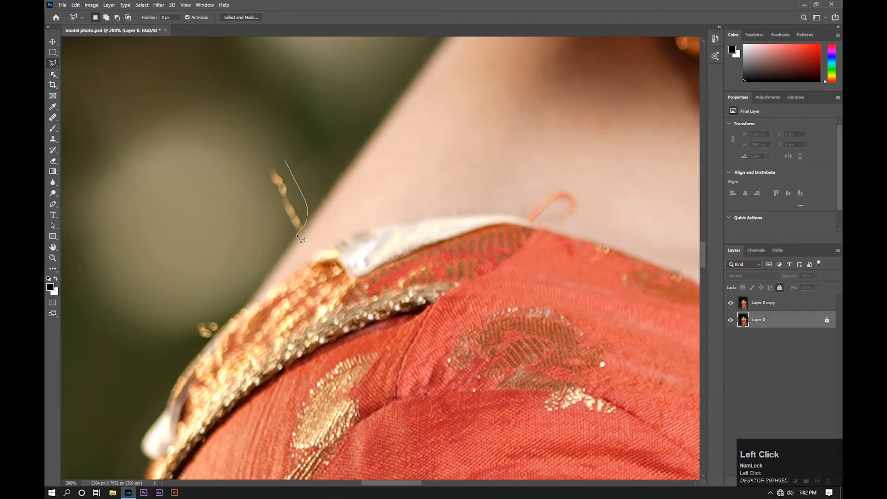
{"action": "left_click", "coordinate": [285, 159]}
Try to fill the selected thread area on the locked Layer 0.
{"action": "key", "text": "shift+F5"}
{"action": "key", "text": "Return"}
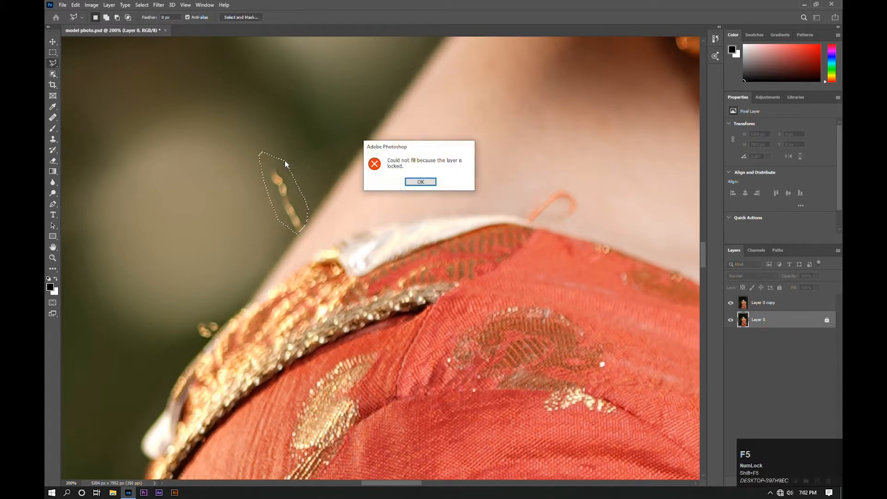
{"action": "left_click", "coordinate": [420, 181]}
Remove the selected shoulder thread on Layer 0 copy with a Content-Aware fill and clear the selection.
{"action": "left_click", "coordinate": [763, 303]}
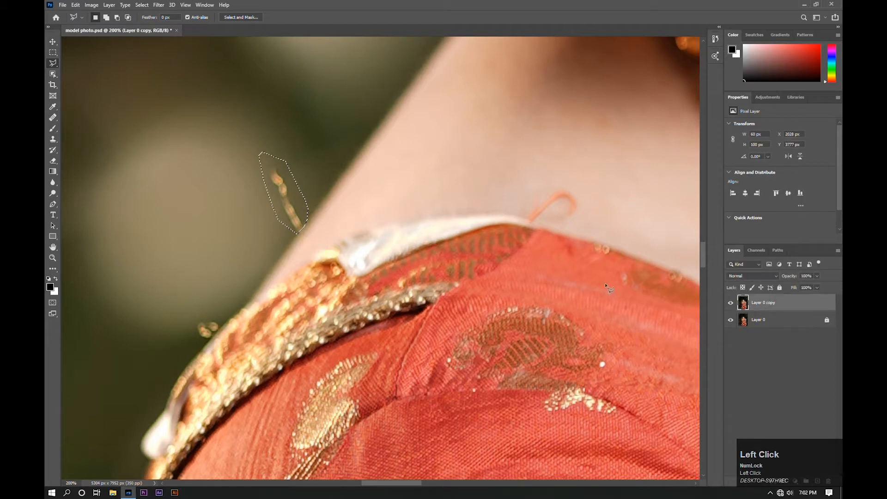
{"action": "key", "text": "shift+F5"}
{"action": "key", "text": "Return"}
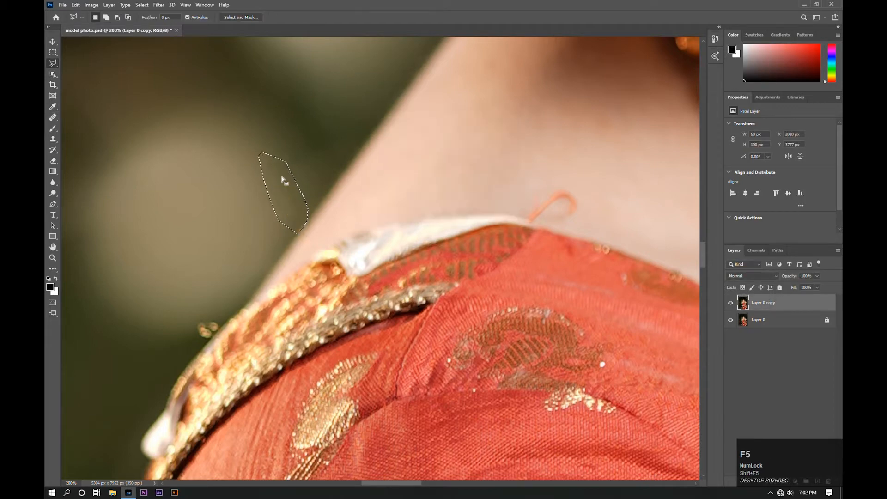
{"action": "key", "text": "ctrl+d"}
Lasso the small stray thread beside the gold sleeve border, remove it with a Content-Aware fill and deselect.
{"action": "left_click", "coordinate": [220, 326]}
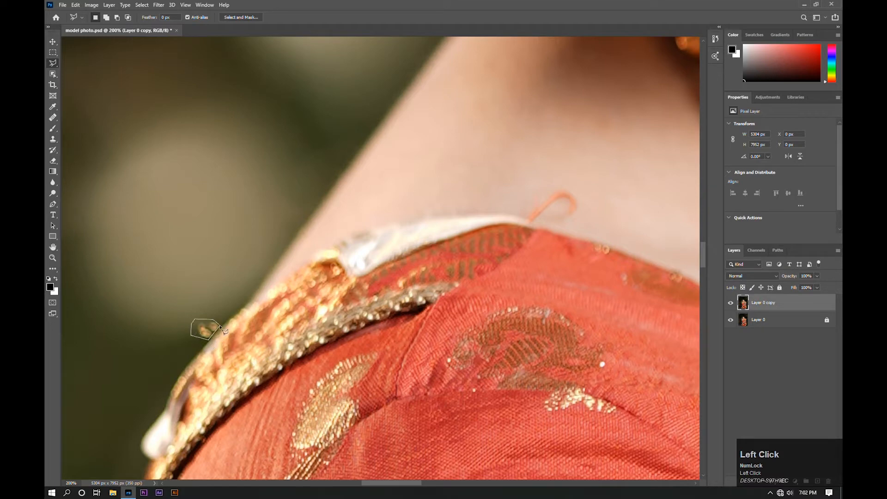
{"action": "left_click", "coordinate": [220, 327]}
{"action": "key", "text": "shift+F5"}
{"action": "key", "text": "Return"}
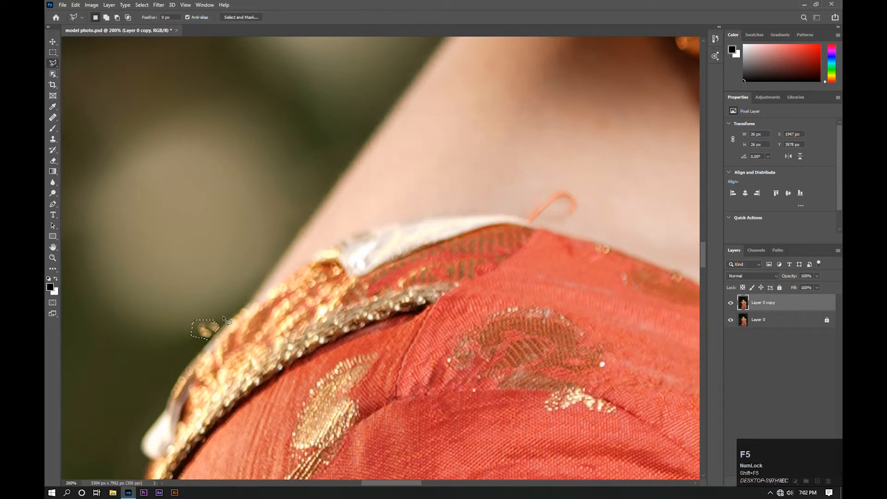
{"action": "key", "text": "ctrl+d"}
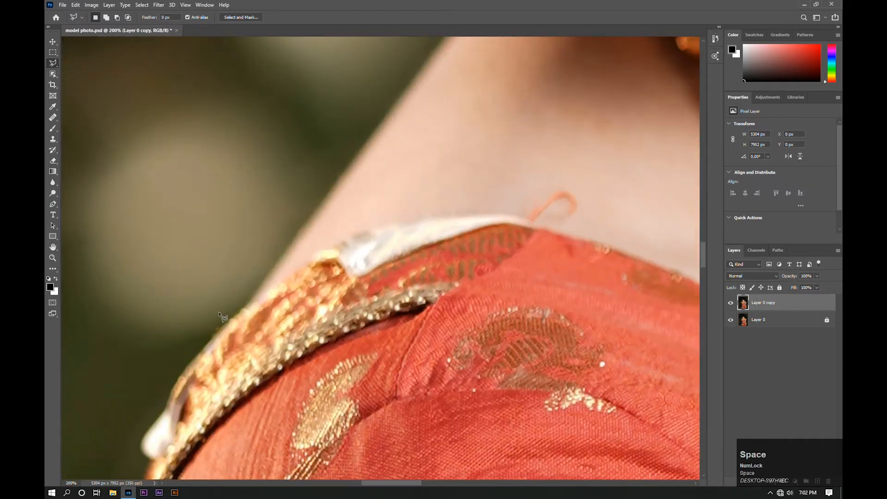
Lasso the curled orange thread above the blouse's neckline and remove it with a Content-Aware fill.
{"action": "left_click_drag", "start_coordinate": [442, 194], "coordinate": [315, 205]}
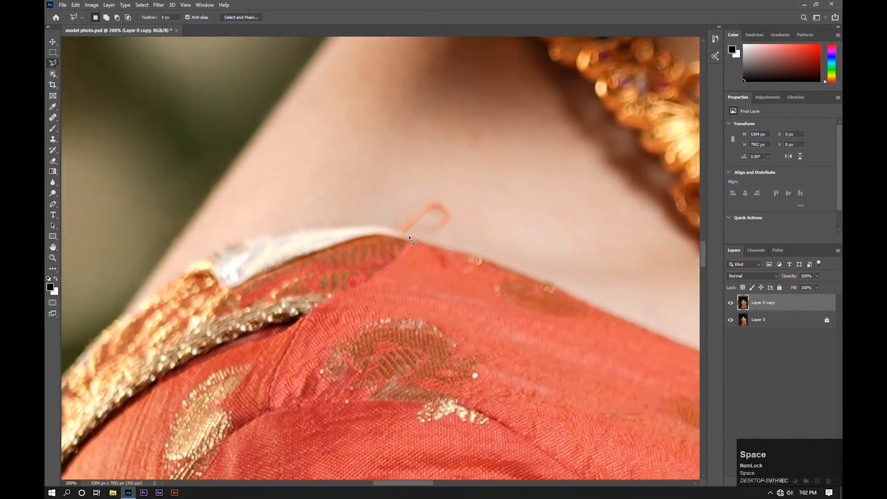
{"action": "left_click", "coordinate": [406, 235]}
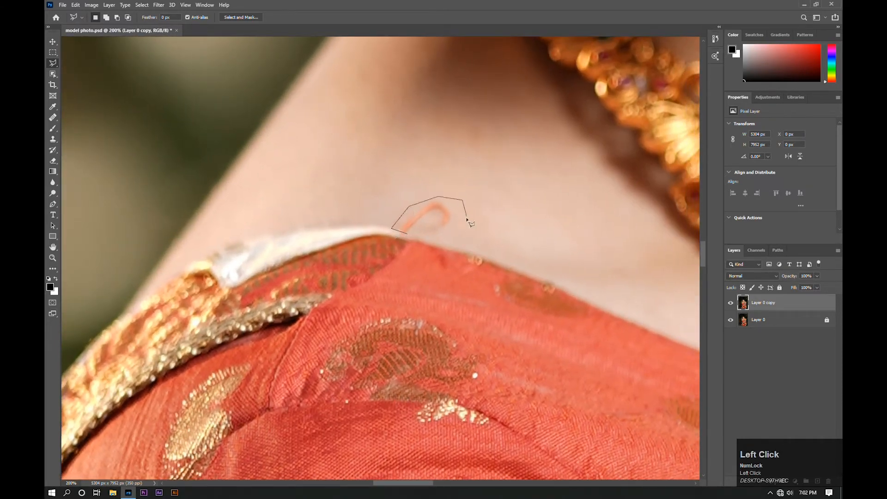
{"action": "left_click", "coordinate": [405, 235]}
{"action": "key", "text": "shift+F5"}
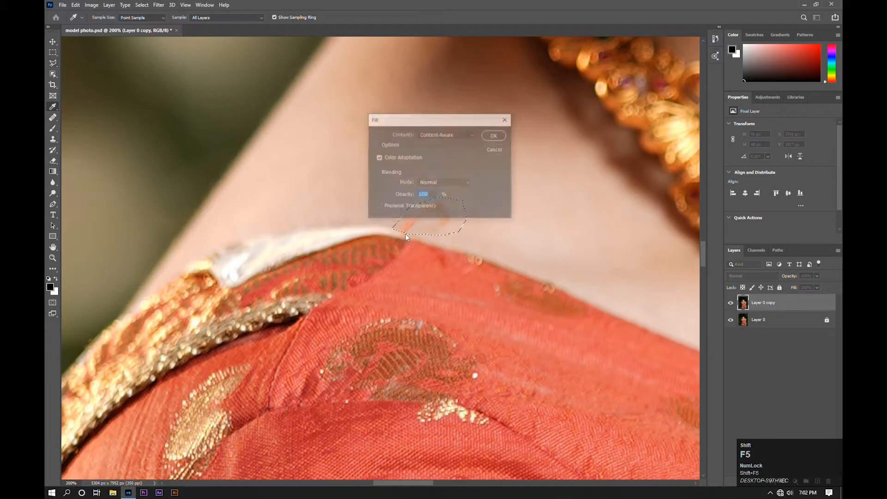
{"action": "key", "text": "Return"}
Inspect the saree, arms, hands, face and hair for remaining flaws.
{"action": "scroll", "coordinate": [404, 232], "scroll_direction": "down", "scroll_amount": 4}
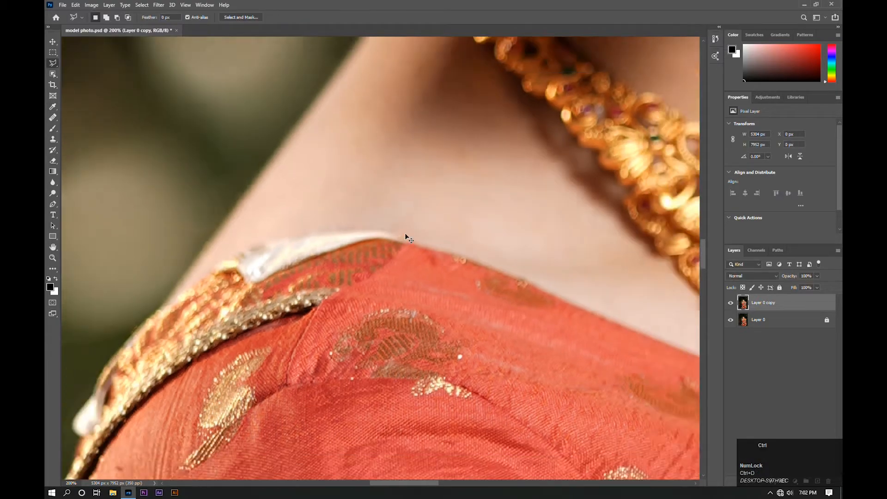
{"action": "key", "text": "space"}
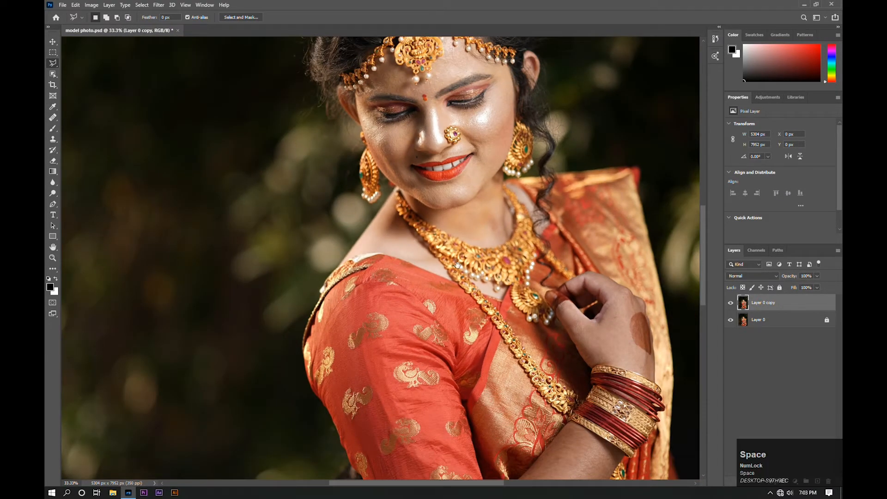
{"action": "left_click_drag", "start_coordinate": [458, 265], "coordinate": [324, 210]}
{"action": "left_click_drag", "start_coordinate": [397, 416], "coordinate": [425, 157]}
{"action": "left_click_drag", "start_coordinate": [419, 318], "coordinate": [491, 271]}
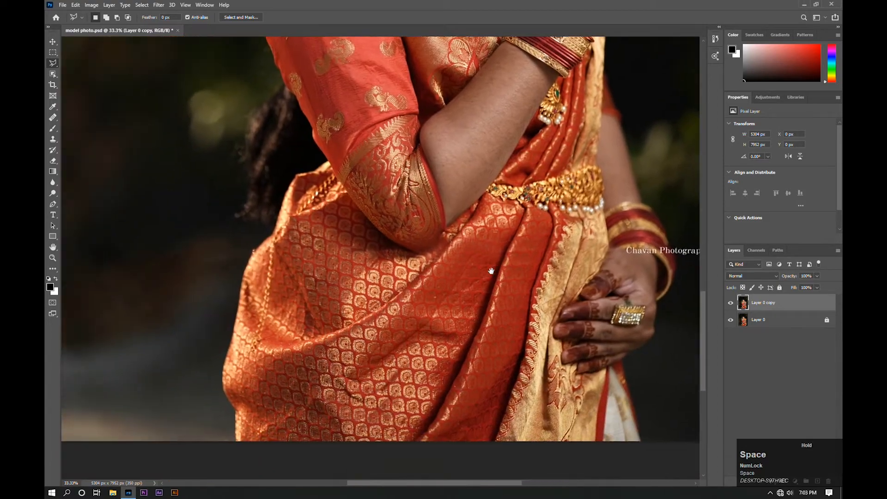
{"action": "left_click_drag", "start_coordinate": [264, 352], "coordinate": [459, 291]}
{"action": "left_click_drag", "start_coordinate": [539, 292], "coordinate": [317, 293]}
{"action": "left_click_drag", "start_coordinate": [493, 277], "coordinate": [392, 336]}
{"action": "left_click_drag", "start_coordinate": [449, 294], "coordinate": [425, 351]}
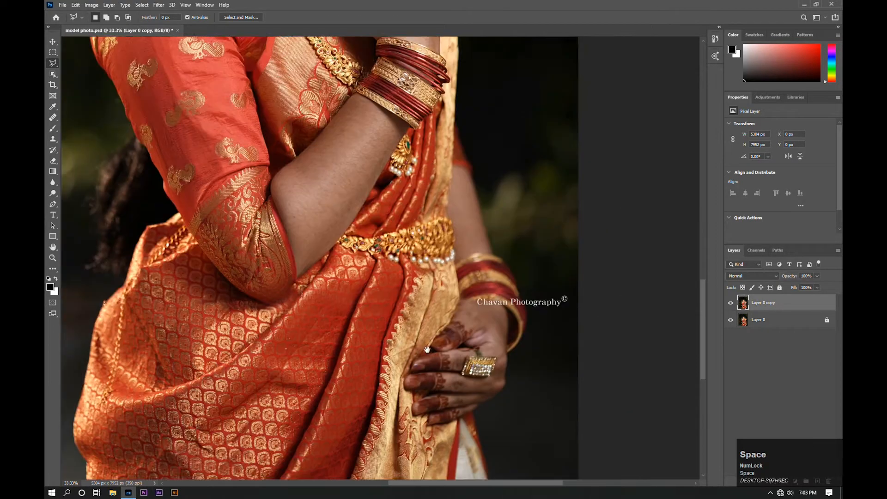
{"action": "left_click_drag", "start_coordinate": [462, 202], "coordinate": [448, 335]}
{"action": "left_click_drag", "start_coordinate": [463, 268], "coordinate": [501, 360]}
{"action": "left_click_drag", "start_coordinate": [461, 213], "coordinate": [512, 131]}
{"action": "left_click_drag", "start_coordinate": [487, 350], "coordinate": [576, 223]}
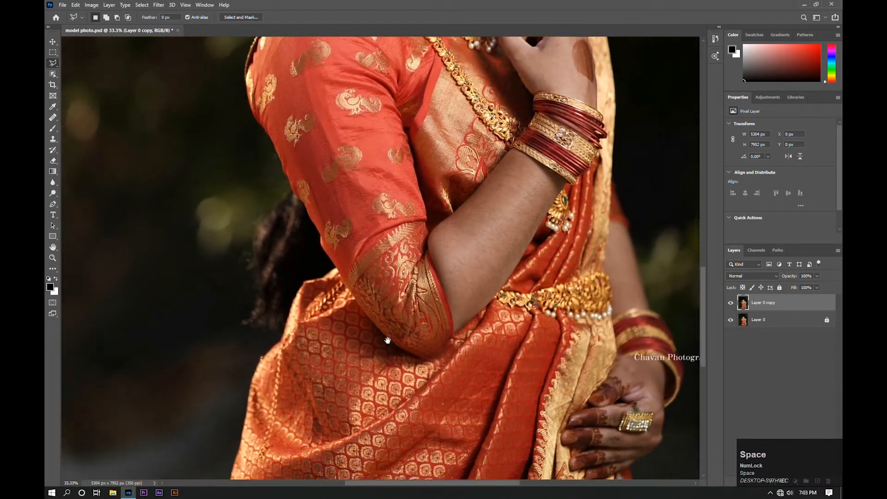
{"action": "left_click_drag", "start_coordinate": [386, 337], "coordinate": [496, 450]}
{"action": "key", "text": "ctrl+plus"}
{"action": "key", "text": "ctrl+plus"}
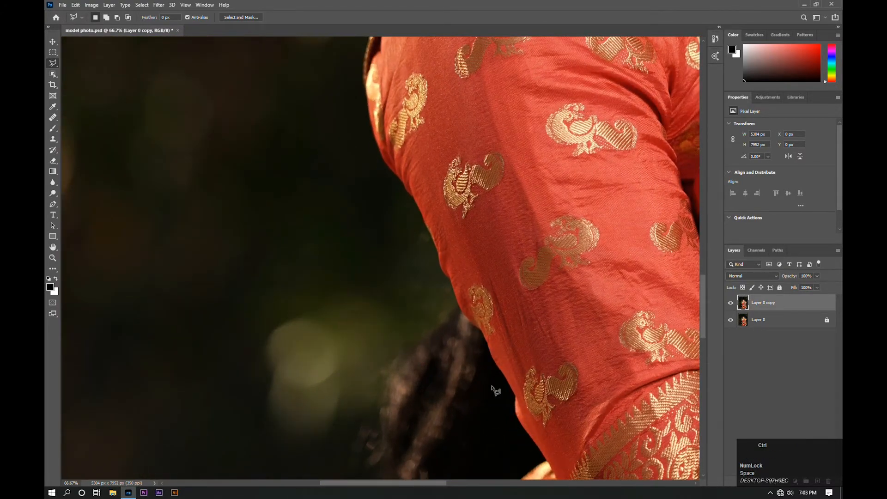
{"action": "left_click_drag", "start_coordinate": [449, 270], "coordinate": [469, 407]}
{"action": "left_click_drag", "start_coordinate": [457, 212], "coordinate": [504, 400]}
{"action": "left_click_drag", "start_coordinate": [627, 46], "coordinate": [494, 353]}
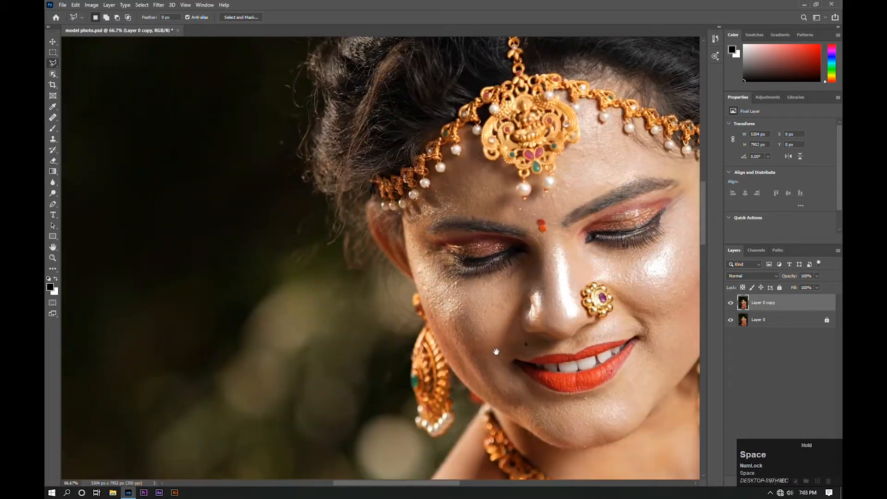
{"action": "left_click_drag", "start_coordinate": [617, 240], "coordinate": [394, 347]}
{"action": "left_click_drag", "start_coordinate": [383, 259], "coordinate": [471, 222]}
{"action": "left_click_drag", "start_coordinate": [392, 420], "coordinate": [325, 261]}
{"action": "key", "text": "ctrl+minus"}
{"action": "key", "text": "ctrl+minus"}
{"action": "key", "text": "ctrl+minus"}
{"action": "key", "text": "ctrl+plus"}
{"action": "scroll", "coordinate": [383, 239], "scroll_direction": "up", "scroll_amount": 1}
{"action": "left_click_drag", "start_coordinate": [384, 239], "coordinate": [418, 439]}
{"action": "left_click_drag", "start_coordinate": [468, 253], "coordinate": [513, 263]}
Set up the Healing Brush to sample Current & Below and duplicate Layer 0 copy.
{"action": "left_click", "coordinate": [53, 140]}
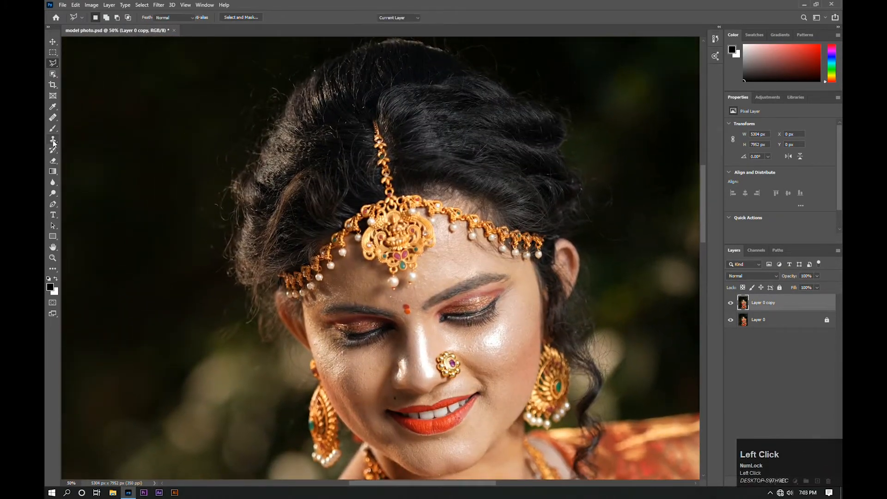
{"action": "left_click", "coordinate": [53, 268]}
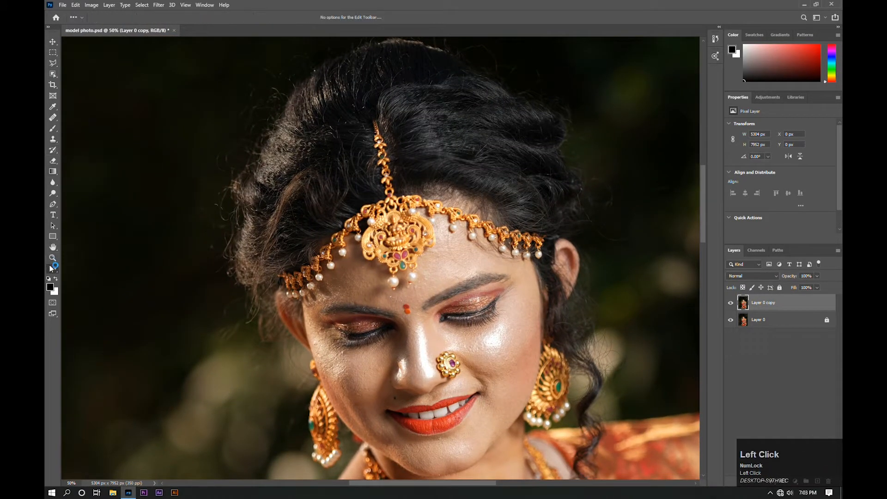
{"action": "left_click", "coordinate": [53, 161]}
{"action": "left_click", "coordinate": [54, 140]}
{"action": "left_click", "coordinate": [54, 118]}
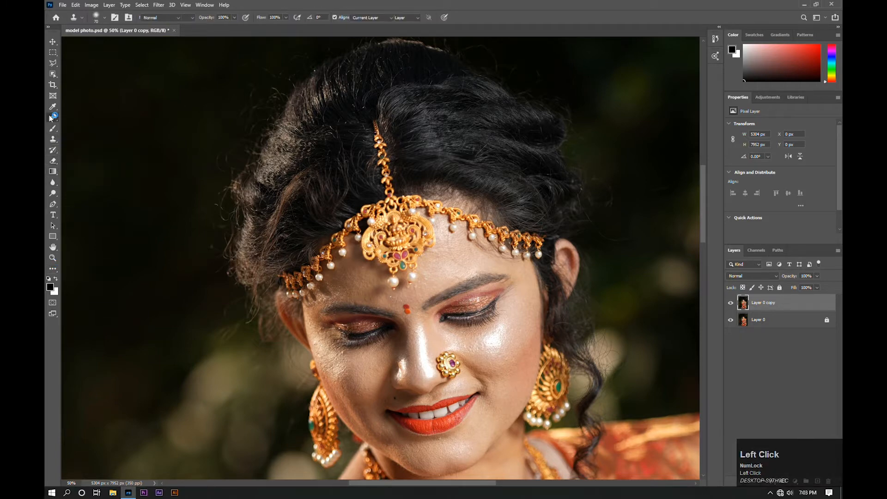
{"action": "left_click", "coordinate": [380, 18]}
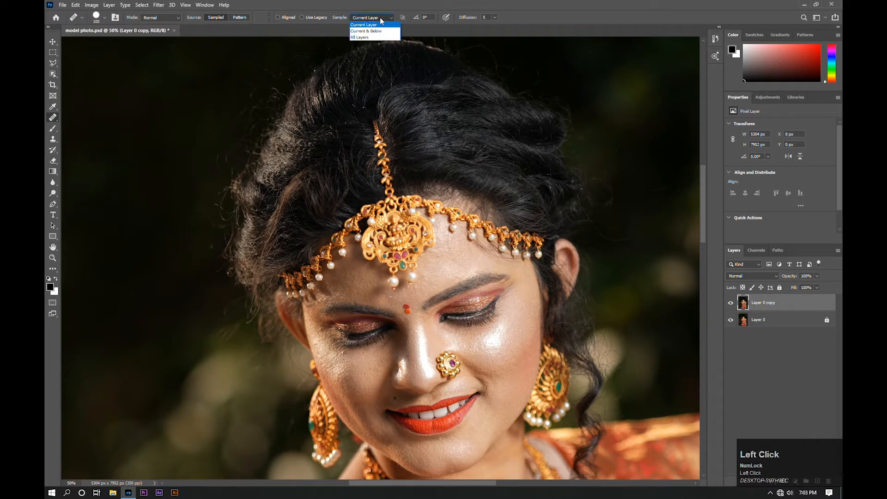
{"action": "left_click", "coordinate": [378, 30]}
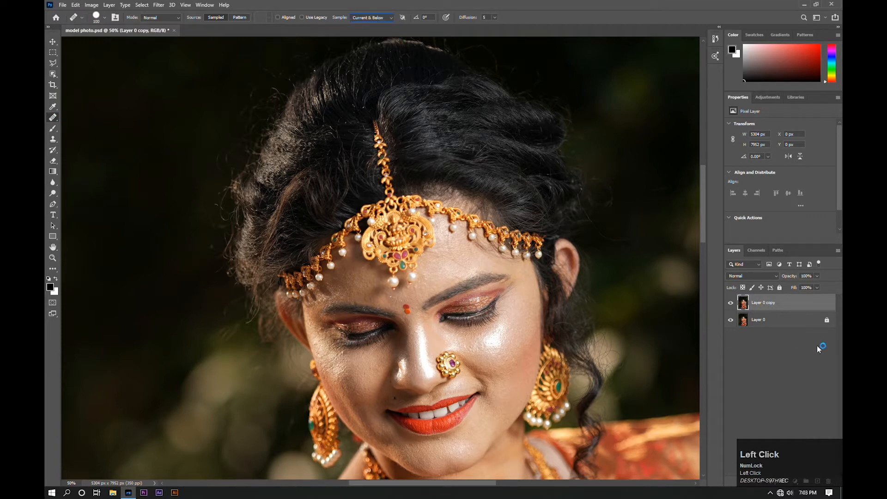
{"action": "key", "text": "ctrl+j"}
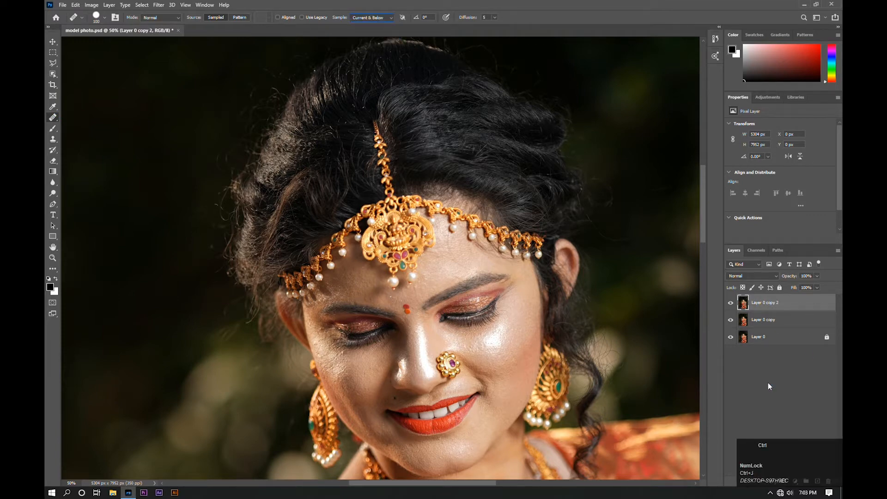
Reduce the Healing Brush size to suit small blemishes on the cheek beside the nose ring.
{"action": "key", "text": "ctrl+plus"}
{"action": "left_click_drag", "start_coordinate": [574, 316], "coordinate": [539, 264]}
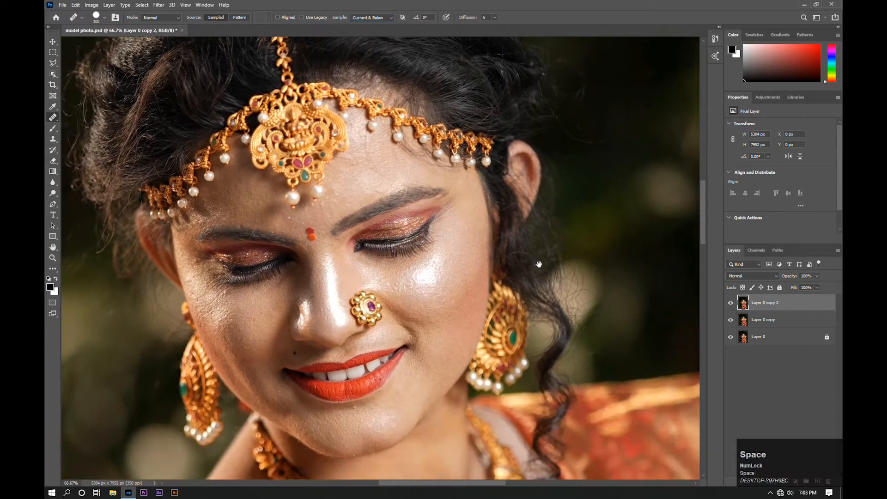
{"action": "scroll", "coordinate": [452, 279], "scroll_direction": "up", "scroll_amount": 3}
{"action": "key", "text": "bracketleft"}
{"action": "key", "text": "bracketleft"}
{"action": "key", "text": "bracketleft"}
{"action": "key", "text": "bracketleft"}
{"action": "key", "text": "bracketleft"}
{"action": "key", "text": "bracketleft"}
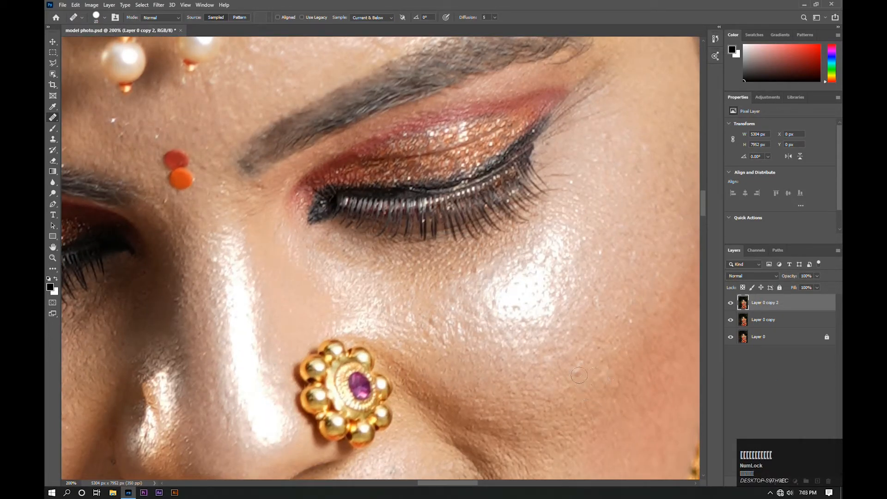
Try to heal the blemish on the cheek below the eye without defining a source point.
{"action": "left_click", "coordinate": [578, 372]}
{"action": "left_click", "coordinate": [433, 182]}
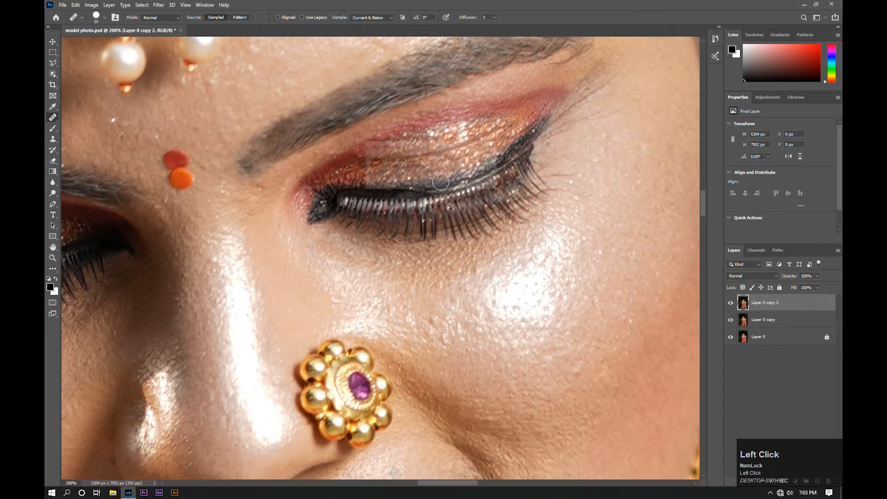
{"action": "left_click", "coordinate": [52, 121]}
{"action": "left_click", "coordinate": [108, 125]}
{"action": "left_click", "coordinate": [584, 380]}
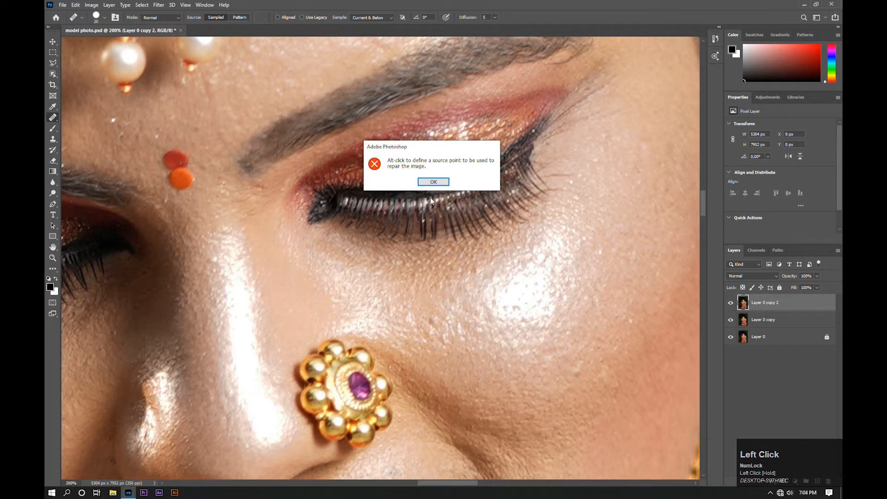
{"action": "left_click", "coordinate": [434, 182]}
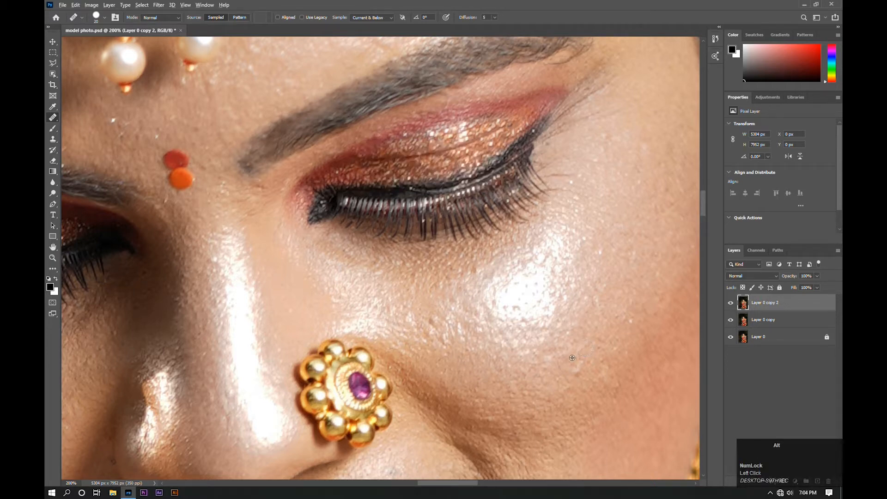
Switch to the Spot Healing Brush, reduce its size and heal the blemish on the cheek beside the nose ring.
{"action": "left_click", "coordinate": [59, 118]}
{"action": "left_click", "coordinate": [87, 115]}
{"action": "left_click", "coordinate": [608, 368]}
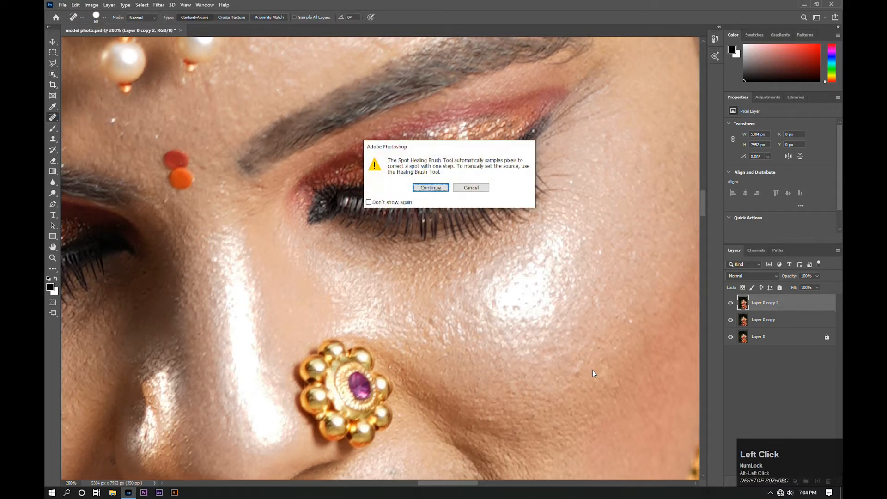
{"action": "left_click", "coordinate": [422, 188]}
{"action": "left_click", "coordinate": [573, 376]}
{"action": "key", "text": "bracketleft"}
{"action": "key", "text": "bracketleft"}
{"action": "key", "text": "bracketleft"}
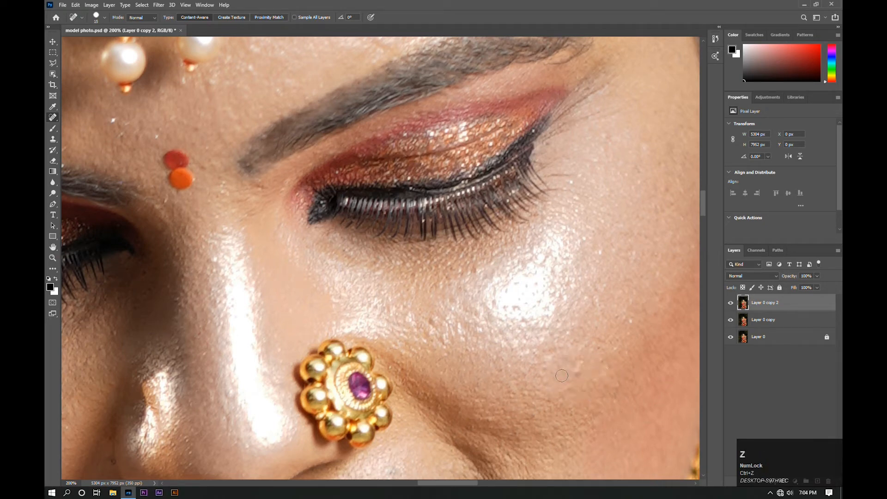
{"action": "left_click", "coordinate": [577, 374]}
Heal the small spots across the cheeks and beneath the eye on the face's shaded side.
{"action": "left_click_drag", "start_coordinate": [581, 357], "coordinate": [493, 418]}
{"action": "left_click_drag", "start_coordinate": [480, 89], "coordinate": [556, 356]}
{"action": "left_click_drag", "start_coordinate": [333, 443], "coordinate": [579, 284]}
{"action": "left_click_drag", "start_coordinate": [360, 432], "coordinate": [440, 300]}
{"action": "left_click", "coordinate": [247, 218]}
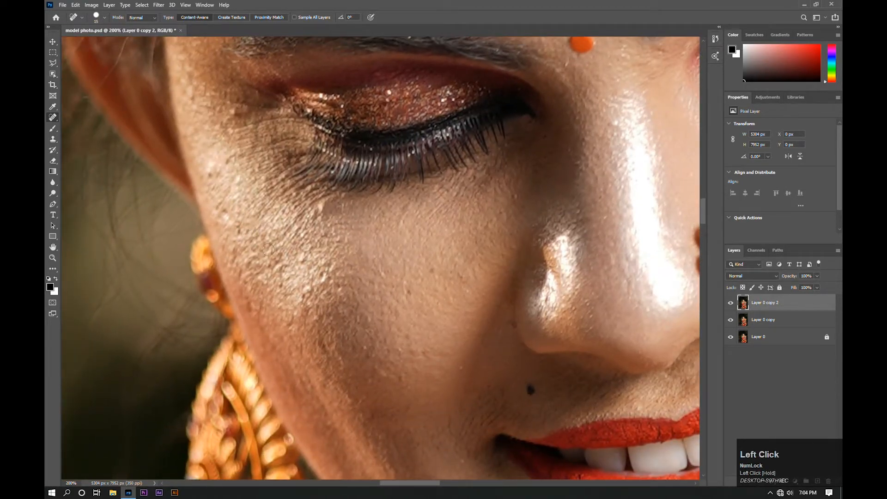
{"action": "left_click", "coordinate": [281, 266]}
{"action": "mouse_move", "coordinate": [485, 301]}
{"action": "left_mouse_down"}
{"action": "mouse_move", "coordinate": [414, 275]}
{"action": "mouse_move", "coordinate": [416, 285]}
{"action": "left_mouse_up"}
{"action": "left_click", "coordinate": [474, 131]}
{"action": "mouse_move", "coordinate": [388, 167]}
{"action": "left_mouse_down"}
{"action": "mouse_move", "coordinate": [358, 160]}
{"action": "mouse_move", "coordinate": [367, 154]}
{"action": "mouse_move", "coordinate": [347, 158]}
{"action": "mouse_move", "coordinate": [344, 144]}
{"action": "mouse_move", "coordinate": [348, 155]}
{"action": "mouse_move", "coordinate": [327, 182]}
{"action": "mouse_move", "coordinate": [335, 199]}
{"action": "left_mouse_up"}
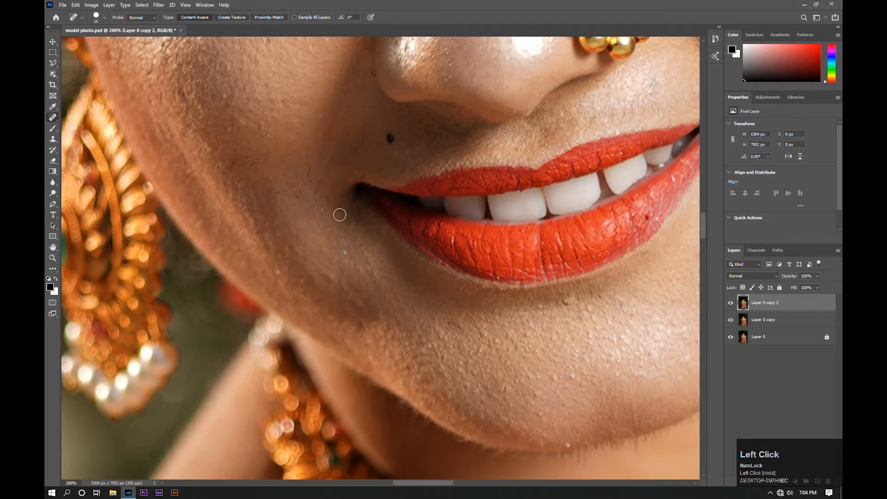
Heal the blemishes around the mouth and on the skin between the nose and upper lip.
{"action": "mouse_move", "coordinate": [370, 137]}
{"action": "left_mouse_down"}
{"action": "mouse_move", "coordinate": [304, 170]}
{"action": "mouse_move", "coordinate": [315, 191]}
{"action": "left_mouse_up"}
{"action": "left_click_drag", "start_coordinate": [337, 152], "coordinate": [213, 191]}
{"action": "left_click", "coordinate": [480, 156]}
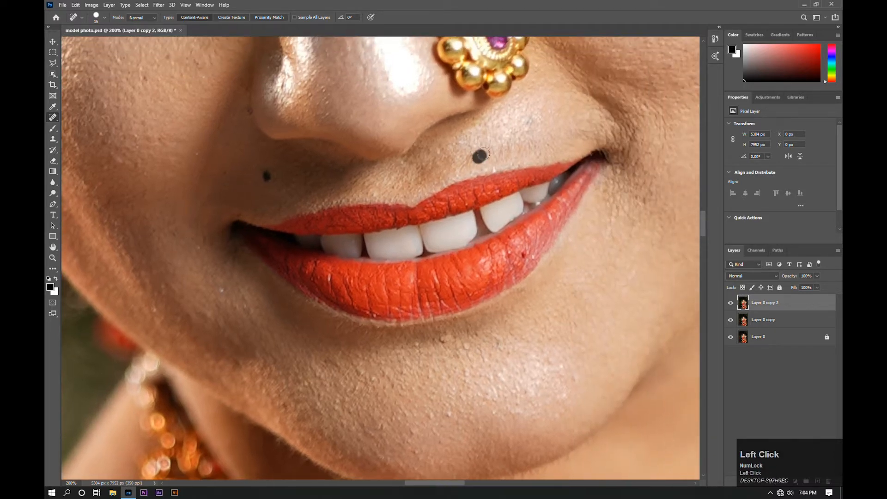
{"action": "mouse_move", "coordinate": [489, 155]}
{"action": "left_mouse_down"}
{"action": "mouse_move", "coordinate": [508, 138]}
{"action": "mouse_move", "coordinate": [493, 154]}
{"action": "mouse_move", "coordinate": [560, 134]}
{"action": "left_mouse_up"}
{"action": "left_click", "coordinate": [463, 160]}
{"action": "left_click", "coordinate": [408, 178]}
{"action": "left_click_drag", "start_coordinate": [409, 182], "coordinate": [353, 185]}
Heal fine hairs along the chin's lower edge and undo the last healing stroke.
{"action": "key", "text": "space"}
{"action": "left_click_drag", "start_coordinate": [262, 146], "coordinate": [259, 111]}
{"action": "left_click_drag", "start_coordinate": [325, 282], "coordinate": [279, 162]}
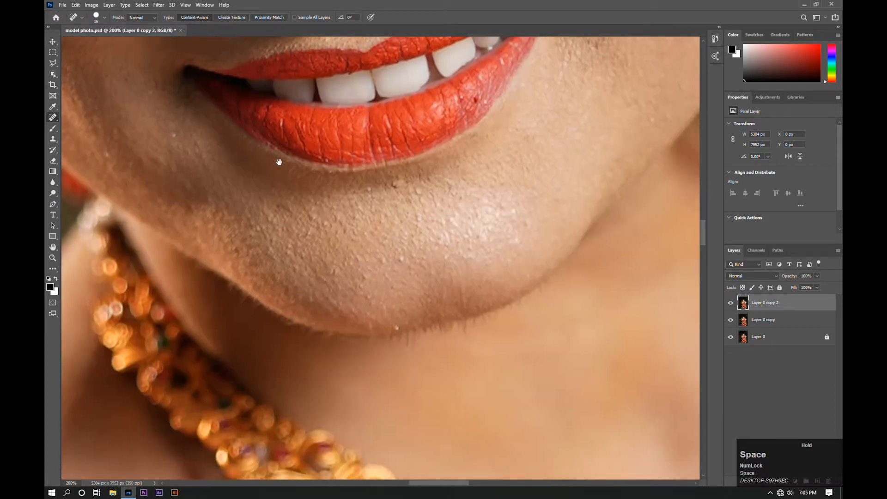
{"action": "left_click_drag", "start_coordinate": [496, 311], "coordinate": [473, 323]}
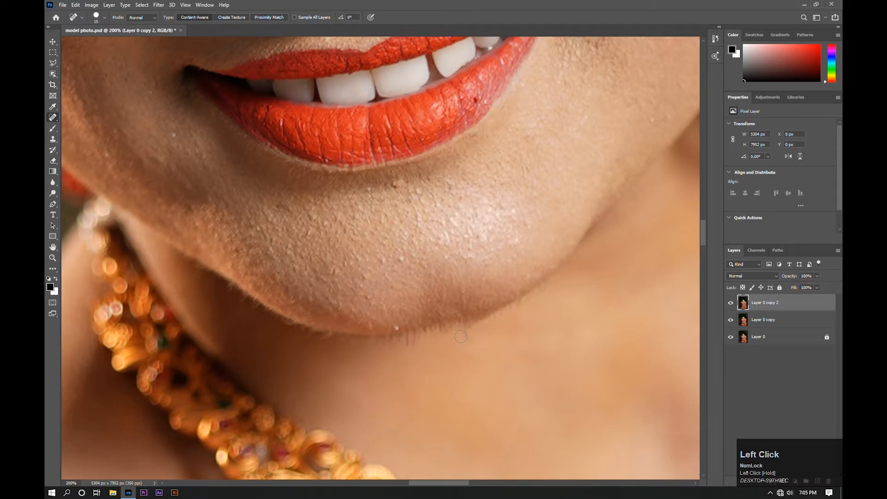
{"action": "key", "text": "space"}
{"action": "mouse_move", "coordinate": [317, 250]}
{"action": "left_mouse_down"}
{"action": "mouse_move", "coordinate": [562, 240]}
{"action": "mouse_move", "coordinate": [475, 304]}
{"action": "left_mouse_up"}
{"action": "mouse_move", "coordinate": [447, 239]}
{"action": "left_mouse_down"}
{"action": "mouse_move", "coordinate": [531, 246]}
{"action": "mouse_move", "coordinate": [505, 245]}
{"action": "left_mouse_up"}
{"action": "left_click_drag", "start_coordinate": [593, 227], "coordinate": [484, 245]}
{"action": "key", "text": "ctrl+z"}
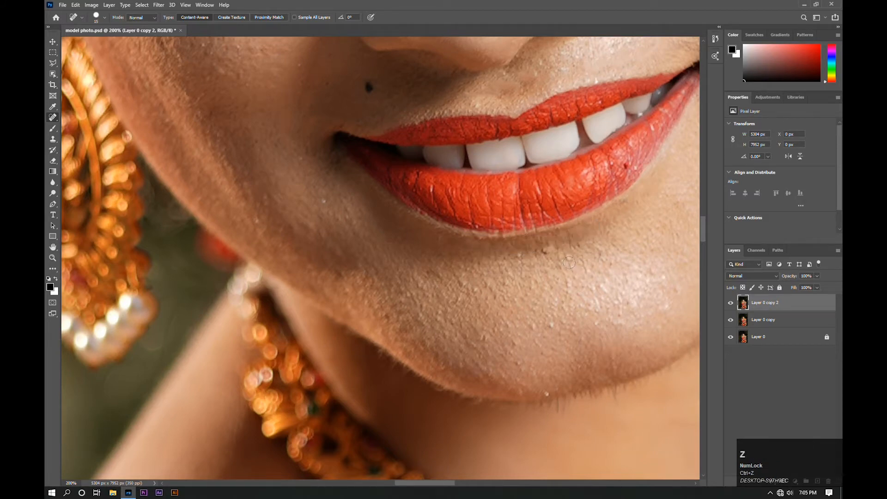
Fit most of the portrait in view and open the Retouch Pro extension.
{"action": "scroll", "coordinate": [569, 263], "scroll_direction": "down", "scroll_amount": 3}
{"action": "key", "text": "space"}
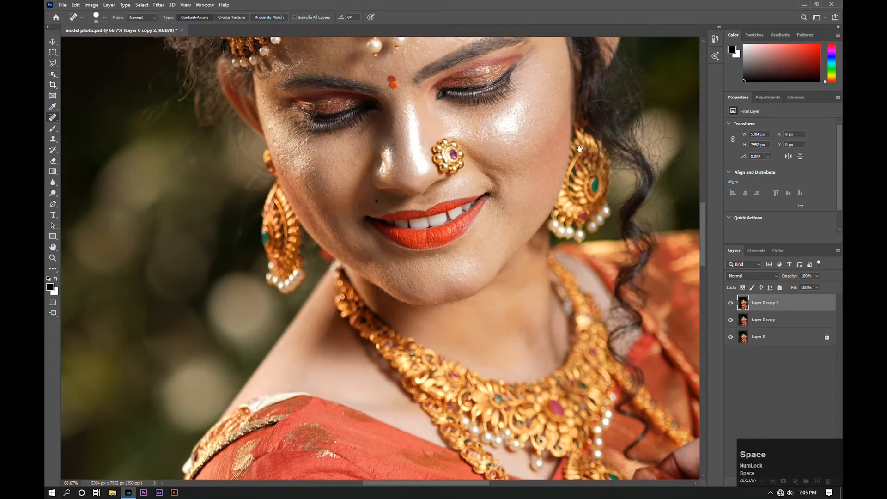
{"action": "scroll", "coordinate": [543, 203], "scroll_direction": "down", "scroll_amount": 4}
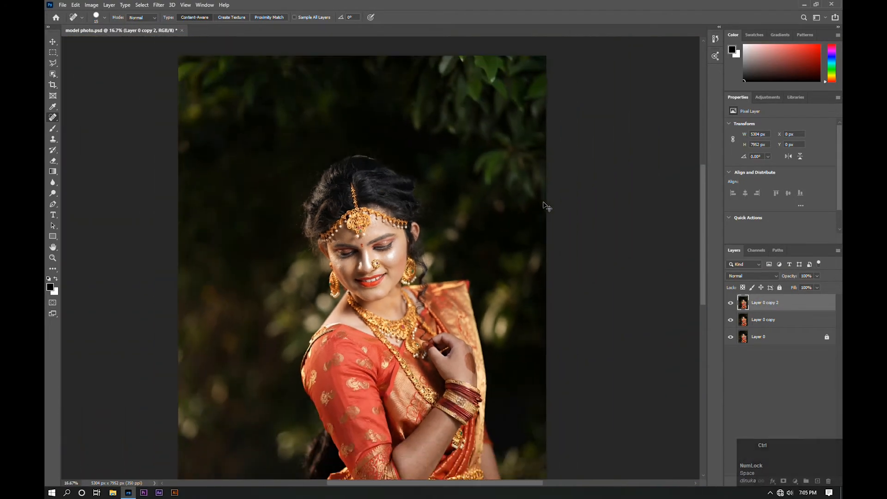
{"action": "scroll", "coordinate": [545, 205], "scroll_direction": "down", "scroll_amount": 1}
{"action": "scroll", "coordinate": [544, 202], "scroll_direction": "up", "scroll_amount": 1}
{"action": "key", "text": "space"}
{"action": "mouse_move", "coordinate": [502, 343]}
{"action": "left_mouse_down"}
{"action": "mouse_move", "coordinate": [521, 240]}
{"action": "mouse_move", "coordinate": [510, 259]}
{"action": "left_mouse_up"}
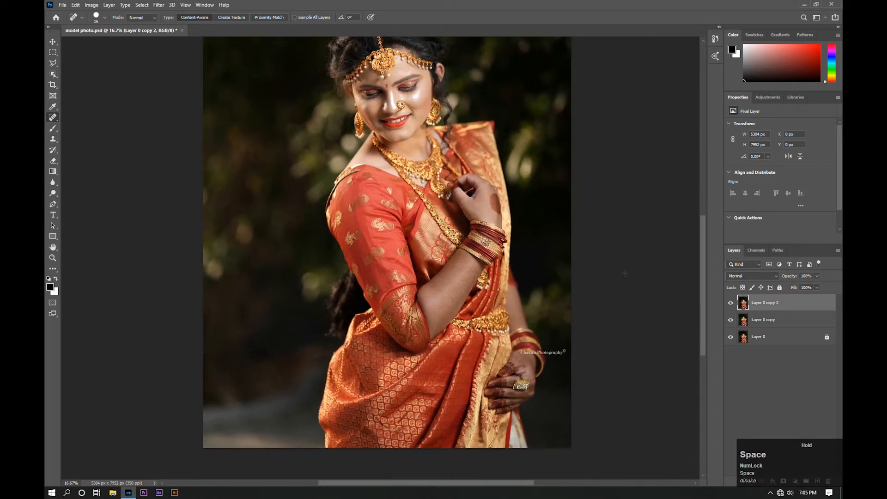
{"action": "left_click", "coordinate": [204, 5]}
{"action": "mouse_move", "coordinate": [240, 49]}
{"action": "left_click", "coordinate": [319, 49]}
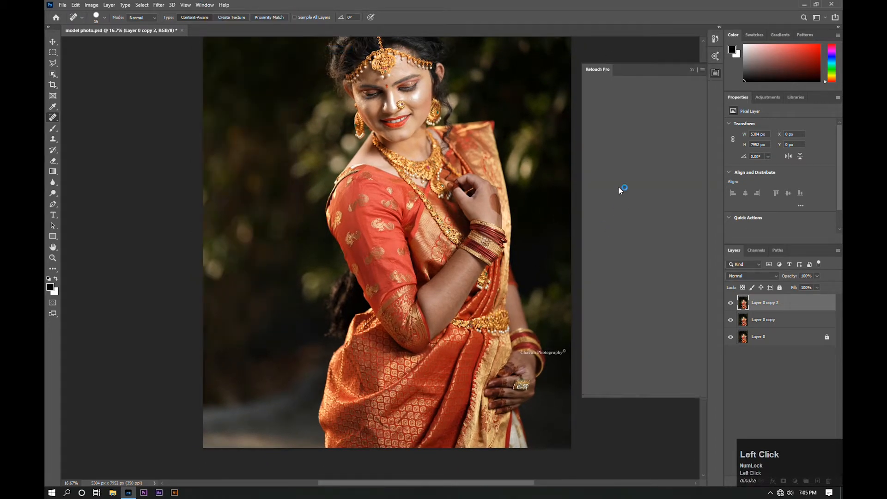
Save the current panel arrangement as a new workspace under a personal name.
{"action": "left_click", "coordinate": [205, 5]}
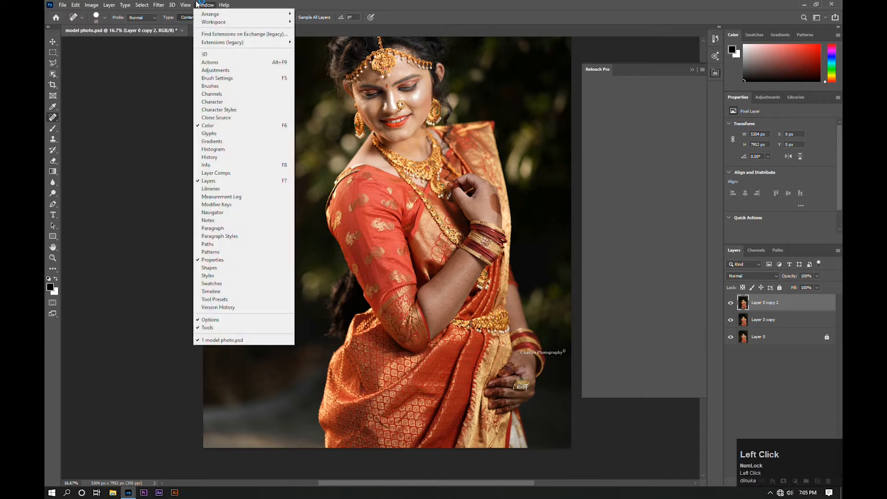
{"action": "mouse_move", "coordinate": [266, 24]}
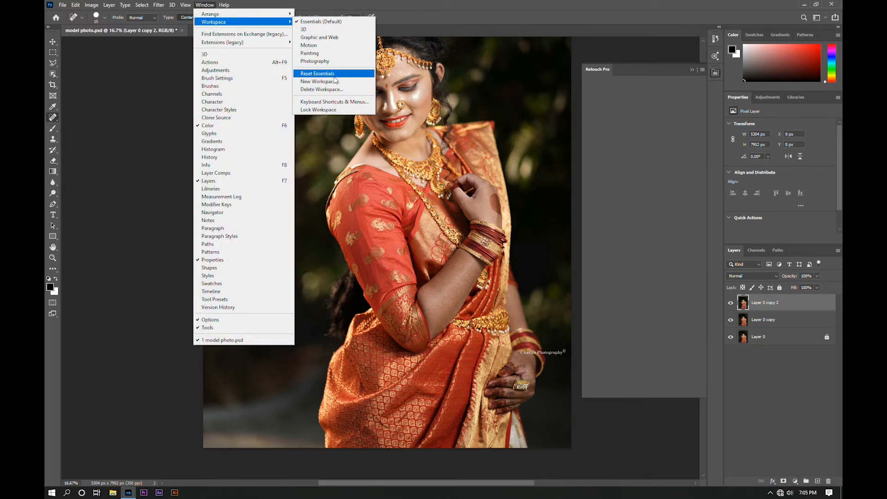
{"action": "left_click", "coordinate": [336, 82]}
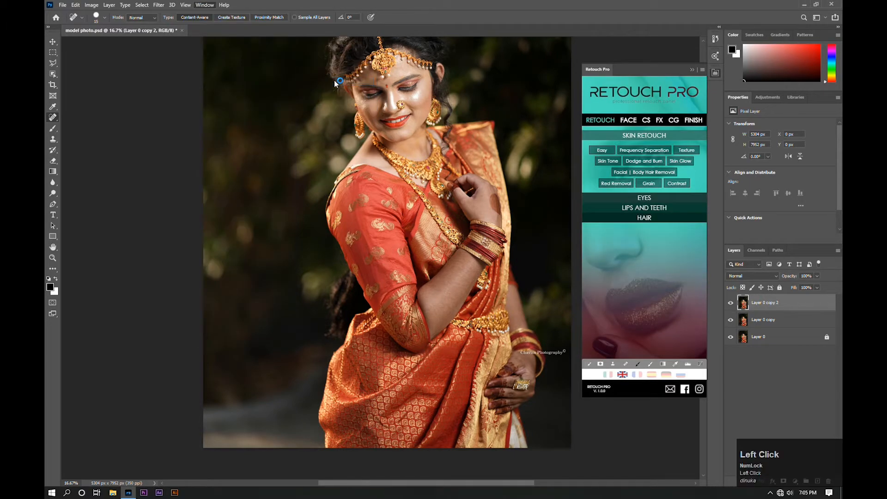
{"action": "type", "text": "dinuk"}
{"action": "key", "text": "Return"}
Run Retouch Pro's Easy skin retouch on Layer 0 copy 2, collapse the extension and frame the forehead closely.
{"action": "left_click", "coordinate": [605, 151]}
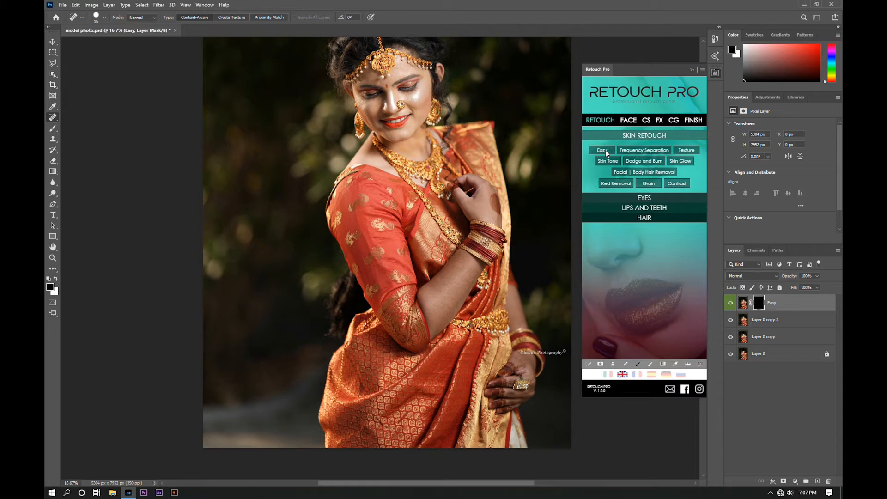
{"action": "key", "text": "ctrl+plus"}
{"action": "left_click_drag", "start_coordinate": [423, 101], "coordinate": [429, 135]}
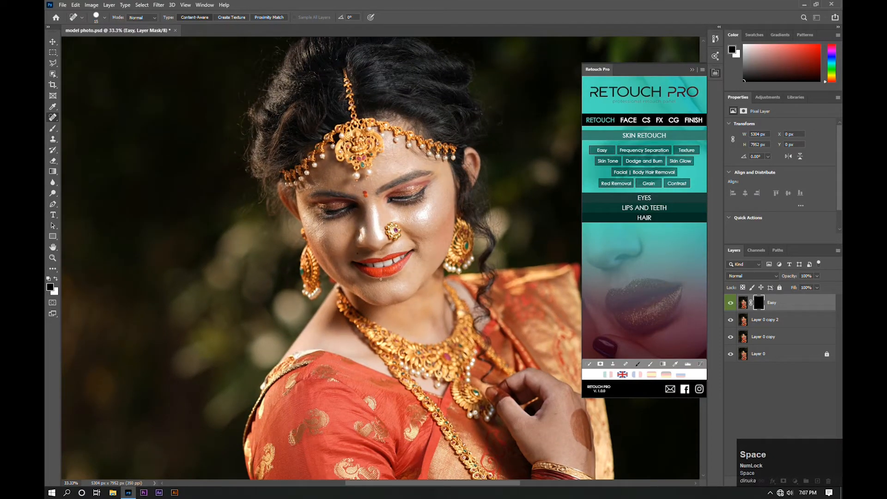
{"action": "scroll", "coordinate": [381, 279], "scroll_direction": "up", "scroll_amount": 3}
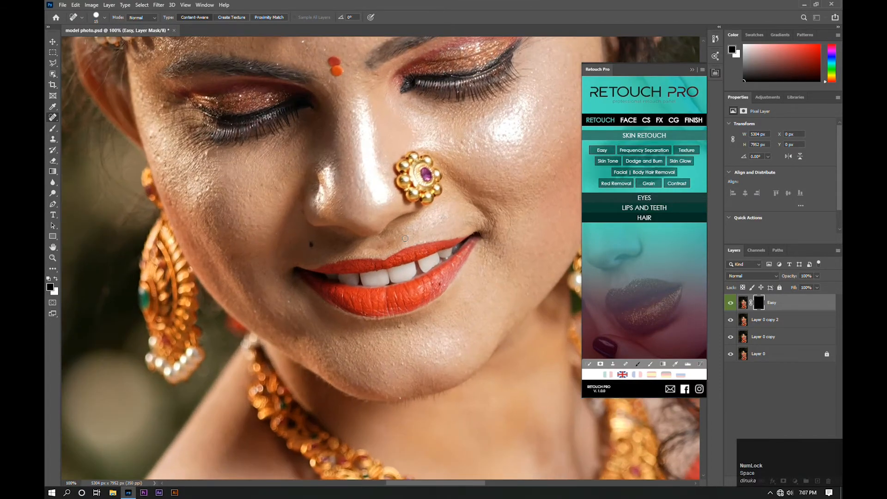
{"action": "left_click_drag", "start_coordinate": [405, 238], "coordinate": [253, 375]}
{"action": "key", "text": "ctrl+plus"}
{"action": "left_click_drag", "start_coordinate": [305, 111], "coordinate": [396, 291]}
{"action": "left_click_drag", "start_coordinate": [265, 98], "coordinate": [463, 211]}
{"action": "left_click", "coordinate": [692, 66]}
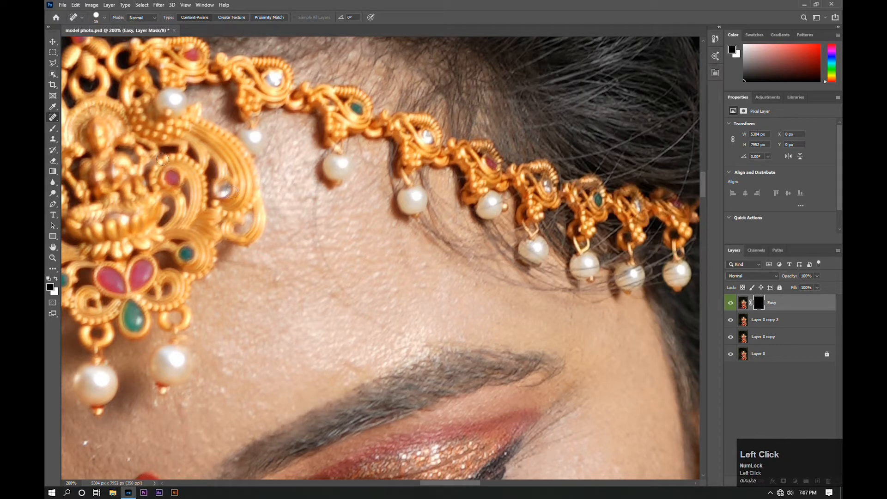
Paint white with a smaller Brush on the Easy layer mask to smooth the bright forehead skin above the eyebrow.
{"action": "left_click", "coordinate": [53, 128]}
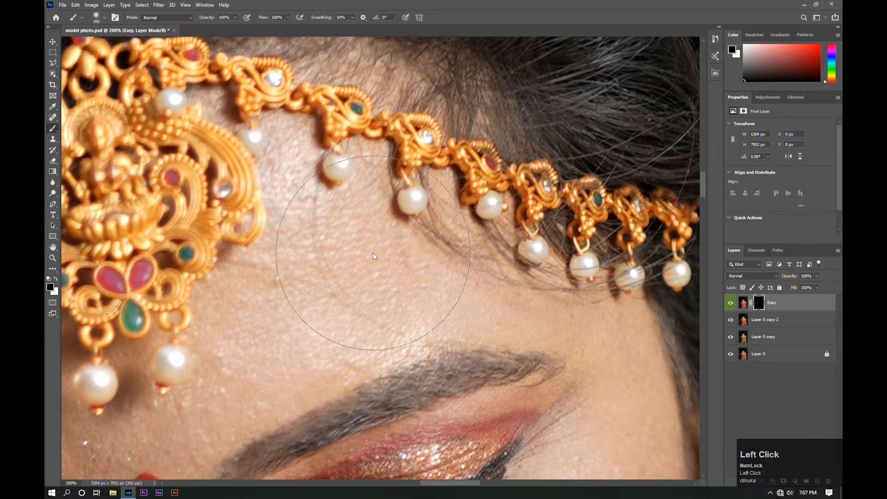
{"action": "key", "text": "bracketleft"}
{"action": "key", "text": "bracketleft"}
{"action": "key", "text": "bracketleft"}
{"action": "key", "text": "bracketleft"}
{"action": "key", "text": "bracketleft"}
{"action": "key", "text": "bracketleft"}
{"action": "key", "text": "bracketleft"}
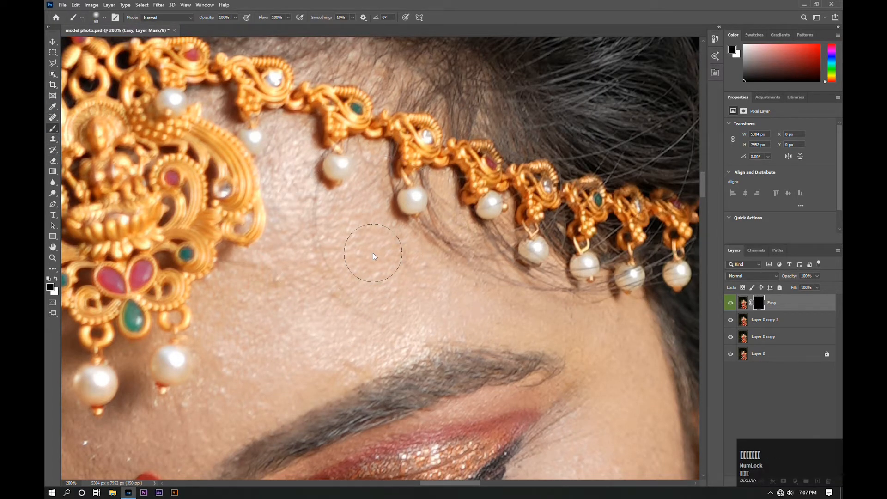
{"action": "key", "text": "x"}
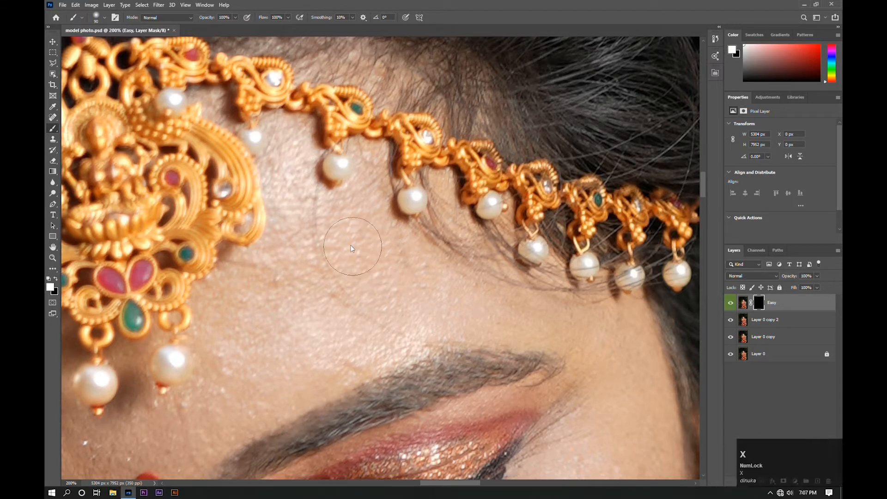
{"action": "mouse_move", "coordinate": [328, 235]}
{"action": "left_mouse_down"}
{"action": "mouse_move", "coordinate": [313, 226]}
{"action": "mouse_move", "coordinate": [303, 265]}
{"action": "mouse_move", "coordinate": [254, 297]}
{"action": "mouse_move", "coordinate": [248, 291]}
{"action": "mouse_move", "coordinate": [268, 309]}
{"action": "mouse_move", "coordinate": [246, 302]}
{"action": "mouse_move", "coordinate": [236, 274]}
{"action": "mouse_move", "coordinate": [213, 304]}
{"action": "mouse_move", "coordinate": [229, 338]}
{"action": "mouse_move", "coordinate": [251, 324]}
{"action": "mouse_move", "coordinate": [303, 343]}
{"action": "mouse_move", "coordinate": [325, 307]}
{"action": "mouse_move", "coordinate": [319, 350]}
{"action": "mouse_move", "coordinate": [344, 349]}
{"action": "mouse_move", "coordinate": [338, 356]}
{"action": "mouse_move", "coordinate": [440, 277]}
{"action": "mouse_move", "coordinate": [375, 257]}
{"action": "mouse_move", "coordinate": [361, 236]}
{"action": "mouse_move", "coordinate": [386, 210]}
{"action": "mouse_move", "coordinate": [411, 252]}
{"action": "mouse_move", "coordinate": [476, 270]}
{"action": "mouse_move", "coordinate": [449, 285]}
{"action": "mouse_move", "coordinate": [402, 218]}
{"action": "mouse_move", "coordinate": [422, 212]}
{"action": "mouse_move", "coordinate": [386, 188]}
{"action": "mouse_move", "coordinate": [307, 213]}
{"action": "mouse_move", "coordinate": [303, 153]}
{"action": "mouse_move", "coordinate": [285, 179]}
{"action": "mouse_move", "coordinate": [280, 251]}
{"action": "mouse_move", "coordinate": [273, 139]}
{"action": "mouse_move", "coordinate": [286, 133]}
{"action": "mouse_move", "coordinate": [256, 142]}
{"action": "mouse_move", "coordinate": [212, 110]}
{"action": "left_mouse_up"}
{"action": "key", "text": "bracketleft"}
{"action": "key", "text": "bracketleft"}
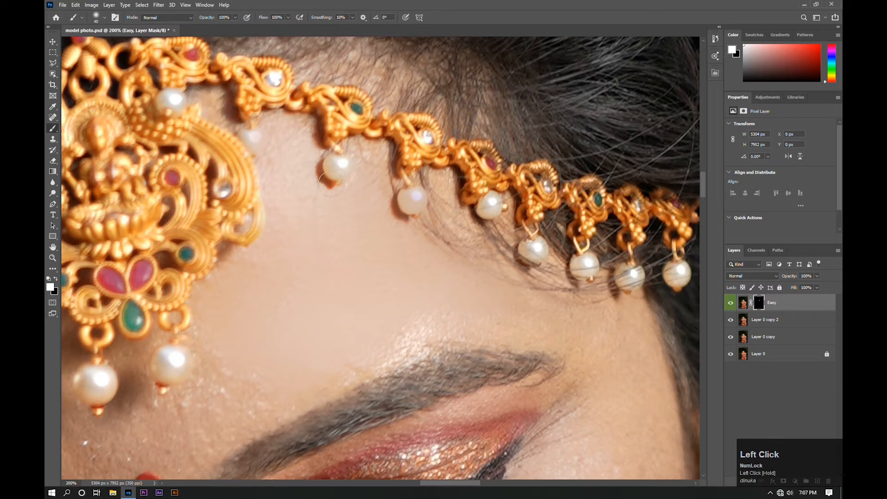
Paint white on the Easy mask over the central forehead, around the hanging pearls and the bindi.
{"action": "scroll", "coordinate": [353, 241], "scroll_direction": "down", "scroll_amount": 3}
{"action": "mouse_move", "coordinate": [442, 275]}
{"action": "left_mouse_down"}
{"action": "mouse_move", "coordinate": [267, 335]}
{"action": "mouse_move", "coordinate": [276, 306]}
{"action": "left_mouse_up"}
{"action": "key", "text": "space"}
{"action": "left_click_drag", "start_coordinate": [288, 295], "coordinate": [403, 217]}
{"action": "mouse_move", "coordinate": [457, 221]}
{"action": "left_mouse_down"}
{"action": "mouse_move", "coordinate": [361, 278]}
{"action": "mouse_move", "coordinate": [401, 252]}
{"action": "left_mouse_up"}
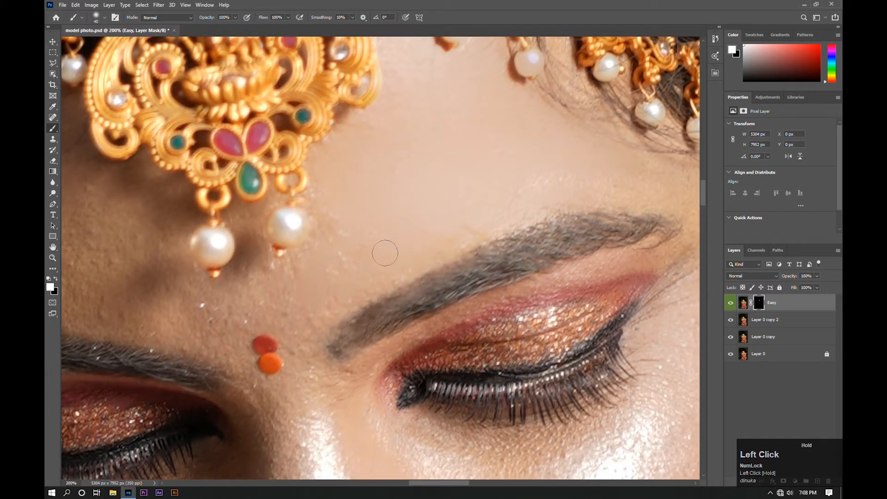
{"action": "mouse_move", "coordinate": [308, 195]}
{"action": "left_mouse_down"}
{"action": "mouse_move", "coordinate": [283, 258]}
{"action": "mouse_move", "coordinate": [252, 234]}
{"action": "mouse_move", "coordinate": [295, 292]}
{"action": "left_mouse_up"}
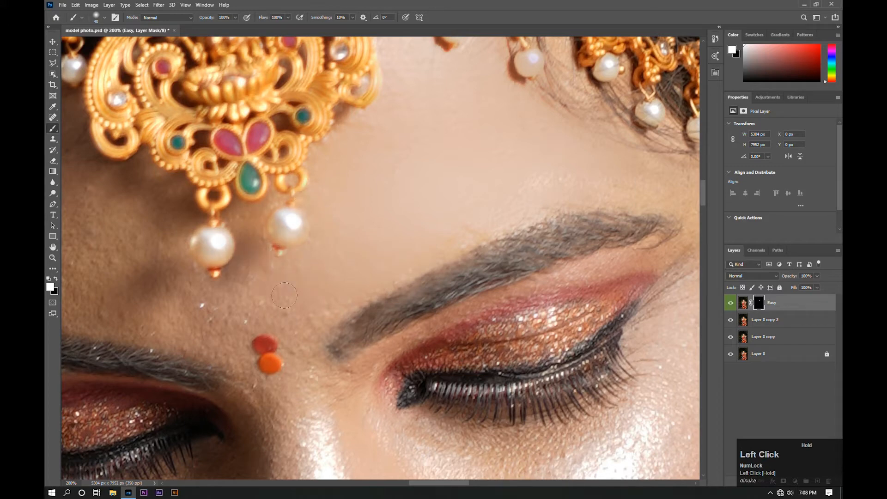
{"action": "left_click_drag", "start_coordinate": [271, 335], "coordinate": [290, 350]}
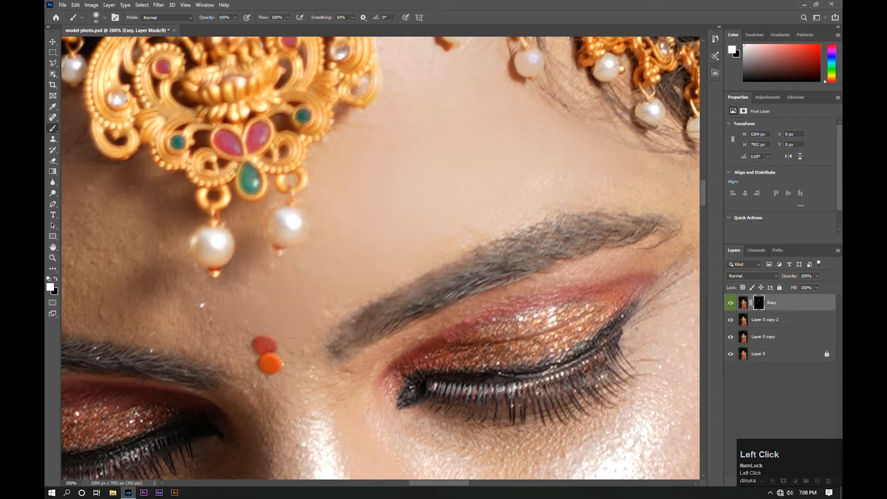
Paint white on the Easy mask to smooth the shaded side of the forehead between the headpiece and eyebrow.
{"action": "key", "text": "space"}
{"action": "left_click_drag", "start_coordinate": [210, 336], "coordinate": [470, 368]}
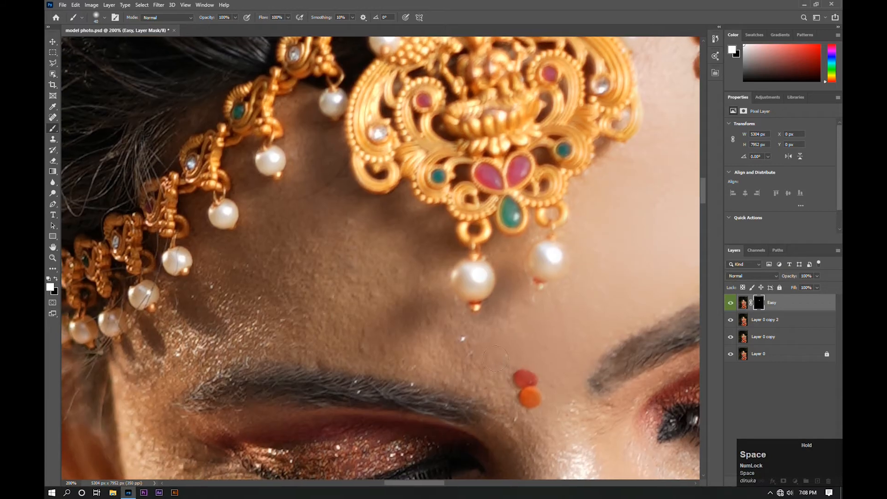
{"action": "mouse_move", "coordinate": [429, 366]}
{"action": "left_mouse_down"}
{"action": "mouse_move", "coordinate": [286, 328]}
{"action": "mouse_move", "coordinate": [320, 310]}
{"action": "mouse_move", "coordinate": [495, 325]}
{"action": "left_mouse_up"}
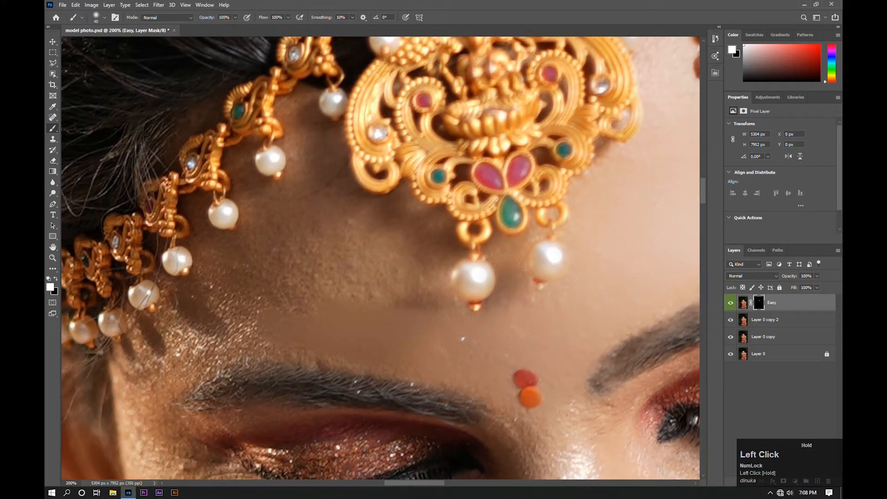
{"action": "mouse_move", "coordinate": [433, 320]}
{"action": "left_mouse_down"}
{"action": "mouse_move", "coordinate": [437, 257]}
{"action": "mouse_move", "coordinate": [332, 281]}
{"action": "mouse_move", "coordinate": [332, 302]}
{"action": "mouse_move", "coordinate": [302, 278]}
{"action": "mouse_move", "coordinate": [338, 251]}
{"action": "mouse_move", "coordinate": [381, 274]}
{"action": "left_mouse_up"}
{"action": "left_click_drag", "start_coordinate": [420, 239], "coordinate": [401, 220]}
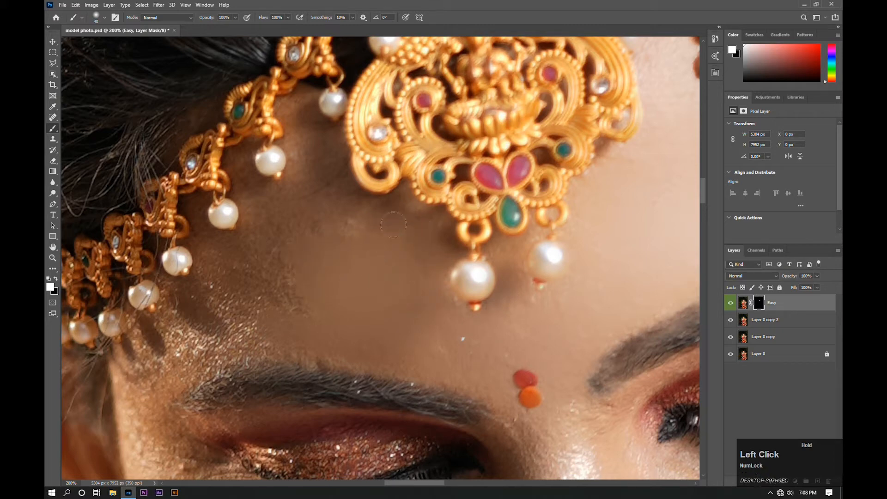
{"action": "mouse_move", "coordinate": [332, 218]}
{"action": "left_mouse_down"}
{"action": "mouse_move", "coordinate": [290, 180]}
{"action": "mouse_move", "coordinate": [331, 184]}
{"action": "left_mouse_up"}
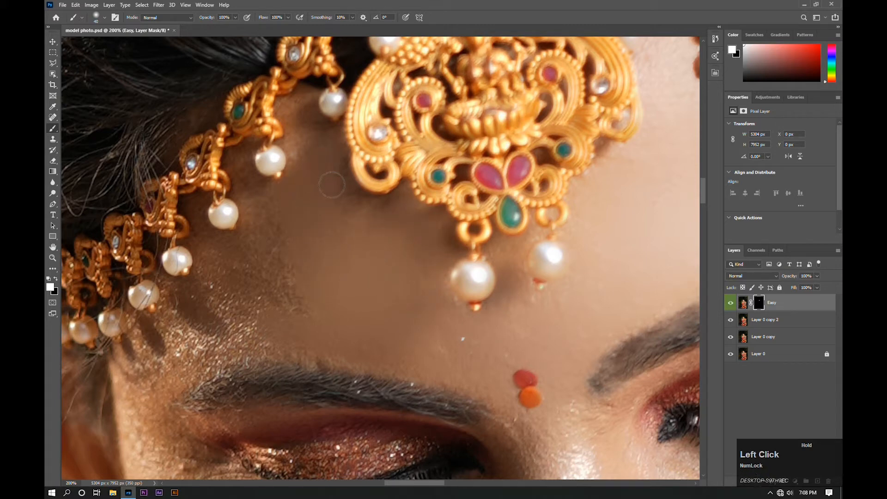
{"action": "left_click_drag", "start_coordinate": [306, 145], "coordinate": [279, 226]}
{"action": "mouse_move", "coordinate": [272, 271]}
{"action": "left_mouse_down"}
{"action": "mouse_move", "coordinate": [260, 275]}
{"action": "mouse_move", "coordinate": [245, 318]}
{"action": "left_mouse_up"}
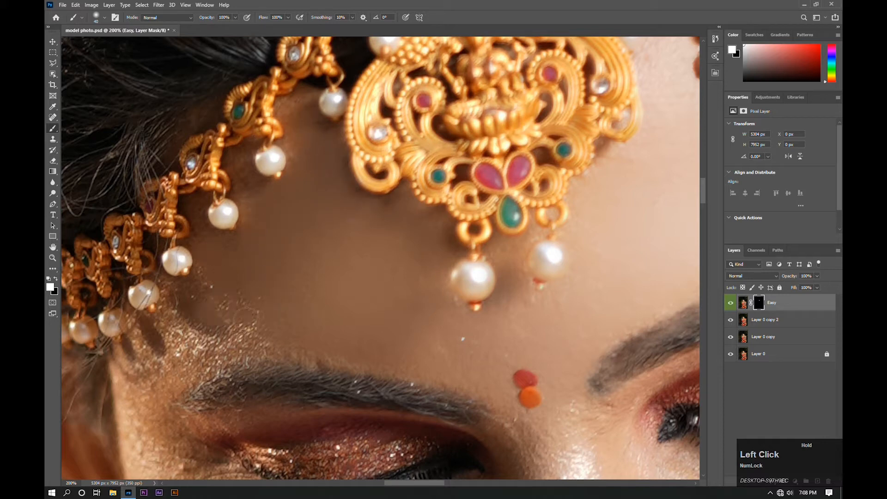
{"action": "mouse_move", "coordinate": [446, 374]}
{"action": "left_mouse_down"}
{"action": "mouse_move", "coordinate": [188, 343]}
{"action": "mouse_move", "coordinate": [179, 310]}
{"action": "mouse_move", "coordinate": [278, 314]}
{"action": "left_mouse_up"}
{"action": "left_click_drag", "start_coordinate": [405, 300], "coordinate": [446, 295]}
{"action": "key", "text": "alt"}
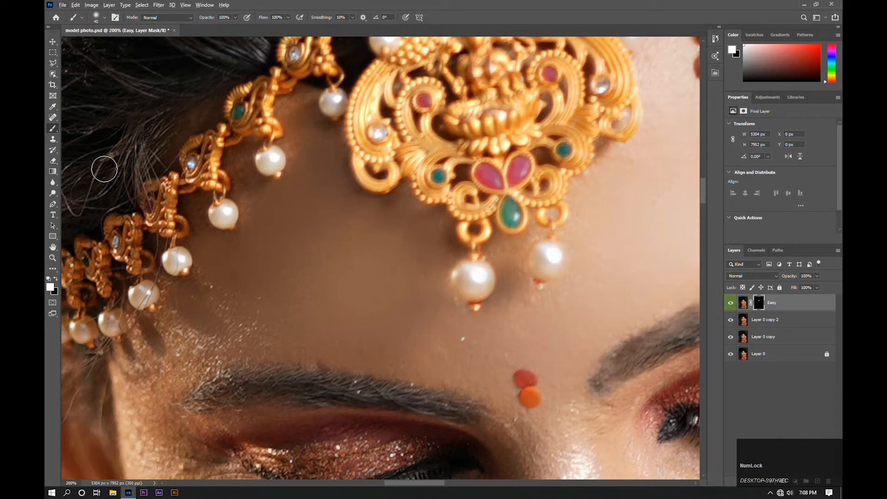
Paint white on the Easy mask around the eyebrow, upper eyelid and inner eye corner on the bright side.
{"action": "key", "text": "space"}
{"action": "left_click_drag", "start_coordinate": [647, 296], "coordinate": [163, 269]}
{"action": "mouse_move", "coordinate": [341, 199]}
{"action": "left_mouse_down"}
{"action": "mouse_move", "coordinate": [278, 215]}
{"action": "mouse_move", "coordinate": [383, 203]}
{"action": "mouse_move", "coordinate": [464, 211]}
{"action": "mouse_move", "coordinate": [451, 197]}
{"action": "mouse_move", "coordinate": [491, 200]}
{"action": "mouse_move", "coordinate": [436, 176]}
{"action": "mouse_move", "coordinate": [276, 206]}
{"action": "mouse_move", "coordinate": [244, 177]}
{"action": "mouse_move", "coordinate": [225, 253]}
{"action": "left_mouse_up"}
{"action": "mouse_move", "coordinate": [452, 209]}
{"action": "left_mouse_down"}
{"action": "mouse_move", "coordinate": [507, 242]}
{"action": "mouse_move", "coordinate": [528, 200]}
{"action": "mouse_move", "coordinate": [491, 288]}
{"action": "left_mouse_up"}
{"action": "mouse_move", "coordinate": [478, 252]}
{"action": "left_mouse_down"}
{"action": "mouse_move", "coordinate": [386, 275]}
{"action": "mouse_move", "coordinate": [194, 352]}
{"action": "mouse_move", "coordinate": [367, 305]}
{"action": "mouse_move", "coordinate": [381, 314]}
{"action": "mouse_move", "coordinate": [243, 336]}
{"action": "mouse_move", "coordinate": [288, 336]}
{"action": "left_mouse_up"}
{"action": "left_click_drag", "start_coordinate": [321, 317], "coordinate": [466, 249]}
{"action": "mouse_move", "coordinate": [352, 281]}
{"action": "left_mouse_down"}
{"action": "mouse_move", "coordinate": [312, 343]}
{"action": "mouse_move", "coordinate": [345, 363]}
{"action": "left_mouse_up"}
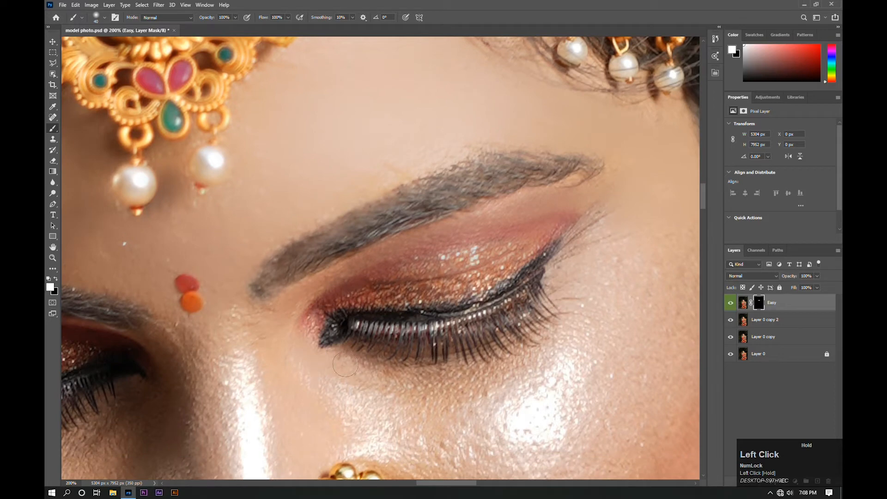
Paint white on the Easy mask to smooth the temple and outer cheek beside the eye on the bright side.
{"action": "mouse_move", "coordinate": [521, 371]}
{"action": "left_mouse_down"}
{"action": "mouse_move", "coordinate": [589, 288]}
{"action": "mouse_move", "coordinate": [561, 291]}
{"action": "mouse_move", "coordinate": [594, 330]}
{"action": "mouse_move", "coordinate": [445, 287]}
{"action": "left_mouse_up"}
{"action": "mouse_move", "coordinate": [457, 338]}
{"action": "left_mouse_down"}
{"action": "mouse_move", "coordinate": [443, 332]}
{"action": "mouse_move", "coordinate": [539, 279]}
{"action": "left_mouse_up"}
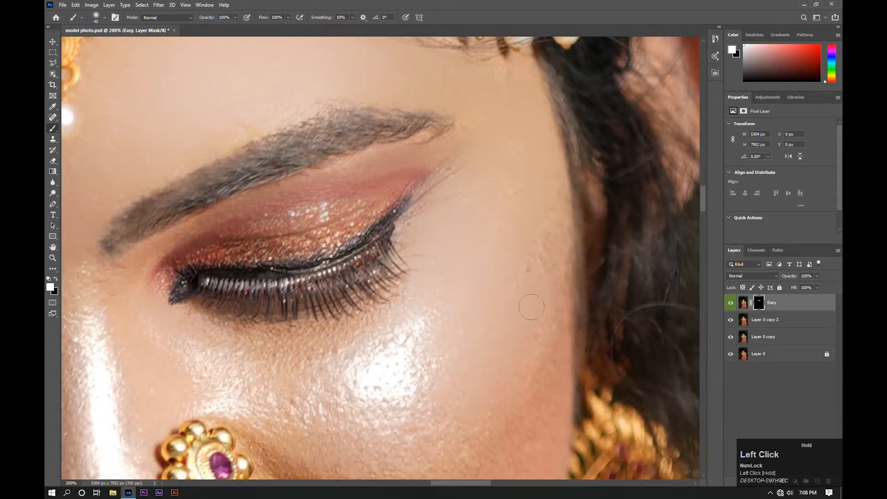
{"action": "left_click_drag", "start_coordinate": [513, 413], "coordinate": [517, 275]}
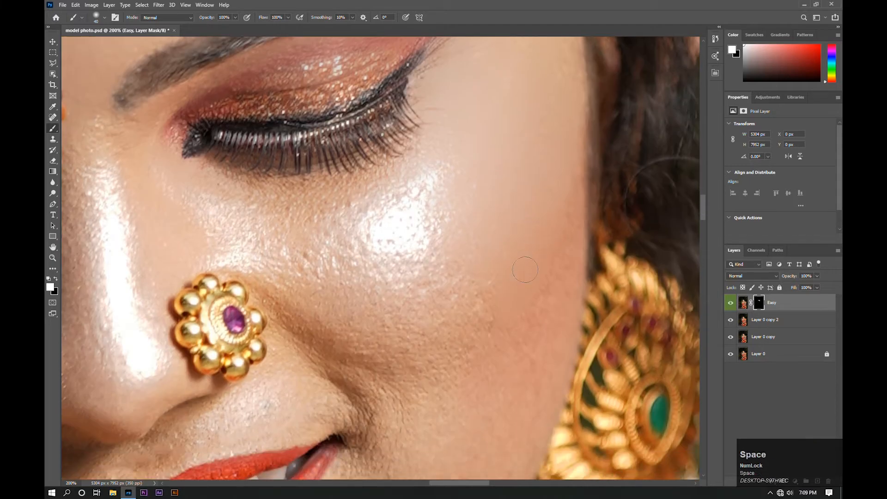
{"action": "mouse_move", "coordinate": [425, 349]}
{"action": "left_mouse_down"}
{"action": "mouse_move", "coordinate": [276, 304]}
{"action": "mouse_move", "coordinate": [379, 397]}
{"action": "mouse_move", "coordinate": [350, 304]}
{"action": "mouse_move", "coordinate": [486, 304]}
{"action": "mouse_move", "coordinate": [407, 275]}
{"action": "mouse_move", "coordinate": [469, 236]}
{"action": "mouse_move", "coordinate": [404, 214]}
{"action": "mouse_move", "coordinate": [320, 235]}
{"action": "mouse_move", "coordinate": [194, 203]}
{"action": "mouse_move", "coordinate": [201, 197]}
{"action": "mouse_move", "coordinate": [294, 233]}
{"action": "mouse_move", "coordinate": [240, 258]}
{"action": "mouse_move", "coordinate": [295, 304]}
{"action": "left_mouse_up"}
{"action": "mouse_move", "coordinate": [255, 283]}
{"action": "left_mouse_down"}
{"action": "mouse_move", "coordinate": [284, 385]}
{"action": "mouse_move", "coordinate": [283, 417]}
{"action": "mouse_move", "coordinate": [416, 428]}
{"action": "mouse_move", "coordinate": [398, 417]}
{"action": "mouse_move", "coordinate": [436, 413]}
{"action": "mouse_move", "coordinate": [476, 183]}
{"action": "left_mouse_up"}
Paint white on the Easy mask over the bright-side lower cheek and jaw between the mouth corner and earring.
{"action": "key", "text": "space"}
{"action": "mouse_move", "coordinate": [405, 265]}
{"action": "left_mouse_down"}
{"action": "mouse_move", "coordinate": [375, 243]}
{"action": "mouse_move", "coordinate": [357, 329]}
{"action": "mouse_move", "coordinate": [390, 366]}
{"action": "left_mouse_up"}
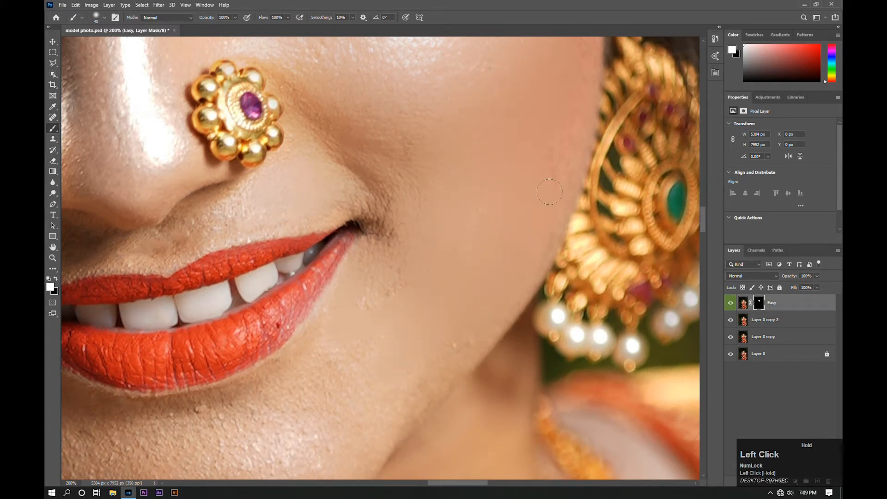
{"action": "mouse_move", "coordinate": [406, 429]}
{"action": "left_mouse_down"}
{"action": "mouse_move", "coordinate": [376, 419]}
{"action": "mouse_move", "coordinate": [445, 317]}
{"action": "left_mouse_up"}
{"action": "key", "text": "space"}
{"action": "mouse_move", "coordinate": [436, 259]}
{"action": "left_mouse_down"}
{"action": "mouse_move", "coordinate": [424, 283]}
{"action": "mouse_move", "coordinate": [396, 282]}
{"action": "mouse_move", "coordinate": [386, 364]}
{"action": "mouse_move", "coordinate": [365, 405]}
{"action": "mouse_move", "coordinate": [333, 421]}
{"action": "mouse_move", "coordinate": [435, 365]}
{"action": "mouse_move", "coordinate": [432, 379]}
{"action": "left_mouse_up"}
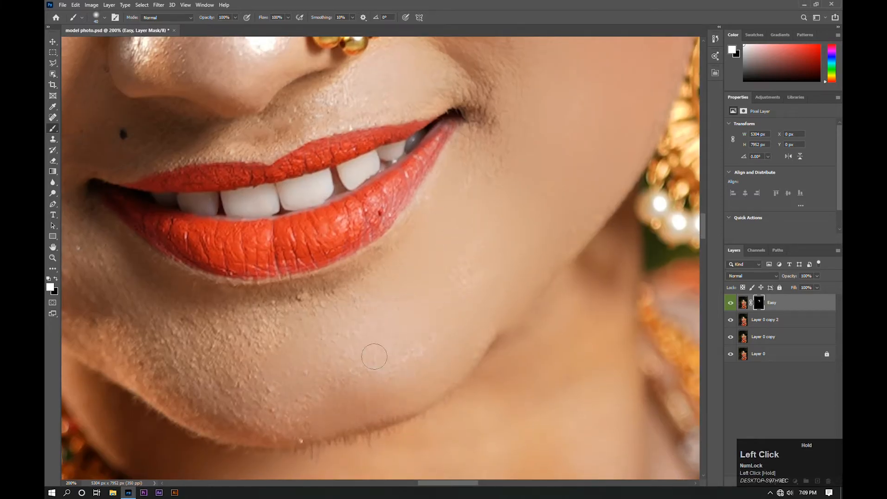
Paint white on the Easy mask to smooth the chin and the skin beneath the lower lip.
{"action": "key", "text": "space"}
{"action": "left_click_drag", "start_coordinate": [264, 365], "coordinate": [386, 357]}
{"action": "mouse_move", "coordinate": [292, 311]}
{"action": "left_mouse_down"}
{"action": "mouse_move", "coordinate": [298, 320]}
{"action": "mouse_move", "coordinate": [262, 355]}
{"action": "mouse_move", "coordinate": [370, 408]}
{"action": "left_mouse_up"}
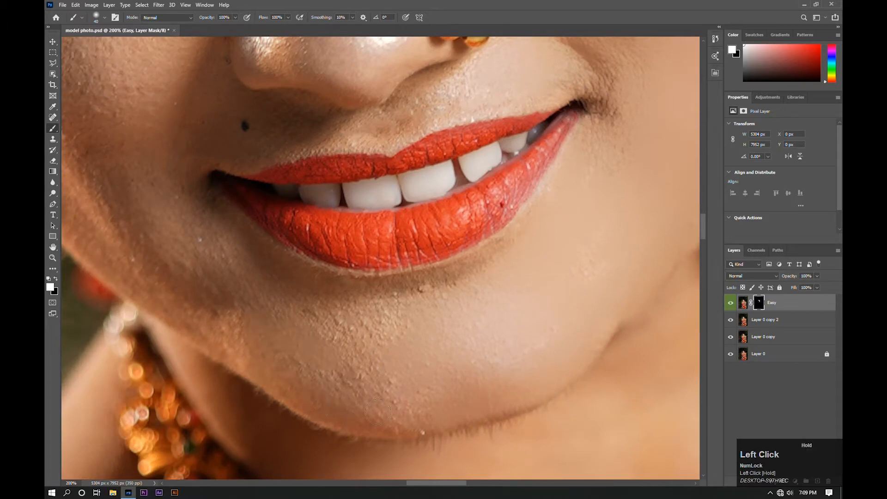
{"action": "key", "text": "space"}
{"action": "left_click_drag", "start_coordinate": [249, 295], "coordinate": [405, 368]}
{"action": "mouse_move", "coordinate": [616, 347]}
{"action": "left_mouse_down"}
{"action": "mouse_move", "coordinate": [410, 339]}
{"action": "mouse_move", "coordinate": [386, 314]}
{"action": "mouse_move", "coordinate": [388, 415]}
{"action": "mouse_move", "coordinate": [332, 401]}
{"action": "mouse_move", "coordinate": [340, 292]}
{"action": "mouse_move", "coordinate": [396, 372]}
{"action": "left_mouse_up"}
Enlarge the Brush and paint white on the Easy mask over the shaded cheek between the nose and earring.
{"action": "key", "text": "space"}
{"action": "mouse_move", "coordinate": [435, 178]}
{"action": "left_mouse_down"}
{"action": "mouse_move", "coordinate": [394, 235]}
{"action": "mouse_move", "coordinate": [396, 189]}
{"action": "mouse_move", "coordinate": [371, 215]}
{"action": "mouse_move", "coordinate": [441, 130]}
{"action": "mouse_move", "coordinate": [434, 122]}
{"action": "mouse_move", "coordinate": [441, 134]}
{"action": "mouse_move", "coordinate": [462, 132]}
{"action": "mouse_move", "coordinate": [426, 220]}
{"action": "left_mouse_up"}
{"action": "key", "text": "bracketright"}
{"action": "key", "text": "space"}
{"action": "left_click_drag", "start_coordinate": [386, 190], "coordinate": [468, 241]}
{"action": "mouse_move", "coordinate": [542, 133]}
{"action": "left_mouse_down"}
{"action": "mouse_move", "coordinate": [503, 181]}
{"action": "mouse_move", "coordinate": [405, 182]}
{"action": "mouse_move", "coordinate": [351, 194]}
{"action": "mouse_move", "coordinate": [319, 181]}
{"action": "mouse_move", "coordinate": [355, 254]}
{"action": "mouse_move", "coordinate": [353, 283]}
{"action": "mouse_move", "coordinate": [456, 382]}
{"action": "mouse_move", "coordinate": [392, 293]}
{"action": "mouse_move", "coordinate": [411, 420]}
{"action": "mouse_move", "coordinate": [420, 409]}
{"action": "mouse_move", "coordinate": [395, 327]}
{"action": "left_mouse_up"}
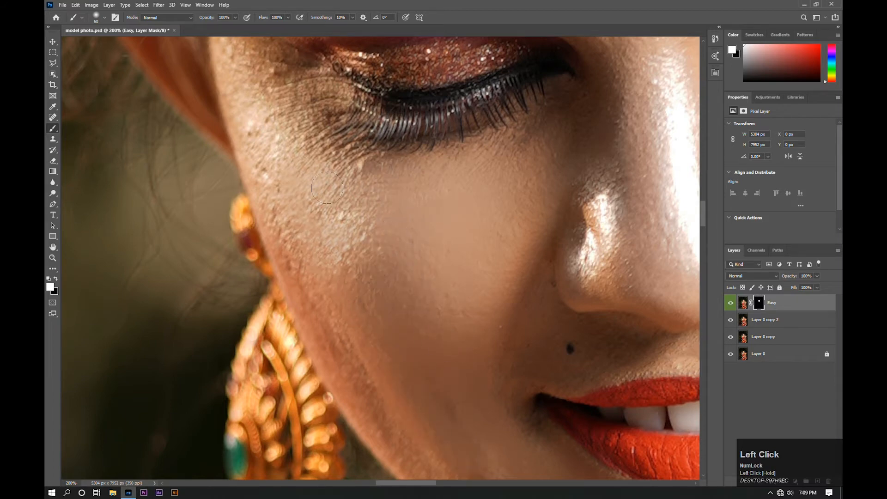
Paint white on the Easy mask to smooth the temple beside the eye on the shaded side of the face.
{"action": "left_click_drag", "start_coordinate": [309, 170], "coordinate": [372, 290]}
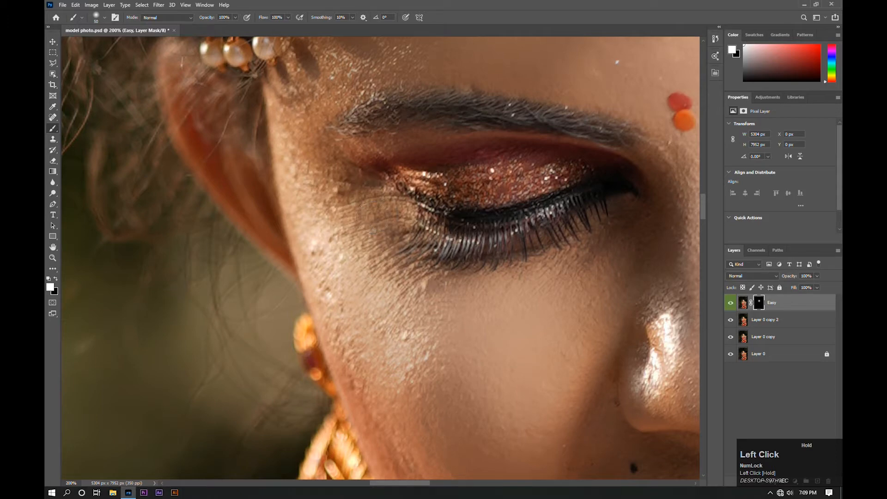
{"action": "mouse_move", "coordinate": [334, 162]}
{"action": "left_mouse_down"}
{"action": "mouse_move", "coordinate": [311, 226]}
{"action": "mouse_move", "coordinate": [345, 393]}
{"action": "left_mouse_up"}
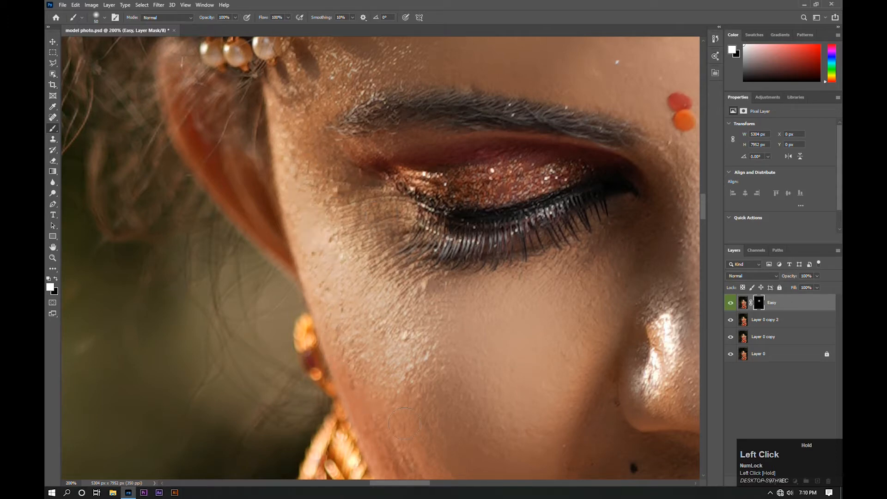
{"action": "mouse_move", "coordinate": [372, 242]}
{"action": "left_mouse_down"}
{"action": "mouse_move", "coordinate": [452, 254]}
{"action": "mouse_move", "coordinate": [462, 375]}
{"action": "mouse_move", "coordinate": [462, 363]}
{"action": "left_mouse_up"}
{"action": "mouse_move", "coordinate": [371, 174]}
{"action": "left_mouse_down"}
{"action": "mouse_move", "coordinate": [348, 176]}
{"action": "mouse_move", "coordinate": [315, 212]}
{"action": "mouse_move", "coordinate": [411, 338]}
{"action": "left_mouse_up"}
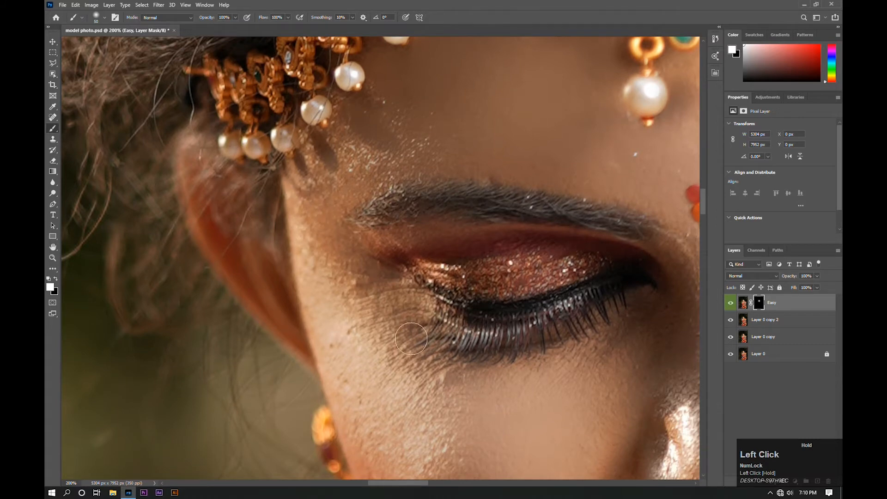
Paint white on the Easy mask around the shaded eye's outer corner and the skin just below its lashes.
{"action": "left_click_drag", "start_coordinate": [488, 352], "coordinate": [406, 253]}
{"action": "mouse_move", "coordinate": [442, 282]}
{"action": "left_mouse_down"}
{"action": "mouse_move", "coordinate": [450, 288]}
{"action": "mouse_move", "coordinate": [549, 231]}
{"action": "left_mouse_up"}
{"action": "left_click_drag", "start_coordinate": [433, 315], "coordinate": [349, 136]}
{"action": "mouse_move", "coordinate": [298, 348]}
{"action": "left_mouse_down"}
{"action": "mouse_move", "coordinate": [310, 368]}
{"action": "mouse_move", "coordinate": [276, 272]}
{"action": "mouse_move", "coordinate": [279, 300]}
{"action": "left_mouse_up"}
Paint white on the Easy mask over the shaded lower cheek and jawline beside the mouth.
{"action": "key", "text": "space"}
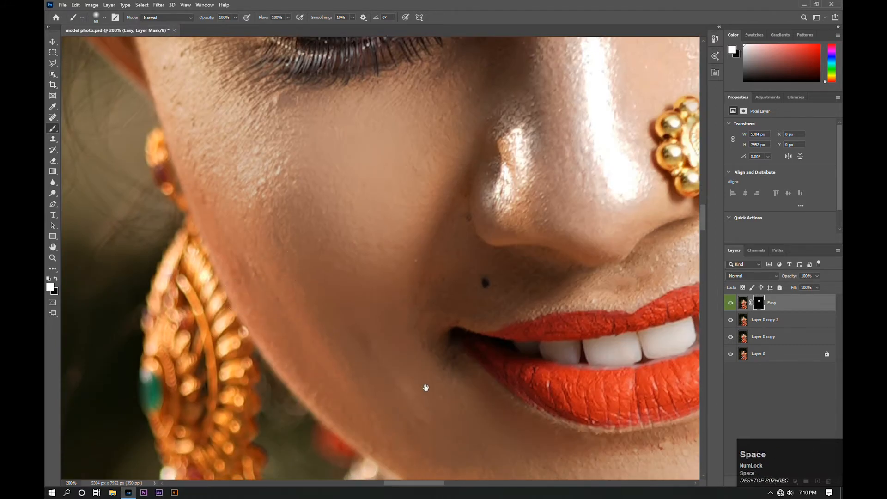
{"action": "left_click_drag", "start_coordinate": [423, 386], "coordinate": [315, 229]}
{"action": "mouse_move", "coordinate": [303, 273]}
{"action": "left_mouse_down"}
{"action": "mouse_move", "coordinate": [451, 371]}
{"action": "mouse_move", "coordinate": [476, 400]}
{"action": "mouse_move", "coordinate": [462, 404]}
{"action": "mouse_move", "coordinate": [473, 343]}
{"action": "left_mouse_up"}
{"action": "key", "text": "space"}
{"action": "mouse_move", "coordinate": [415, 313]}
{"action": "left_mouse_down"}
{"action": "mouse_move", "coordinate": [309, 331]}
{"action": "mouse_move", "coordinate": [290, 420]}
{"action": "left_mouse_up"}
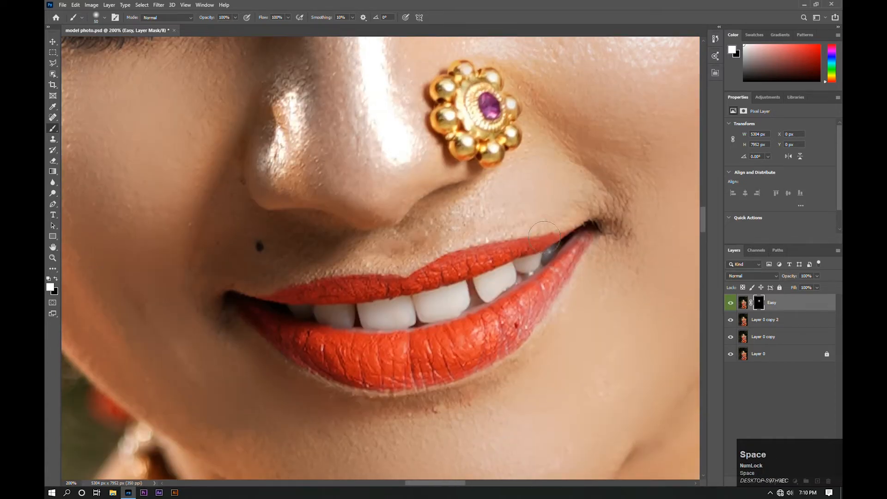
Reduce the Brush size and paint white on the Easy mask to smooth the skin between the nose and upper lip.
{"action": "key", "text": "bracketleft"}
{"action": "mouse_move", "coordinate": [532, 183]}
{"action": "left_mouse_down"}
{"action": "mouse_move", "coordinate": [543, 152]}
{"action": "mouse_move", "coordinate": [475, 194]}
{"action": "mouse_move", "coordinate": [512, 223]}
{"action": "left_mouse_up"}
{"action": "left_click_drag", "start_coordinate": [603, 207], "coordinate": [512, 234]}
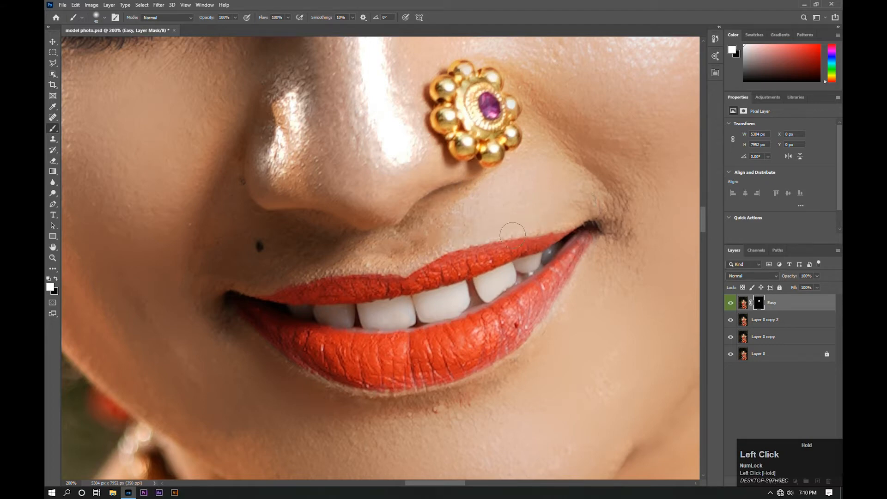
{"action": "mouse_move", "coordinate": [419, 215]}
{"action": "left_mouse_down"}
{"action": "mouse_move", "coordinate": [396, 229]}
{"action": "mouse_move", "coordinate": [387, 255]}
{"action": "mouse_move", "coordinate": [372, 261]}
{"action": "mouse_move", "coordinate": [264, 275]}
{"action": "mouse_move", "coordinate": [328, 245]}
{"action": "mouse_move", "coordinate": [275, 222]}
{"action": "mouse_move", "coordinate": [198, 263]}
{"action": "mouse_move", "coordinate": [297, 219]}
{"action": "left_mouse_up"}
{"action": "left_click_drag", "start_coordinate": [345, 238], "coordinate": [322, 265]}
Paint white on the Easy mask over the remaining rough skin along the chin's lower edge.
{"action": "key", "text": "space"}
{"action": "mouse_move", "coordinate": [575, 342]}
{"action": "left_mouse_down"}
{"action": "mouse_move", "coordinate": [469, 192]}
{"action": "mouse_move", "coordinate": [325, 265]}
{"action": "left_mouse_up"}
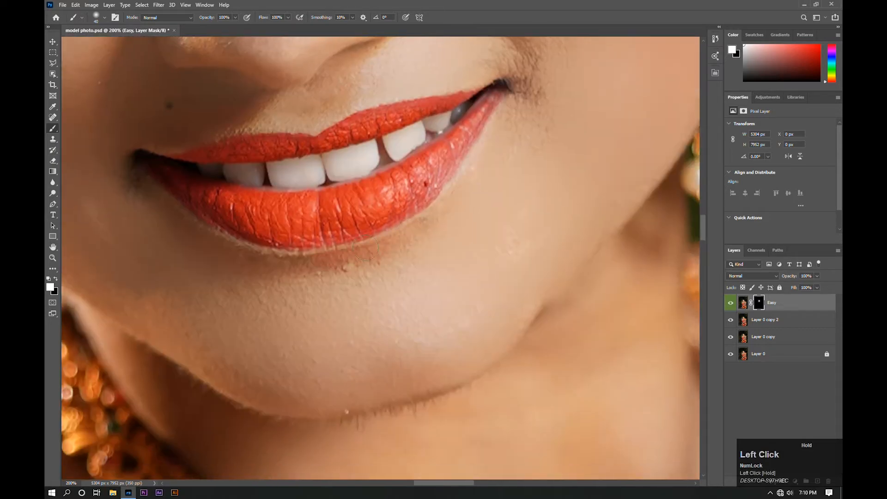
{"action": "mouse_move", "coordinate": [370, 409]}
{"action": "left_mouse_down"}
{"action": "mouse_move", "coordinate": [431, 392]}
{"action": "mouse_move", "coordinate": [513, 345]}
{"action": "mouse_move", "coordinate": [347, 419]}
{"action": "mouse_move", "coordinate": [223, 399]}
{"action": "mouse_move", "coordinate": [280, 407]}
{"action": "left_mouse_up"}
{"action": "key", "text": "ctrl+minus"}
{"action": "key", "text": "ctrl+minus"}
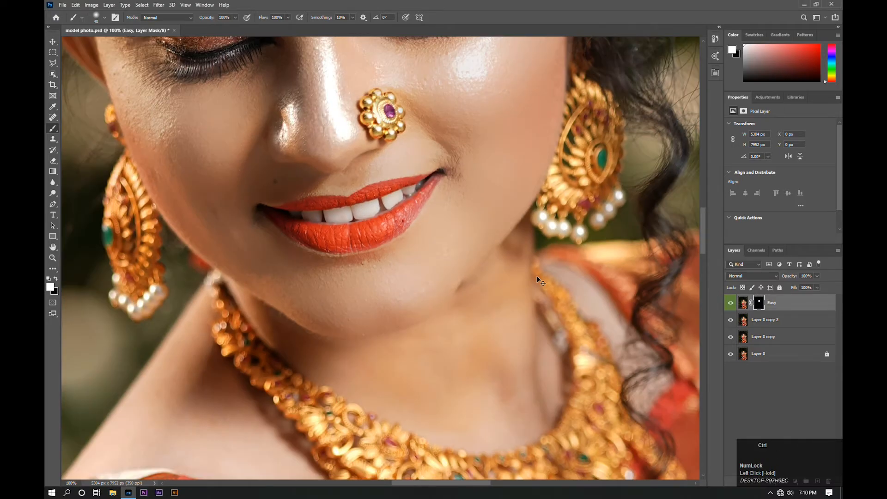
Enlarge the Brush and paint white on the Easy mask to smooth the skin around the raised arm's elbow.
{"action": "key", "text": "ctrl+minus"}
{"action": "key", "text": "ctrl+minus"}
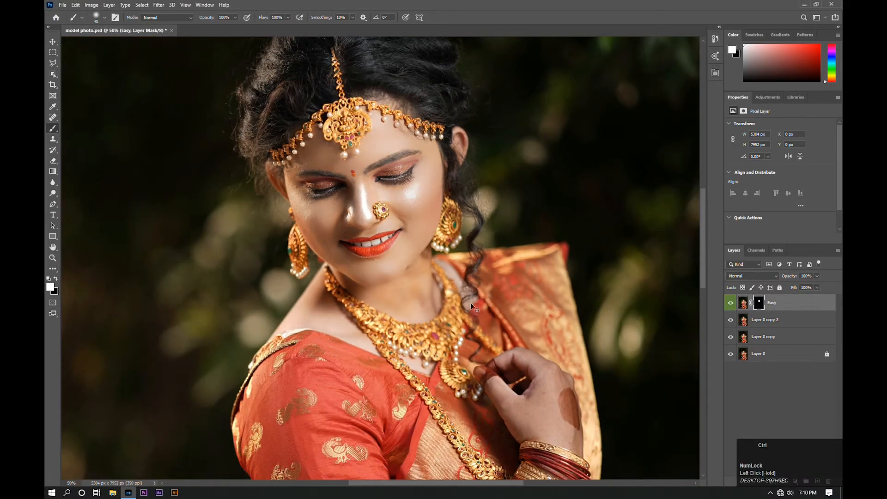
{"action": "left_click_drag", "start_coordinate": [554, 226], "coordinate": [508, 65]}
{"action": "left_click_drag", "start_coordinate": [555, 289], "coordinate": [549, 179]}
{"action": "key", "text": "ctrl+plus"}
{"action": "key", "text": "ctrl+plus"}
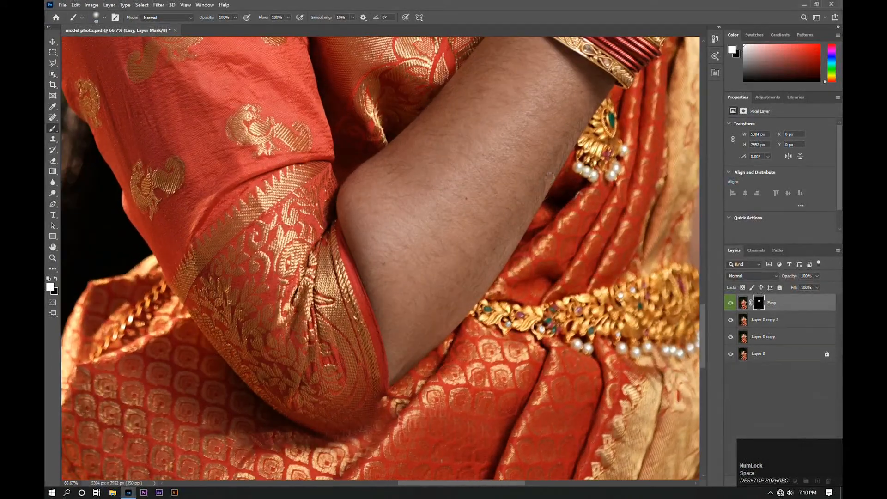
{"action": "key", "text": "ctrl+plus"}
{"action": "key", "text": "bracketright"}
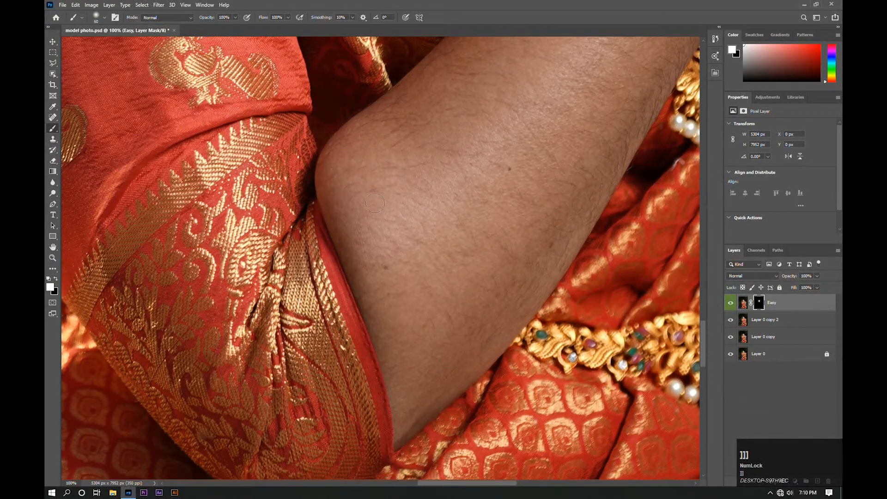
{"action": "left_click_drag", "start_coordinate": [364, 173], "coordinate": [355, 185]}
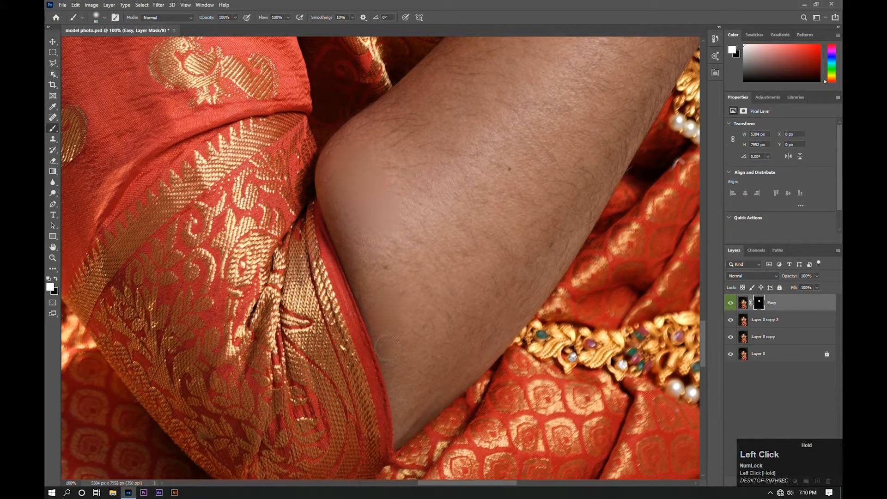
{"action": "left_click_drag", "start_coordinate": [411, 413], "coordinate": [543, 292]}
Paint white on the Easy mask along the raised forearm, from the elbow up to the bangles.
{"action": "left_click_drag", "start_coordinate": [566, 83], "coordinate": [490, 145]}
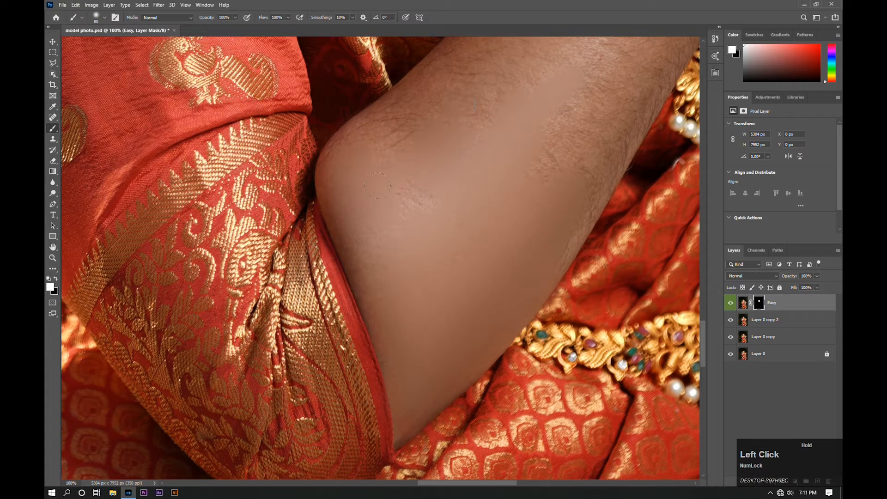
{"action": "left_click_drag", "start_coordinate": [498, 137], "coordinate": [420, 237]}
{"action": "mouse_move", "coordinate": [486, 92]}
{"action": "left_mouse_down"}
{"action": "mouse_move", "coordinate": [579, 150]}
{"action": "mouse_move", "coordinate": [532, 294]}
{"action": "left_mouse_up"}
{"action": "left_click_drag", "start_coordinate": [495, 368], "coordinate": [450, 352]}
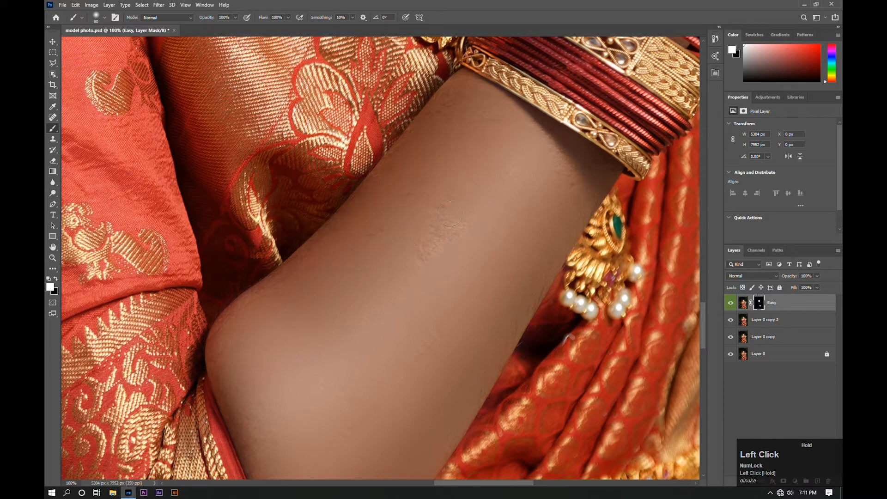
{"action": "mouse_move", "coordinate": [524, 133]}
{"action": "left_mouse_down"}
{"action": "mouse_move", "coordinate": [541, 135]}
{"action": "mouse_move", "coordinate": [565, 182]}
{"action": "mouse_move", "coordinate": [501, 352]}
{"action": "left_mouse_up"}
{"action": "mouse_move", "coordinate": [477, 209]}
{"action": "left_mouse_down"}
{"action": "mouse_move", "coordinate": [415, 287]}
{"action": "mouse_move", "coordinate": [392, 351]}
{"action": "left_mouse_up"}
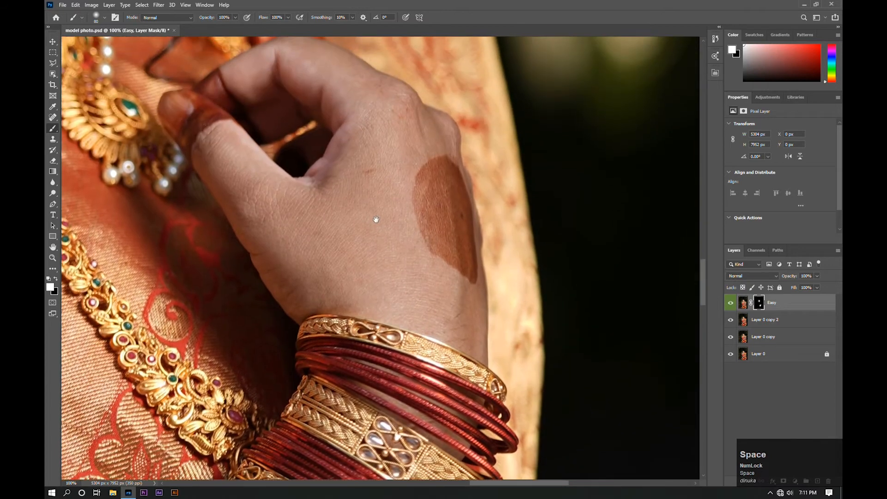
Paint white on the Easy mask over the raised hand's back, fingers, thumb and henna patch.
{"action": "left_click_drag", "start_coordinate": [385, 194], "coordinate": [391, 205]}
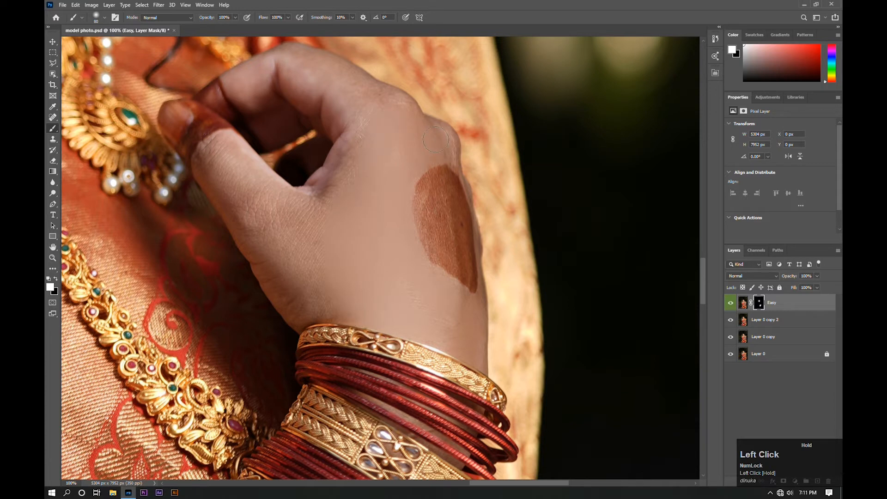
{"action": "left_click_drag", "start_coordinate": [371, 91], "coordinate": [295, 63]}
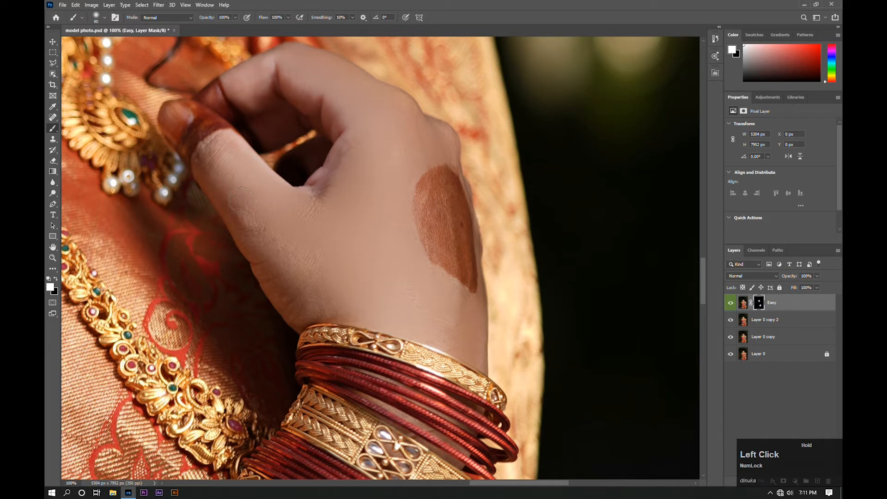
{"action": "left_click_drag", "start_coordinate": [279, 250], "coordinate": [303, 314]}
{"action": "mouse_move", "coordinate": [446, 222]}
{"action": "left_mouse_down"}
{"action": "mouse_move", "coordinate": [434, 186]}
{"action": "mouse_move", "coordinate": [430, 225]}
{"action": "mouse_move", "coordinate": [455, 254]}
{"action": "mouse_move", "coordinate": [449, 194]}
{"action": "mouse_move", "coordinate": [463, 244]}
{"action": "mouse_move", "coordinate": [465, 283]}
{"action": "left_mouse_up"}
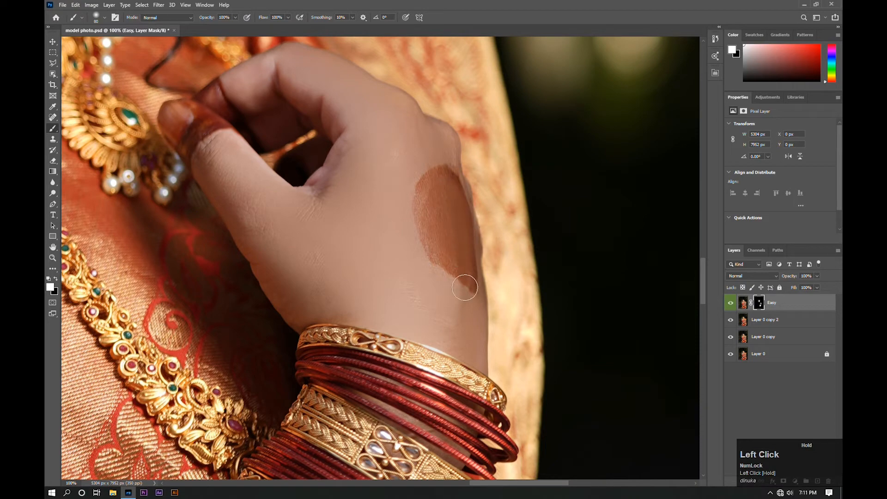
Paint white on the Easy mask to smooth the lowered hand between the bangles and the ring.
{"action": "key", "text": "ctrl+minus"}
{"action": "key", "text": "ctrl+minus"}
{"action": "key", "text": "ctrl+minus"}
{"action": "key", "text": "ctrl+minus"}
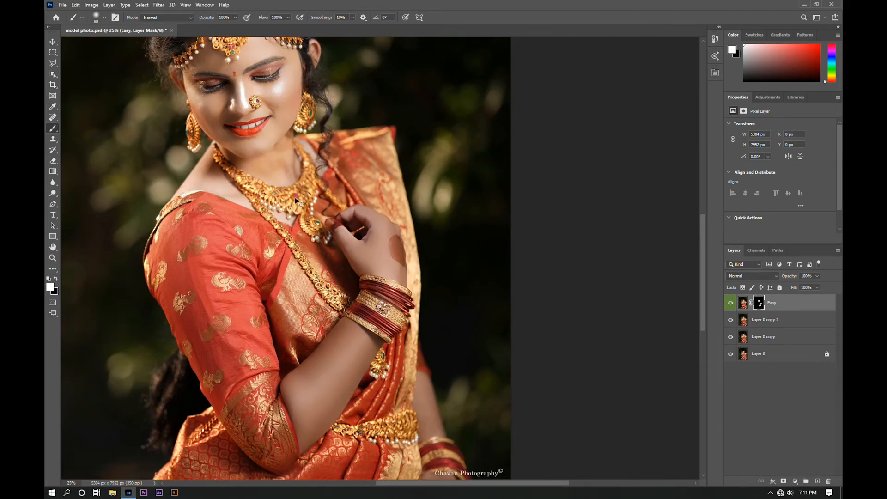
{"action": "left_click_drag", "start_coordinate": [393, 310], "coordinate": [345, 52]}
{"action": "key", "text": "ctrl+plus"}
{"action": "key", "text": "ctrl+plus"}
{"action": "scroll", "coordinate": [401, 229], "scroll_direction": "up", "scroll_amount": 1}
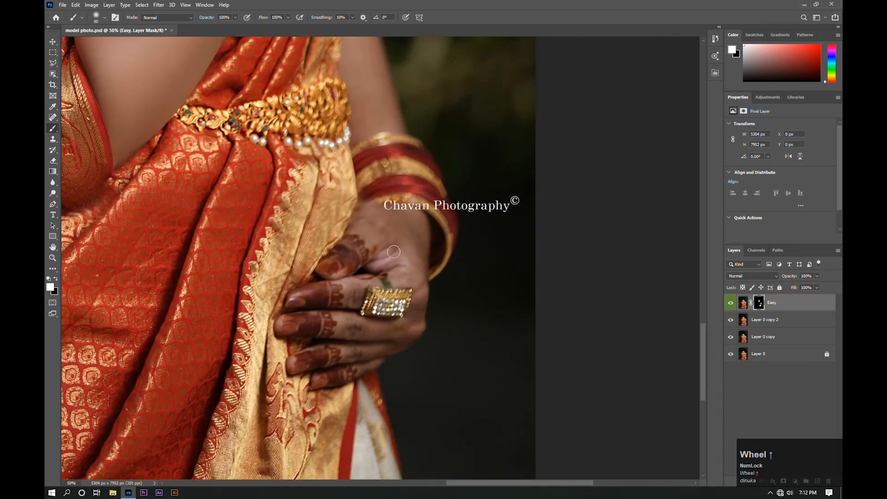
{"action": "mouse_move", "coordinate": [377, 228]}
{"action": "left_mouse_down"}
{"action": "mouse_move", "coordinate": [365, 220]}
{"action": "mouse_move", "coordinate": [410, 256]}
{"action": "mouse_move", "coordinate": [417, 276]}
{"action": "mouse_move", "coordinate": [388, 330]}
{"action": "mouse_move", "coordinate": [343, 291]}
{"action": "mouse_move", "coordinate": [368, 326]}
{"action": "left_mouse_up"}
Stamp all visible layers into a new merged layer above Easy, keeping the original layers separate.
{"action": "key", "text": "ctrl+minus"}
{"action": "key", "text": "ctrl+minus"}
{"action": "key", "text": "ctrl+minus"}
{"action": "key", "text": "ctrl+minus"}
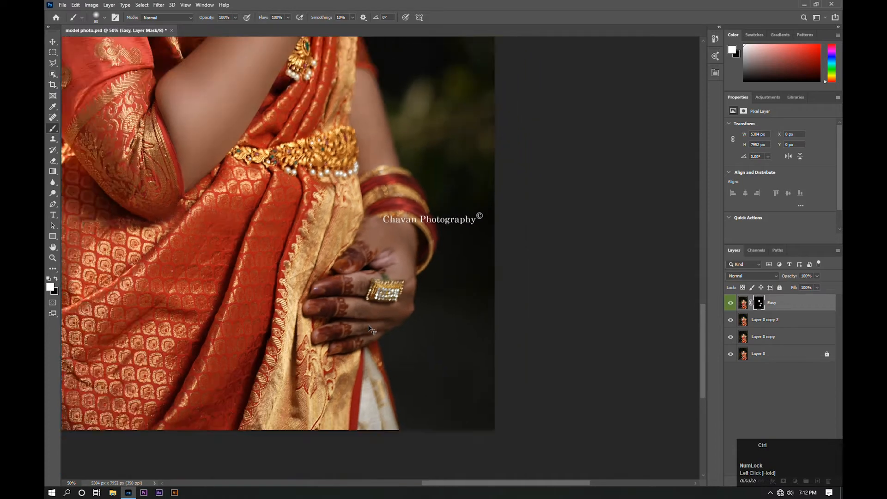
{"action": "key", "text": "ctrl+plus"}
{"action": "key", "text": "ctrl+plus"}
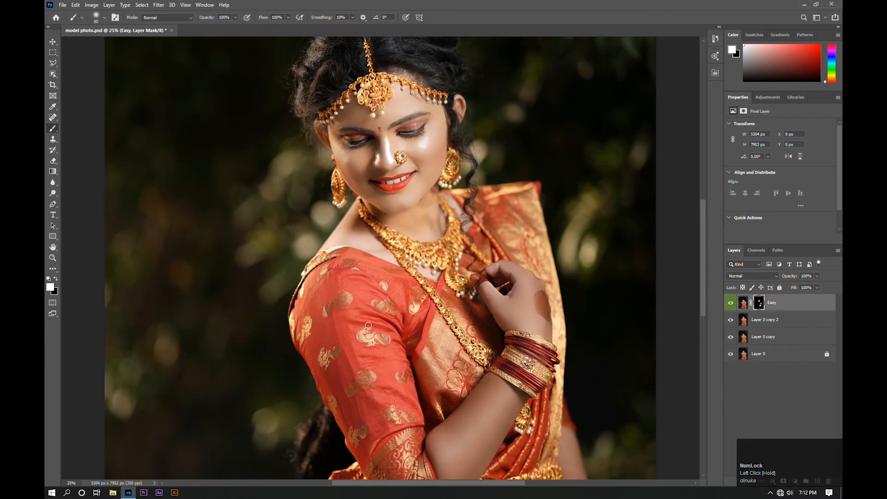
{"action": "left_click_drag", "start_coordinate": [398, 264], "coordinate": [350, 181]}
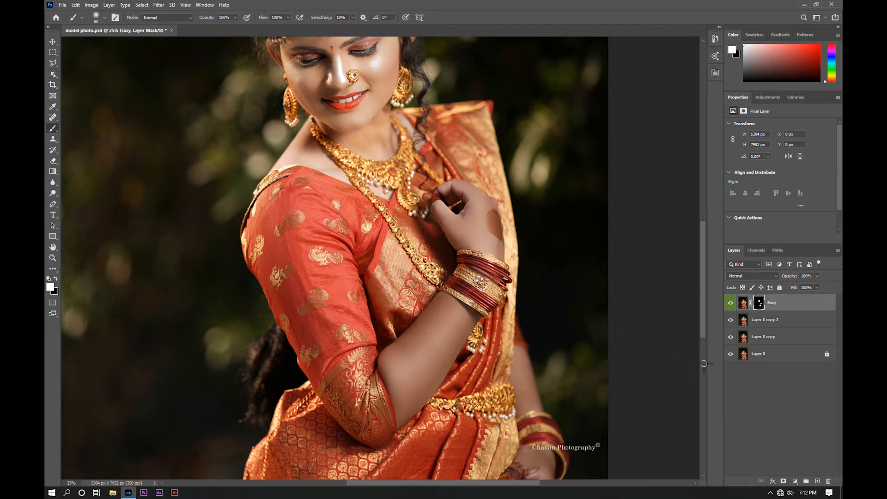
{"action": "key", "text": "ctrl+shift+e"}
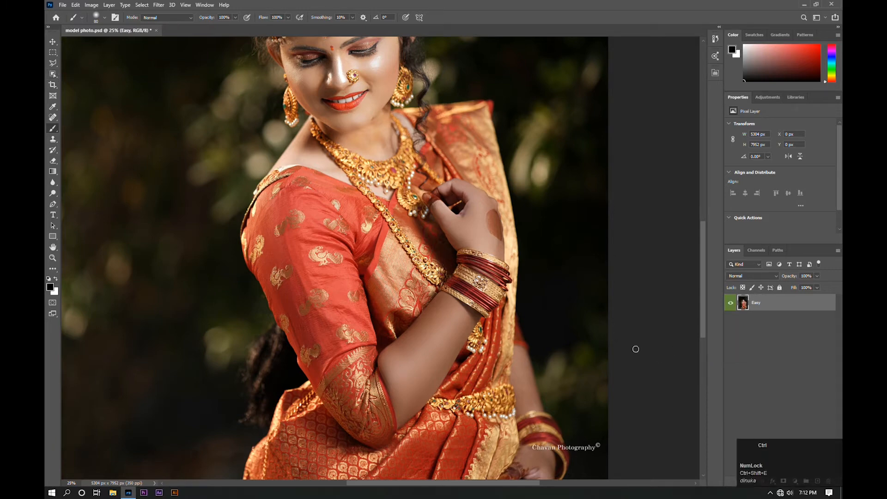
{"action": "key", "text": "ctrl+z"}
{"action": "key", "text": "ctrl+shift+alt+e"}
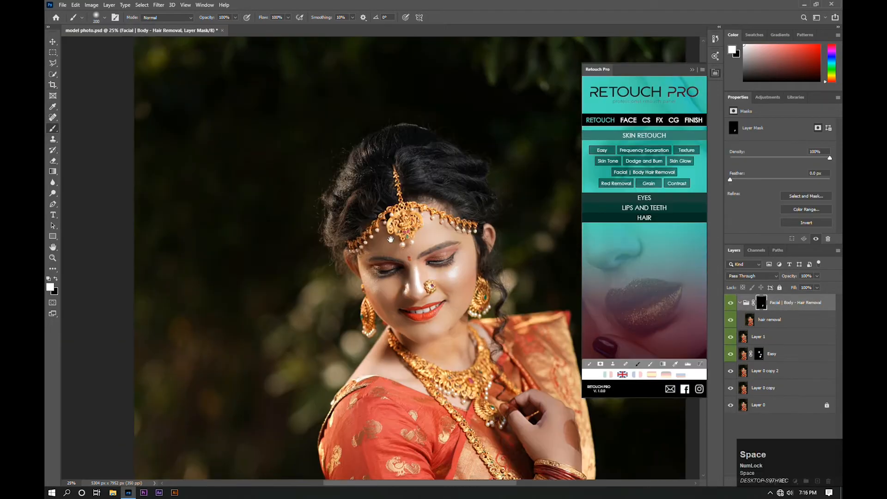
Paint white on the Facial | Body - Hair Removal group mask over the model's hair to tidy stray strands.
{"action": "mouse_move", "coordinate": [413, 161]}
{"action": "left_mouse_down"}
{"action": "mouse_move", "coordinate": [408, 110]}
{"action": "mouse_move", "coordinate": [449, 123]}
{"action": "mouse_move", "coordinate": [465, 123]}
{"action": "mouse_move", "coordinate": [469, 113]}
{"action": "mouse_move", "coordinate": [443, 115]}
{"action": "mouse_move", "coordinate": [406, 99]}
{"action": "mouse_move", "coordinate": [422, 95]}
{"action": "mouse_move", "coordinate": [412, 93]}
{"action": "left_mouse_up"}
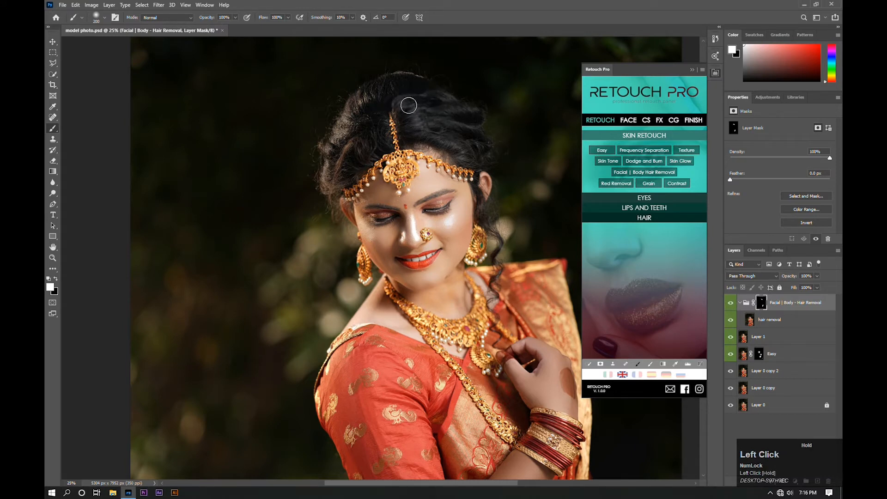
{"action": "mouse_move", "coordinate": [366, 152]}
{"action": "left_mouse_down"}
{"action": "mouse_move", "coordinate": [330, 169]}
{"action": "mouse_move", "coordinate": [350, 122]}
{"action": "mouse_move", "coordinate": [336, 164]}
{"action": "mouse_move", "coordinate": [345, 129]}
{"action": "mouse_move", "coordinate": [333, 110]}
{"action": "mouse_move", "coordinate": [346, 123]}
{"action": "mouse_move", "coordinate": [363, 119]}
{"action": "mouse_move", "coordinate": [362, 101]}
{"action": "mouse_move", "coordinate": [374, 91]}
{"action": "mouse_move", "coordinate": [427, 79]}
{"action": "mouse_move", "coordinate": [416, 83]}
{"action": "mouse_move", "coordinate": [444, 113]}
{"action": "mouse_move", "coordinate": [430, 133]}
{"action": "mouse_move", "coordinate": [480, 151]}
{"action": "left_mouse_up"}
{"action": "left_click_drag", "start_coordinate": [340, 179], "coordinate": [326, 169]}
{"action": "left_click_drag", "start_coordinate": [399, 114], "coordinate": [411, 106]}
{"action": "scroll", "coordinate": [582, 292], "scroll_direction": "down", "scroll_amount": 2}
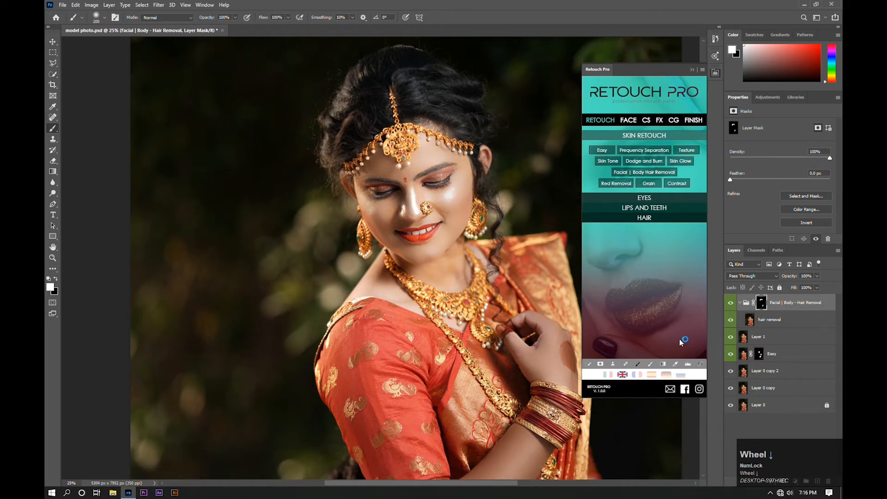
{"action": "scroll", "coordinate": [530, 276], "scroll_direction": "down", "scroll_amount": 2}
{"action": "scroll", "coordinate": [530, 276], "scroll_direction": "up", "scroll_amount": 1}
{"action": "scroll", "coordinate": [530, 276], "scroll_direction": "up", "scroll_amount": 3}
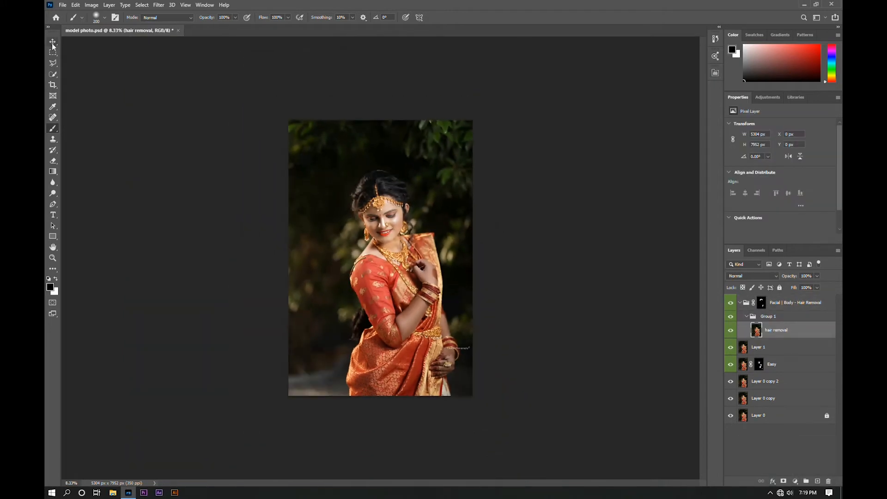
Switch to the Move tool, deselect all layers and enlarge the portrait view to 25%.
{"action": "left_click", "coordinate": [53, 41]}
{"action": "left_click", "coordinate": [264, 84]}
{"action": "key", "text": "ctrl+plus"}
{"action": "key", "text": "ctrl+plus"}
{"action": "key", "text": "ctrl+plus"}
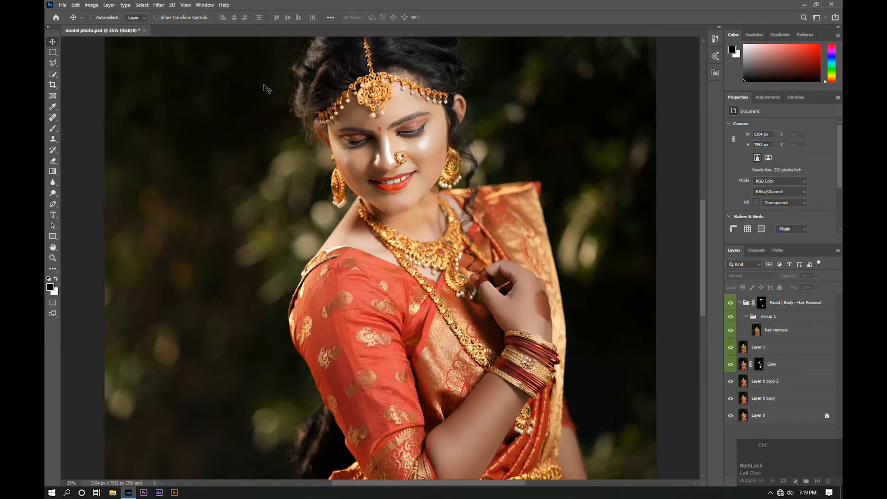
Try to stamp all visible layers into a new merged layer above the Facial | Body - Hair Removal group.
{"action": "key", "text": "ctrl+minus"}
{"action": "key", "text": "ctrl+minus"}
{"action": "left_click", "coordinate": [743, 329]}
{"action": "left_click", "coordinate": [768, 347]}
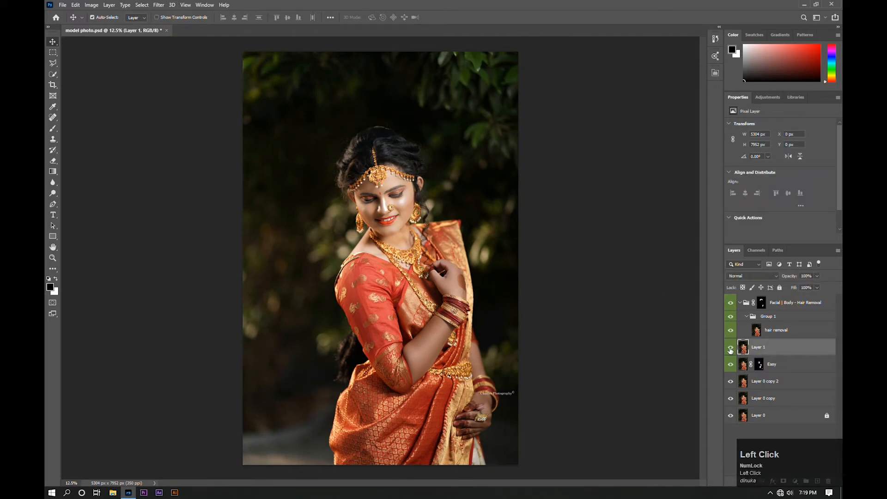
{"action": "left_click", "coordinate": [768, 303], "text": "shift"}
{"action": "key", "text": "ctrl+shift"}
{"action": "key", "text": "ctrl+shift+alt+e"}
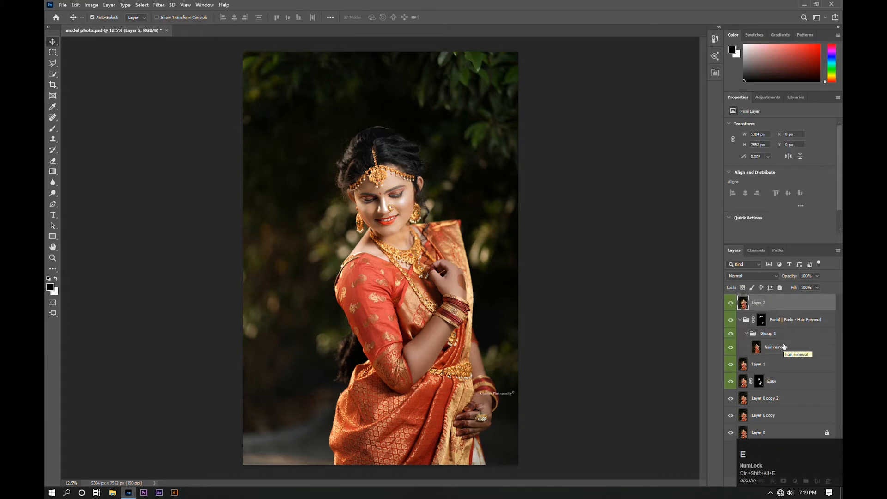
{"action": "key", "text": "ctrl+shift+a"}
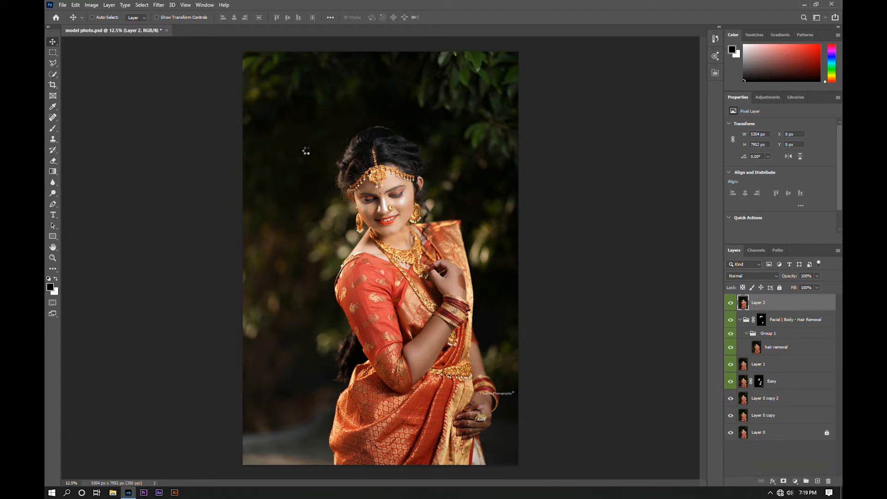
{"action": "key", "text": "ctrl+z"}
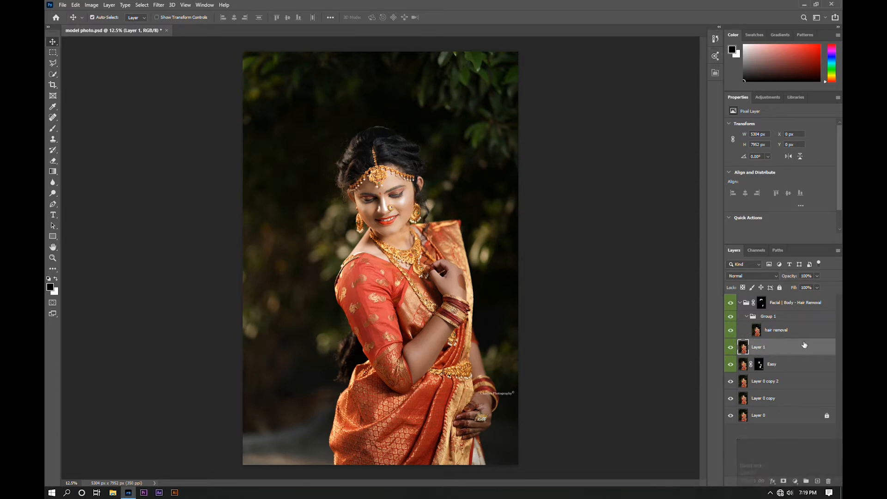
Hide Layer 1 and the hair removal group, and lower the Easy layer's opacity to 74%.
{"action": "left_click", "coordinate": [786, 334]}
{"action": "left_click", "coordinate": [786, 364]}
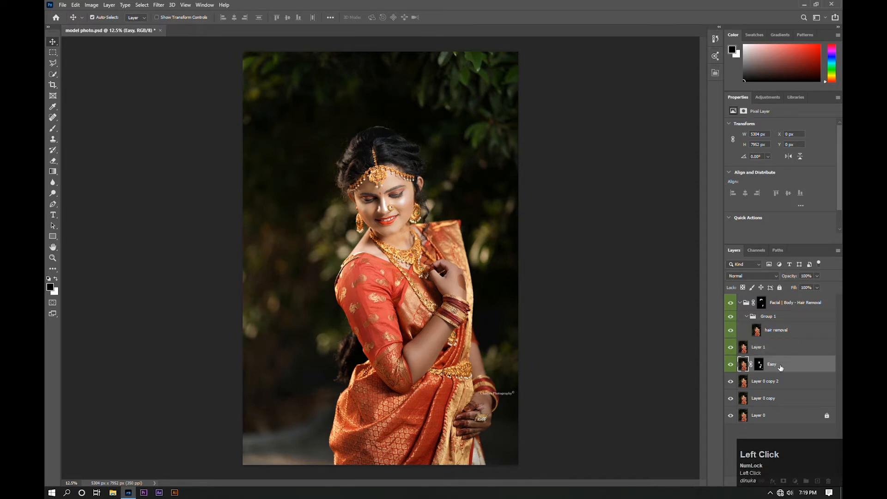
{"action": "left_click", "coordinate": [760, 365]}
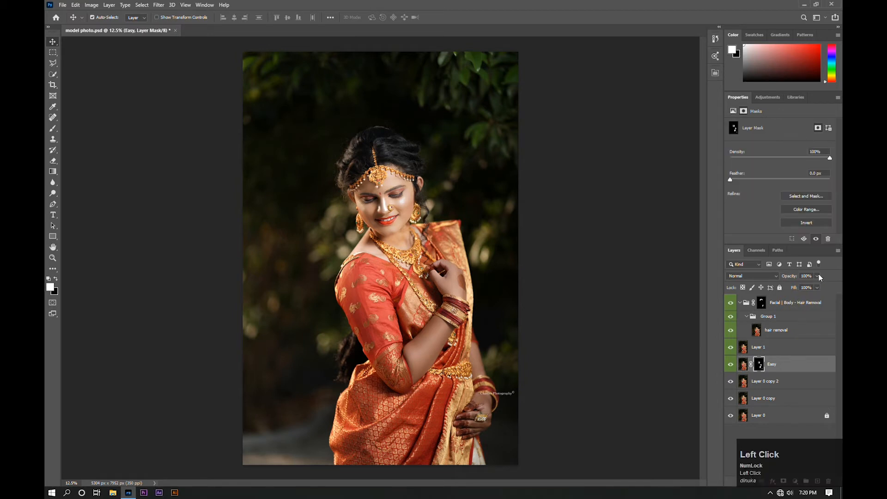
{"action": "left_click", "coordinate": [687, 278]}
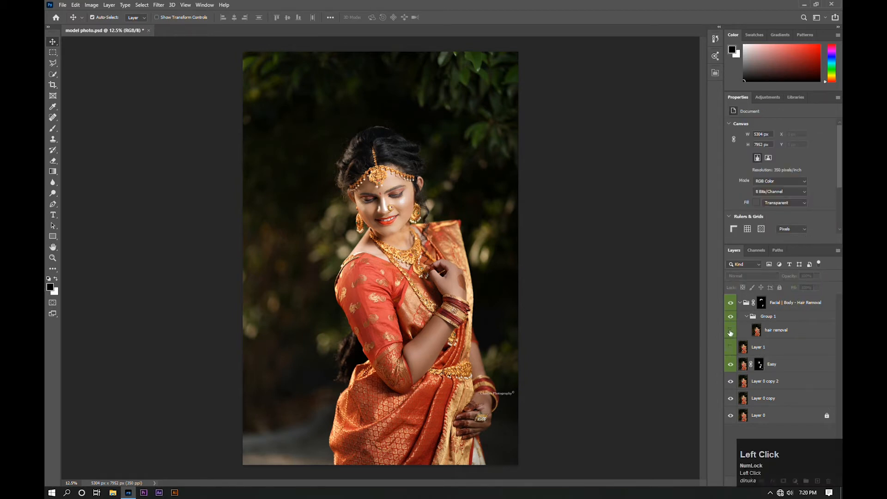
{"action": "left_click", "coordinate": [779, 366]}
{"action": "left_click", "coordinate": [760, 365]}
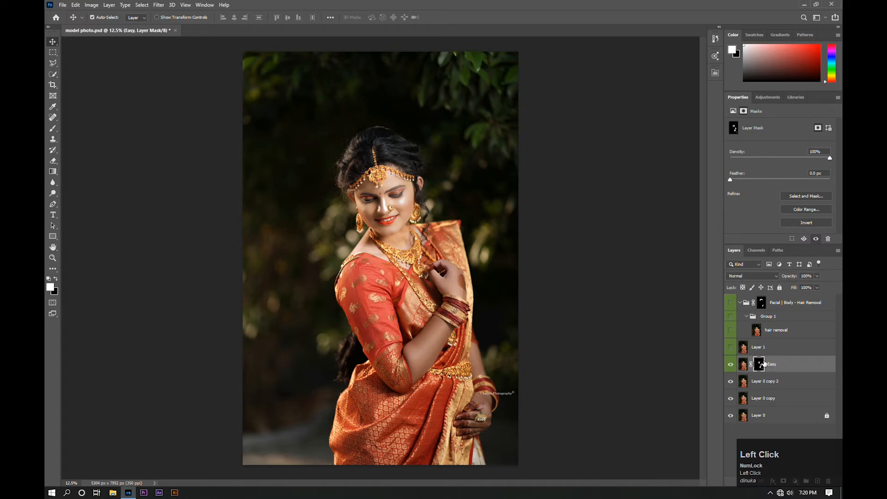
{"action": "left_click_drag", "start_coordinate": [817, 286], "coordinate": [788, 284]}
{"action": "left_click_drag", "start_coordinate": [801, 287], "coordinate": [809, 289]}
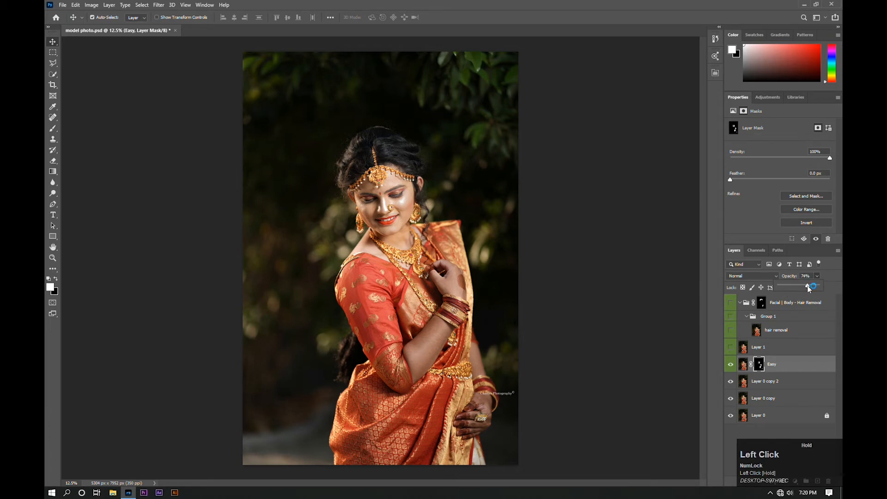
{"action": "left_click", "coordinate": [675, 334]}
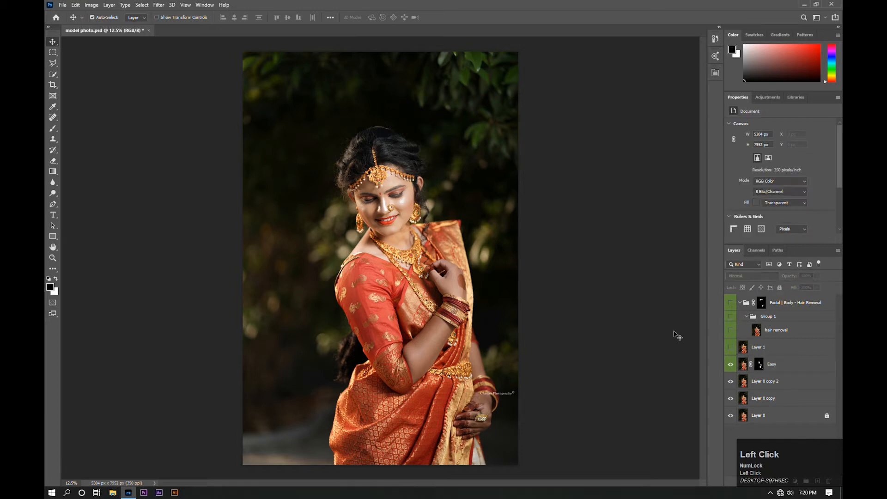
Replace Layer 1 with a fresh stamp of the visible layers above Easy, and show the Facial | Body - Hair Removal group again.
{"action": "left_click", "coordinate": [767, 347]}
{"action": "left_click", "coordinate": [772, 365]}
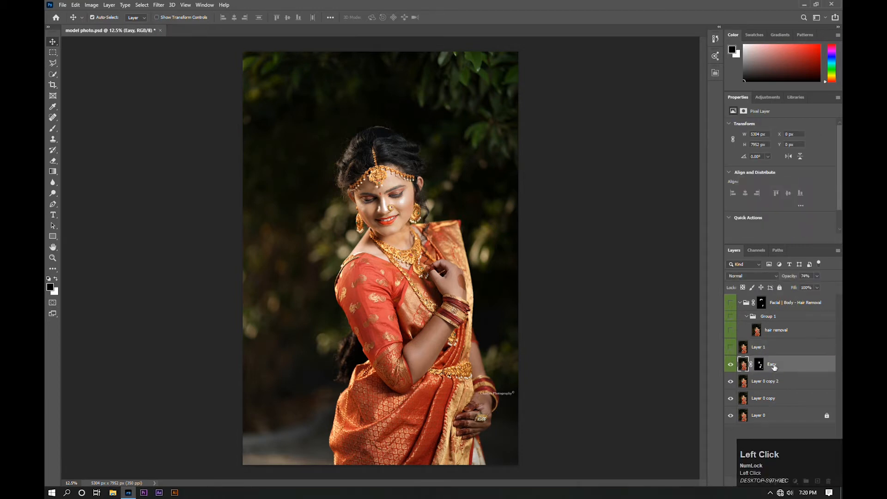
{"action": "key", "text": "ctrl+shift+alt+e"}
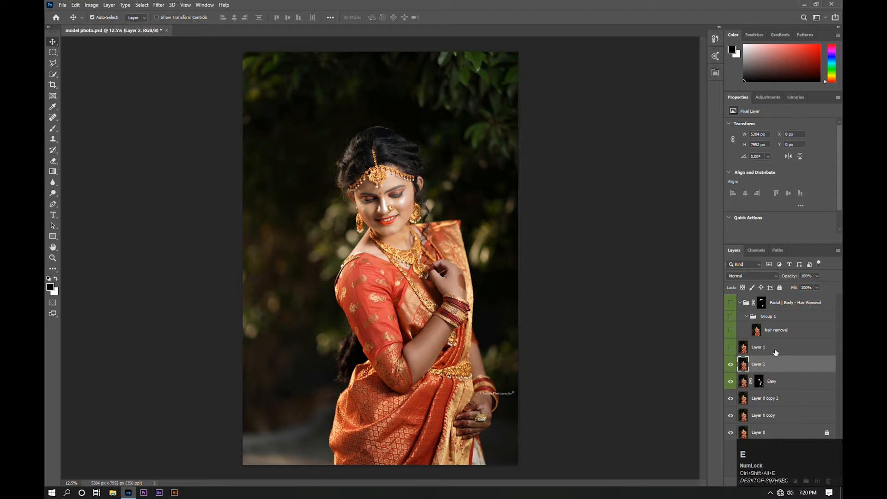
{"action": "left_click", "coordinate": [776, 353]}
{"action": "key", "text": "Delete"}
{"action": "left_click", "coordinate": [730, 329]}
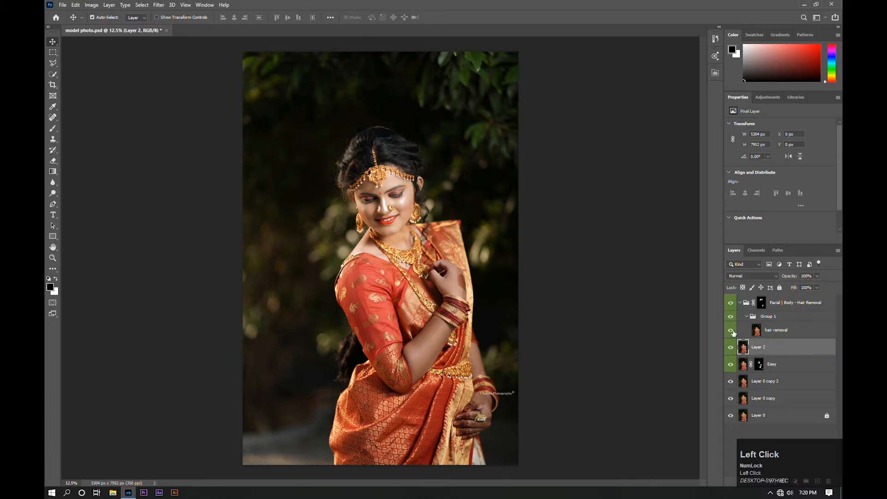
Try to merge all visible layers down into a single layer.
{"action": "left_click", "coordinate": [793, 305], "text": "shift"}
{"action": "key", "text": "ctrl+shift+e"}
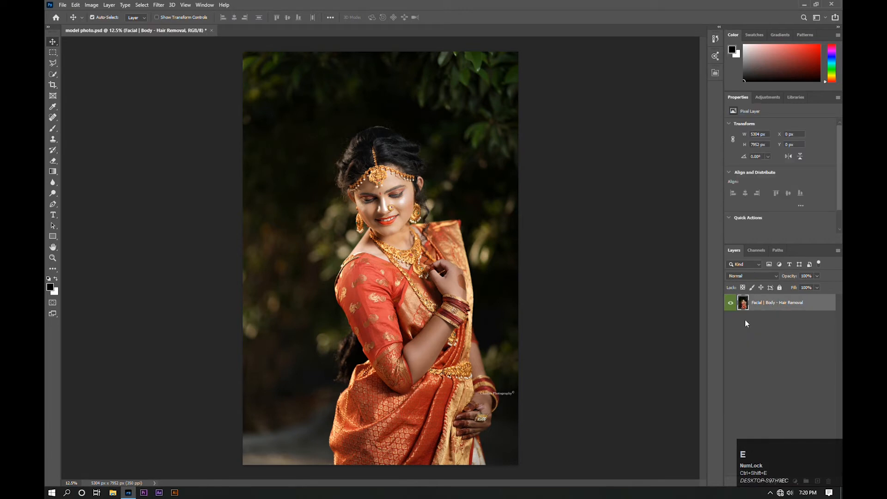
{"action": "key", "text": "ctrl+z"}
Collapse Group 1 and stamp all visible layers into a new layer above the Facial | Body - Hair Removal group.
{"action": "left_click", "coordinate": [747, 316]}
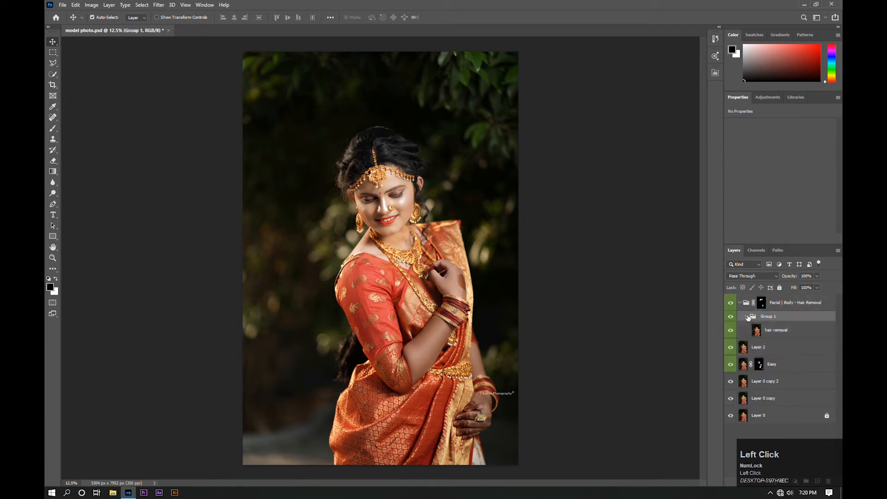
{"action": "left_click", "coordinate": [764, 329]}
{"action": "left_click", "coordinate": [775, 302], "text": "shift"}
{"action": "key", "text": "ctrl+shift+alt+e"}
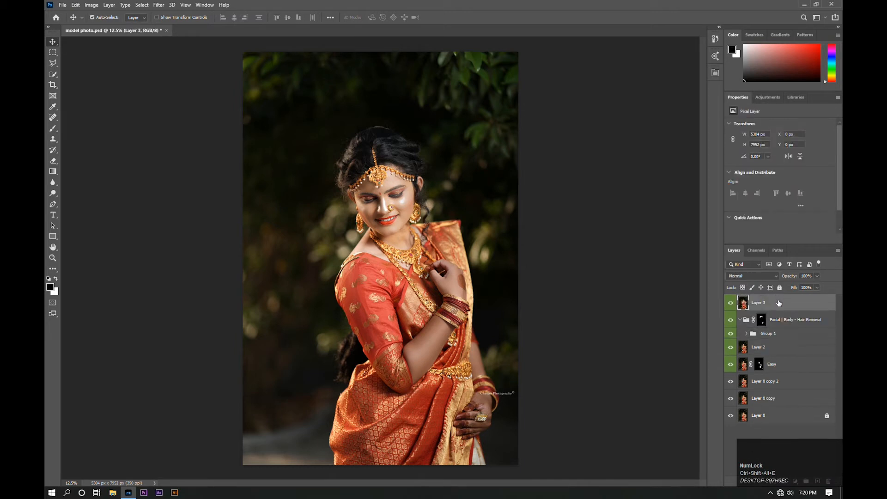
Open the Camera Raw filter and set Exposure -0.30, Contrast +14, Highlights -1, Shadows -8, Whites -18, Blacks +32, Vibrance +10 and Saturation +5.
{"action": "key", "text": "ctrl+shift+a"}
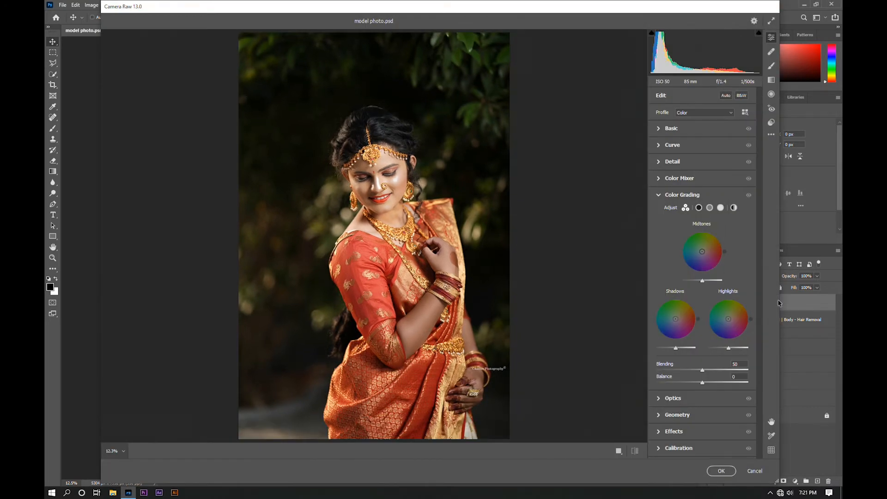
{"action": "left_click", "coordinate": [686, 132]}
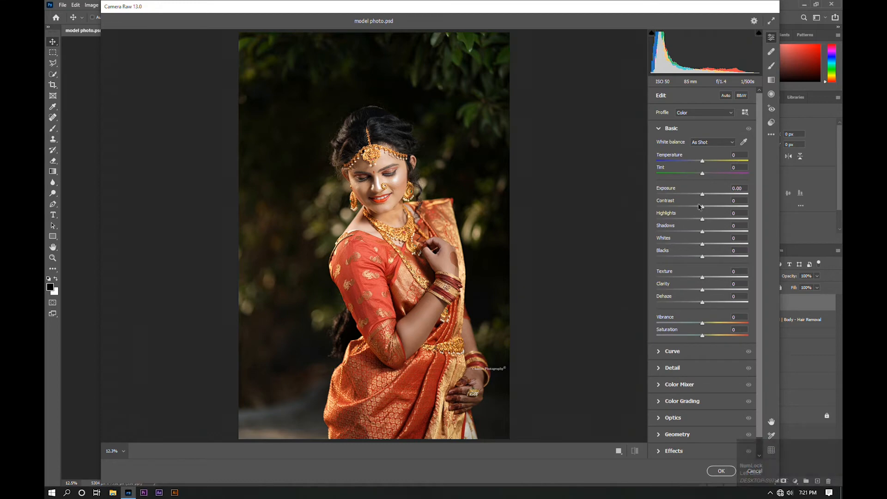
{"action": "left_click_drag", "start_coordinate": [702, 194], "coordinate": [723, 263]}
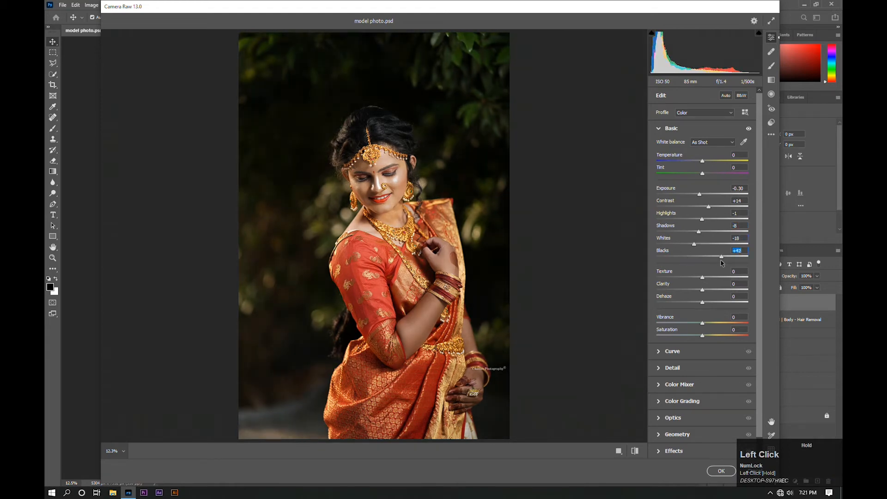
{"action": "mouse_move", "coordinate": [703, 324]}
{"action": "left_mouse_down"}
{"action": "mouse_move", "coordinate": [711, 325]}
{"action": "mouse_move", "coordinate": [705, 337]}
{"action": "left_mouse_up"}
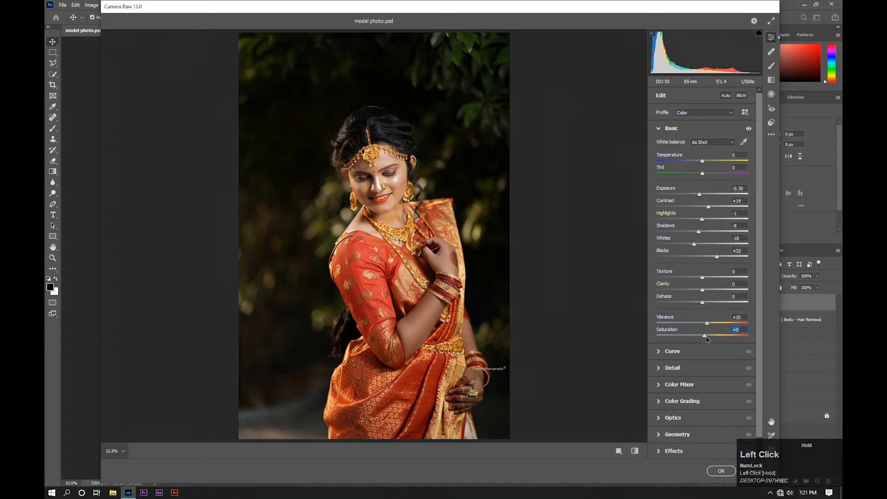
Shape the parametric tone curve with Shadows at +45 and Highlights at -2.
{"action": "left_click", "coordinate": [659, 354]}
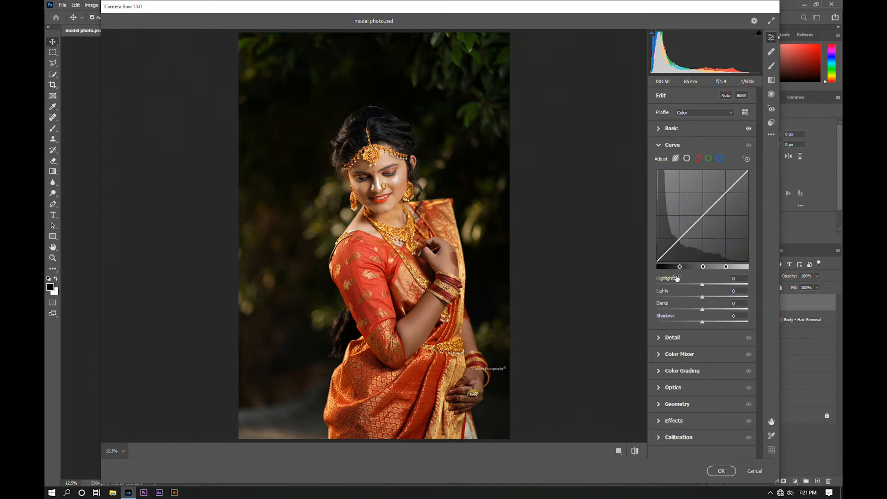
{"action": "left_click_drag", "start_coordinate": [679, 267], "coordinate": [658, 257]}
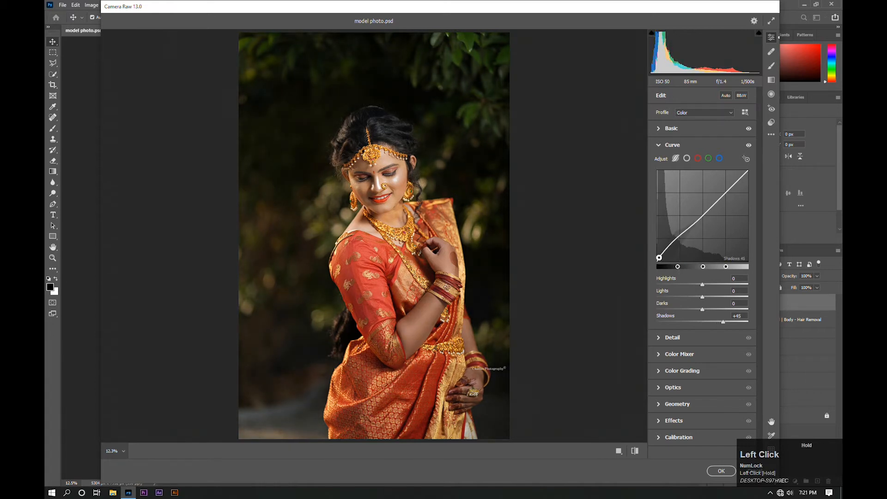
{"action": "left_click_drag", "start_coordinate": [738, 180], "coordinate": [728, 191]}
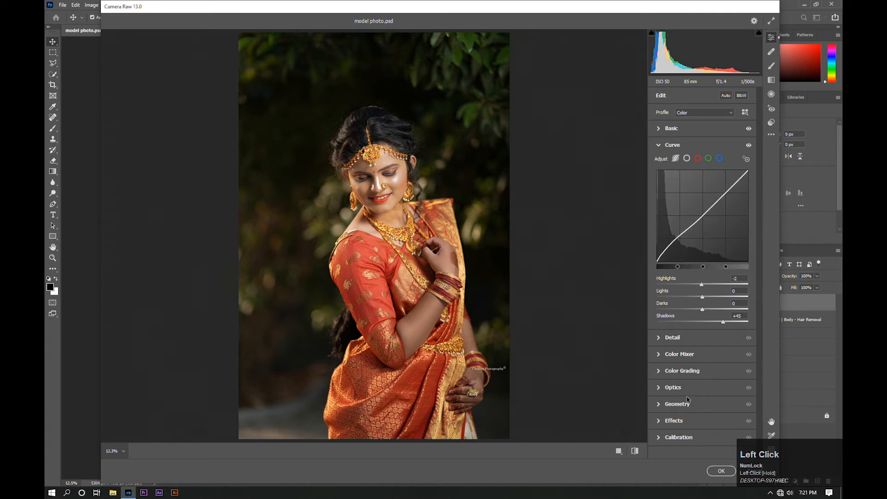
Adjust the Color Mixer hues, saturation (Reds +36, Oranges -3, Yellows -13, Greens +35, Aquas -5) and luminance (Reds -11, Oranges +5, Yellows -66, Aquas -59).
{"action": "left_click", "coordinate": [663, 355]}
{"action": "left_click_drag", "start_coordinate": [703, 226], "coordinate": [673, 289]}
{"action": "left_click", "coordinate": [684, 204]}
{"action": "left_click_drag", "start_coordinate": [702, 225], "coordinate": [711, 248]}
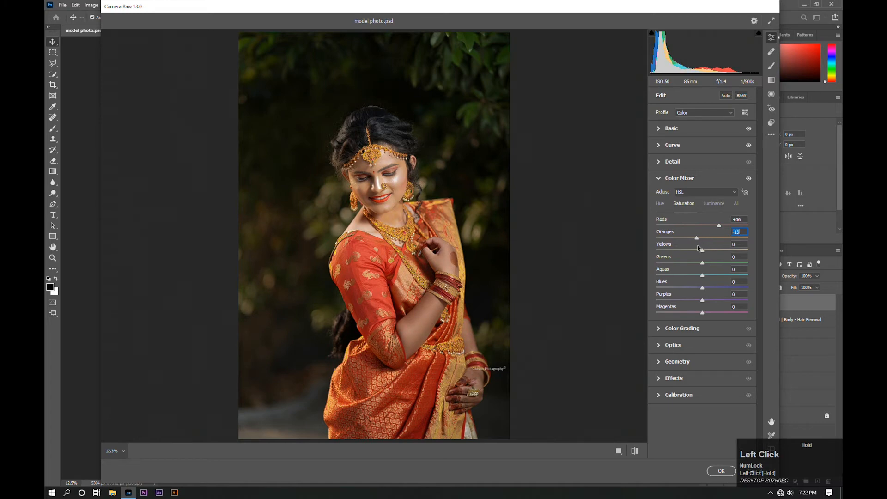
{"action": "left_click_drag", "start_coordinate": [701, 257], "coordinate": [698, 299]}
{"action": "left_click", "coordinate": [711, 206]}
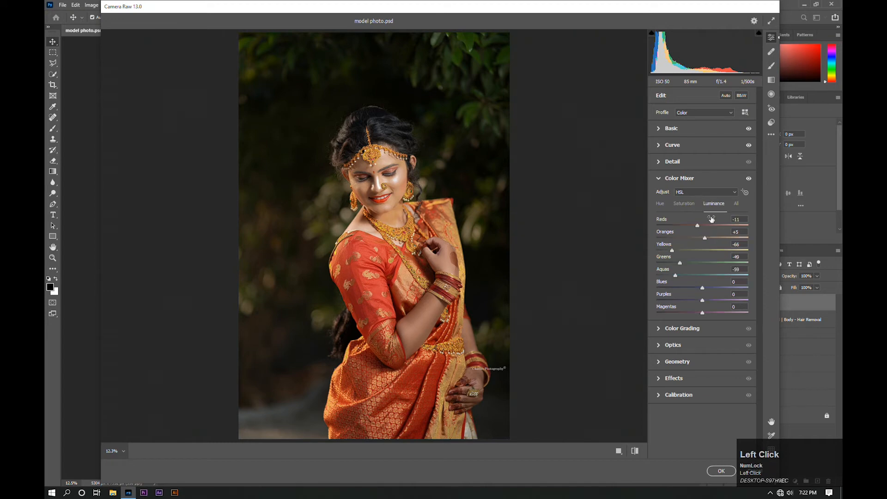
{"action": "left_click", "coordinate": [686, 204]}
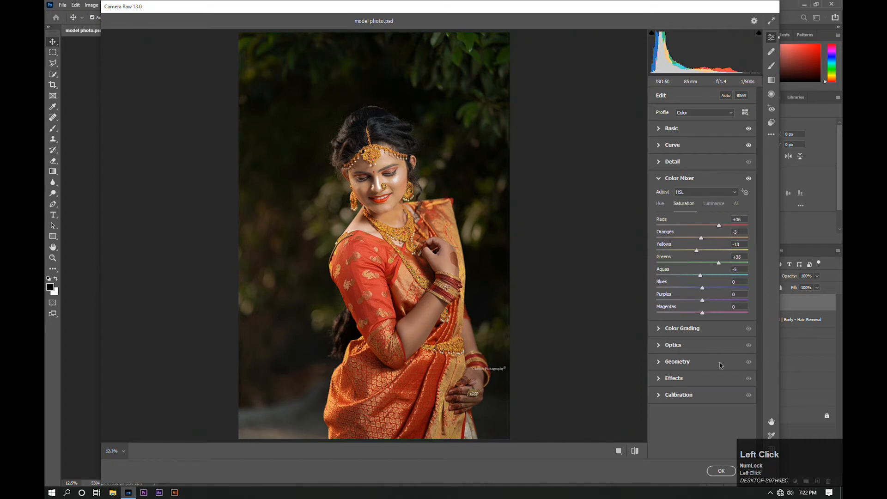
Tint the shadows slightly toward green with Color Grading.
{"action": "left_click", "coordinate": [694, 328]}
{"action": "left_click_drag", "start_coordinate": [676, 319], "coordinate": [675, 316]}
{"action": "left_click_drag", "start_coordinate": [675, 317], "coordinate": [675, 319]}
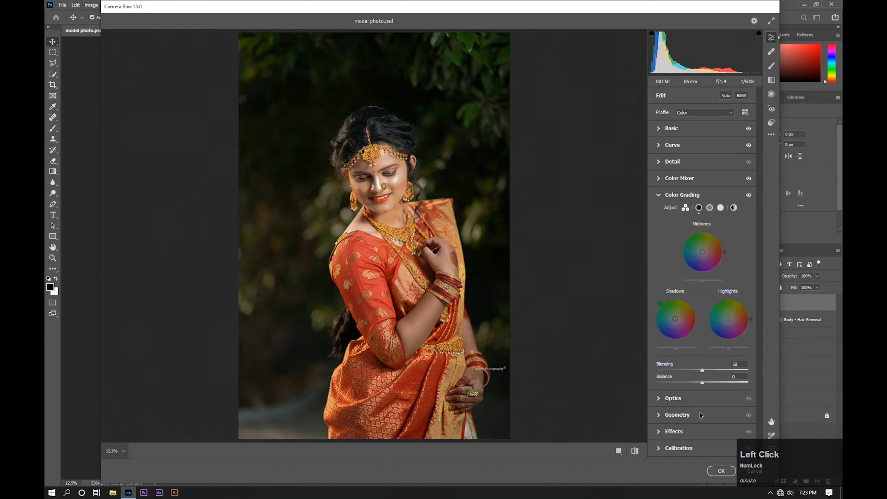
Darken the edges of the portrait with a negative vignetting amount in the Camera Raw effects.
{"action": "left_click", "coordinate": [661, 399]}
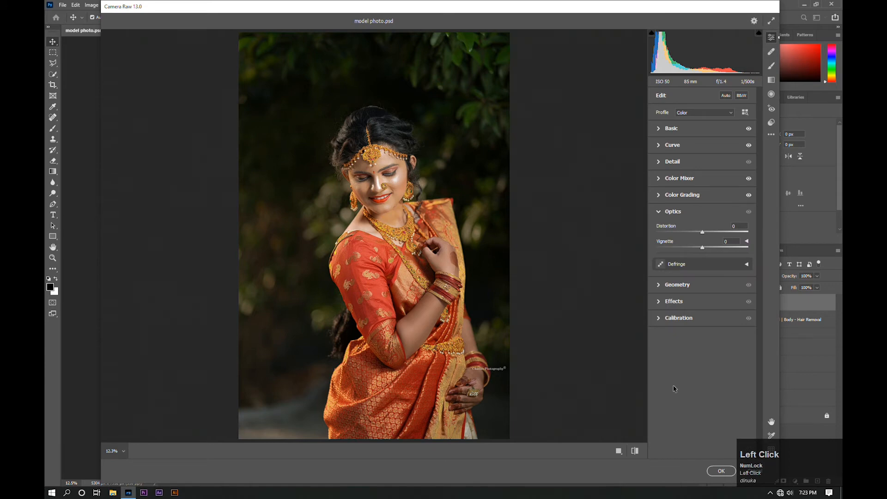
{"action": "left_click", "coordinate": [662, 300]}
{"action": "left_click_drag", "start_coordinate": [703, 282], "coordinate": [685, 276]}
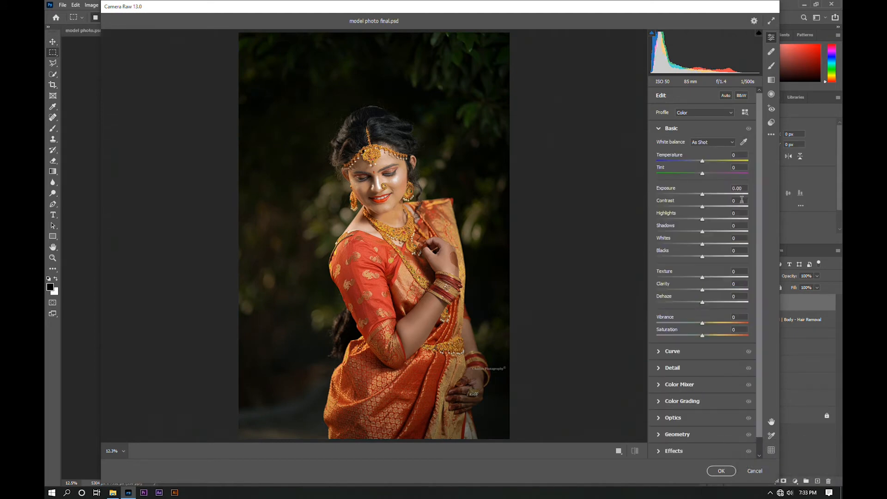
In Camera Raw for model photo final.psd, set Contrast to -15 and Highlights to -39.
{"action": "left_click", "coordinate": [741, 200]}
{"action": "type", "text": "-15"}
{"action": "left_click", "coordinate": [740, 212]}
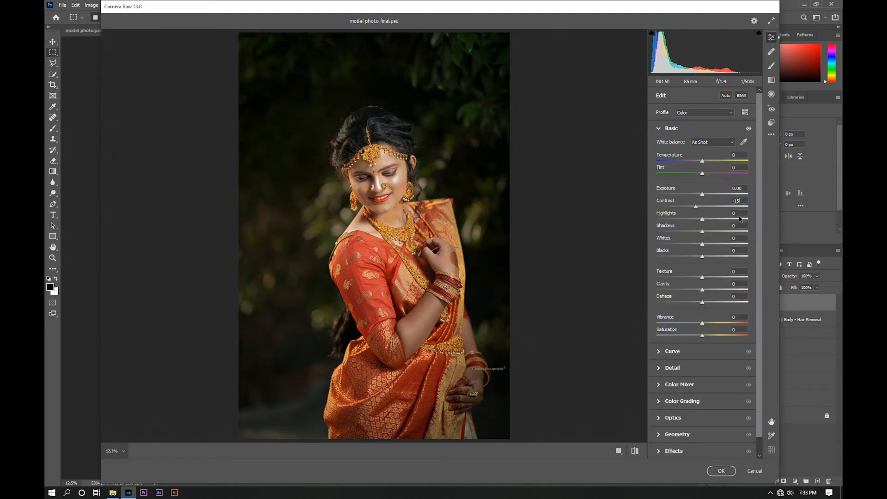
{"action": "left_click_drag", "start_coordinate": [741, 212], "coordinate": [723, 218]}
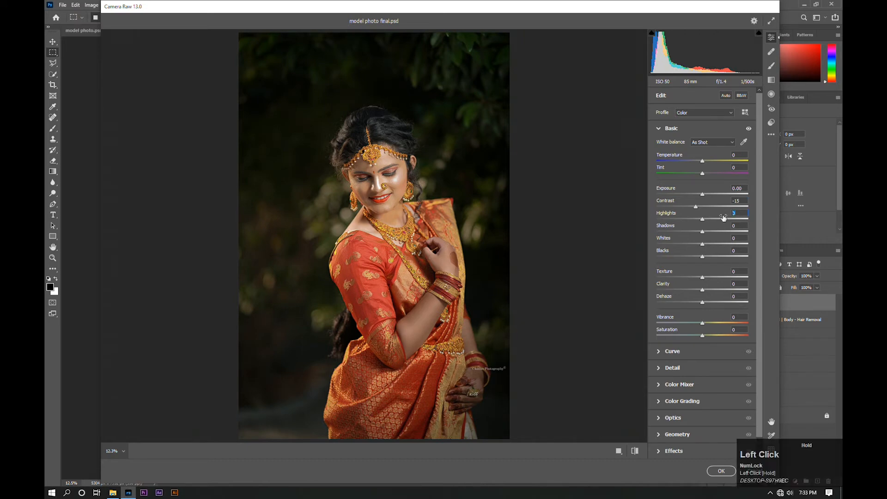
{"action": "type", "text": "-39"}
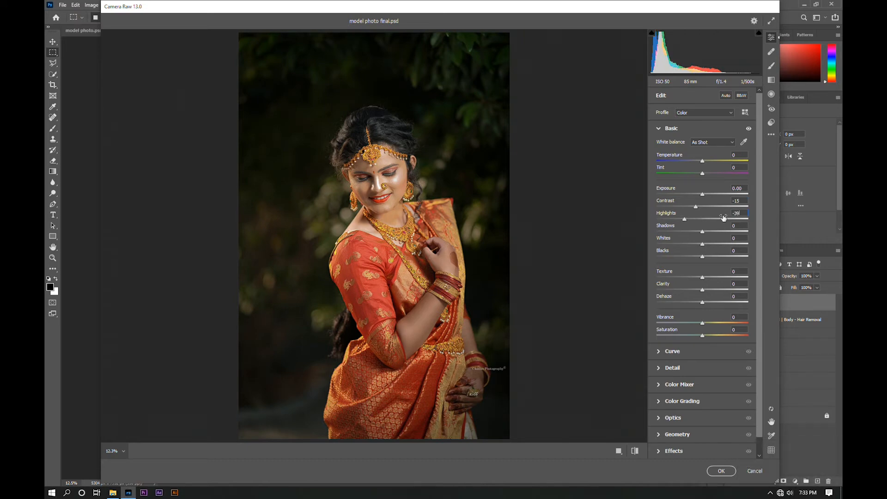
Set Shadows to +53, Whites to +24 and Blacks to -38 in the basic tone adjustments.
{"action": "key", "text": "Tab"}
{"action": "type", "text": "+5"}
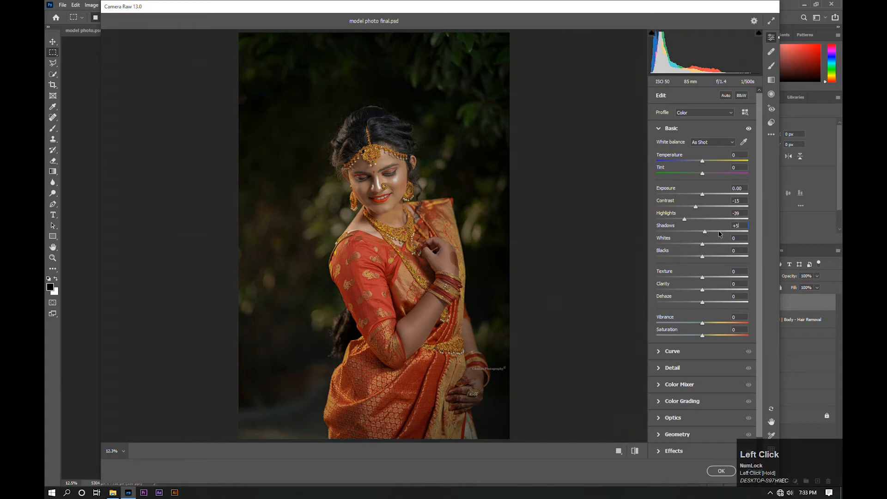
{"action": "type", "text": "3"}
{"action": "left_click", "coordinate": [740, 237]}
{"action": "type", "text": "+24"}
{"action": "left_click_drag", "start_coordinate": [741, 249], "coordinate": [723, 257]}
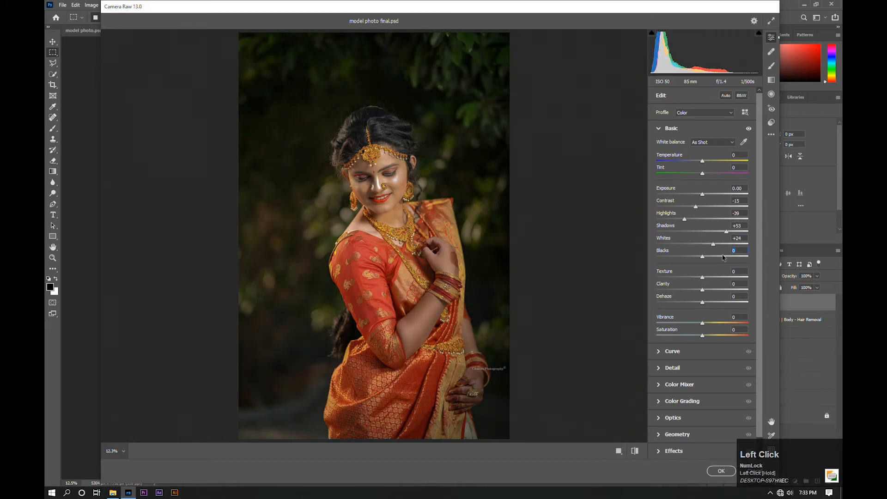
{"action": "type", "text": "-38"}
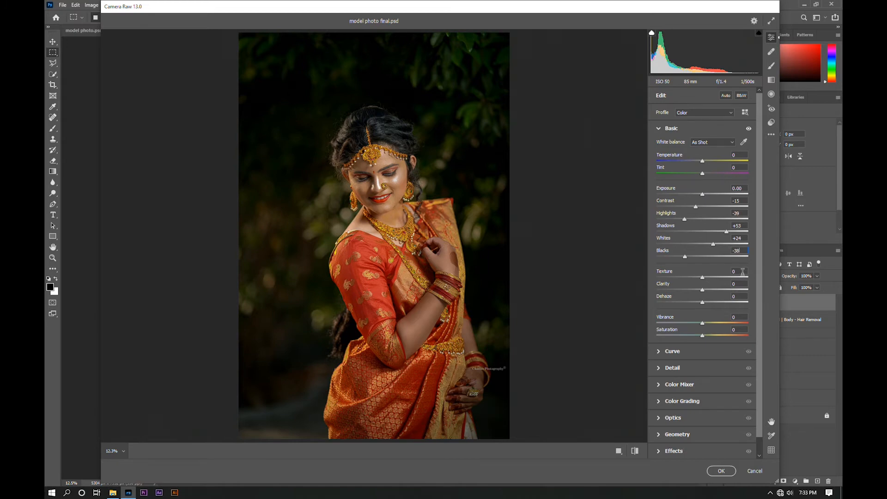
Set Texture to +9 and Clarity to +11 in the basic adjustments.
{"action": "left_click", "coordinate": [741, 271]}
{"action": "type", "text": "+9"}
{"action": "left_click", "coordinate": [736, 283]}
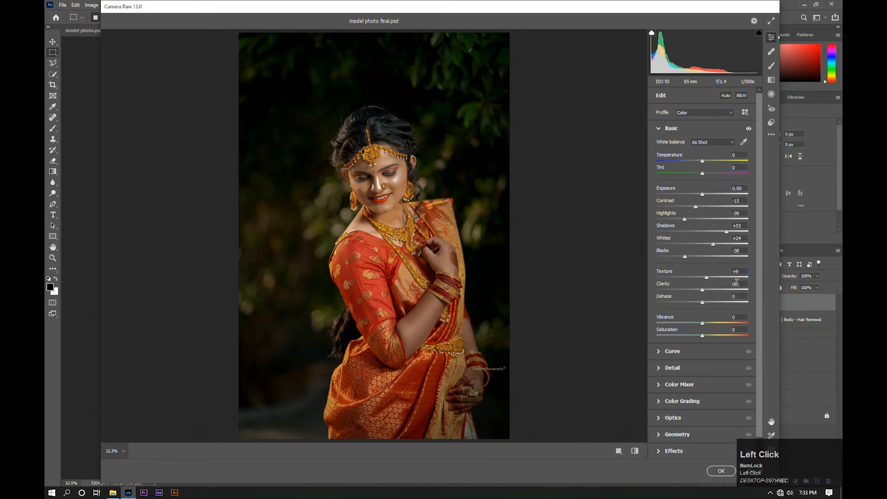
{"action": "type", "text": "+11"}
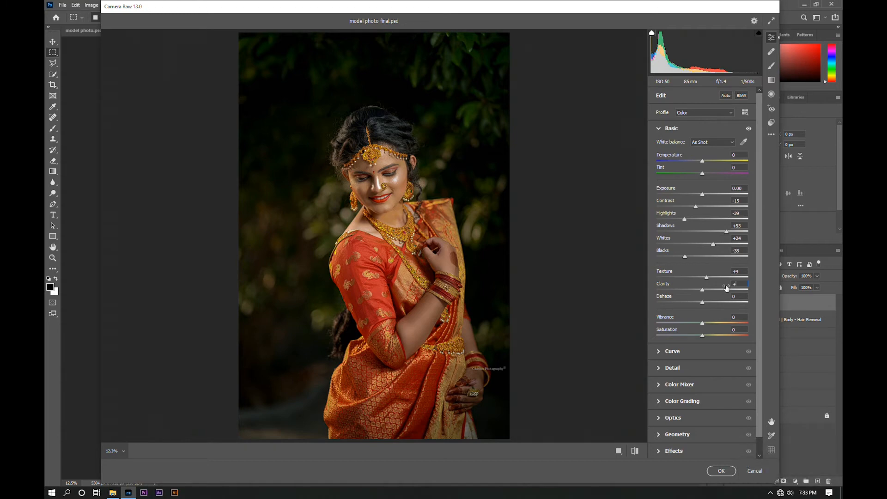
{"action": "left_click", "coordinate": [739, 295]}
Shape the parametric tone curve with Lights +3, Darks +14 and Shadows -10.
{"action": "left_click", "coordinate": [663, 353]}
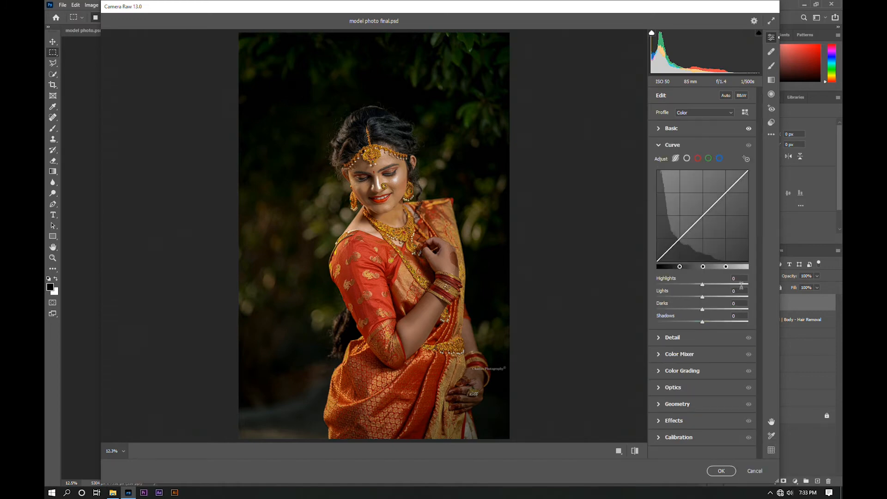
{"action": "left_click", "coordinate": [741, 296]}
{"action": "double_click", "coordinate": [735, 290]}
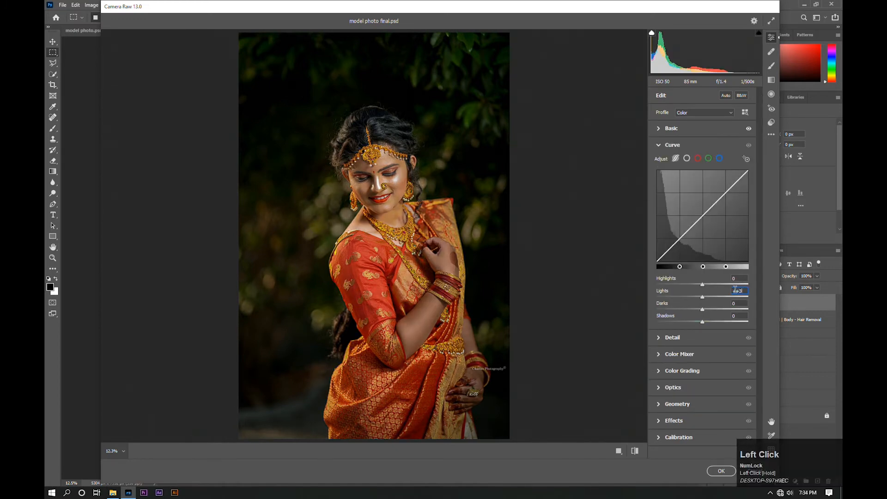
{"action": "left_click_drag", "start_coordinate": [724, 295], "coordinate": [726, 295]}
{"action": "left_click", "coordinate": [740, 303]}
{"action": "type", "text": "+14"}
{"action": "left_click", "coordinate": [744, 316]}
{"action": "left_click", "coordinate": [702, 308]}
{"action": "type", "text": "+14"}
{"action": "left_click", "coordinate": [714, 319]}
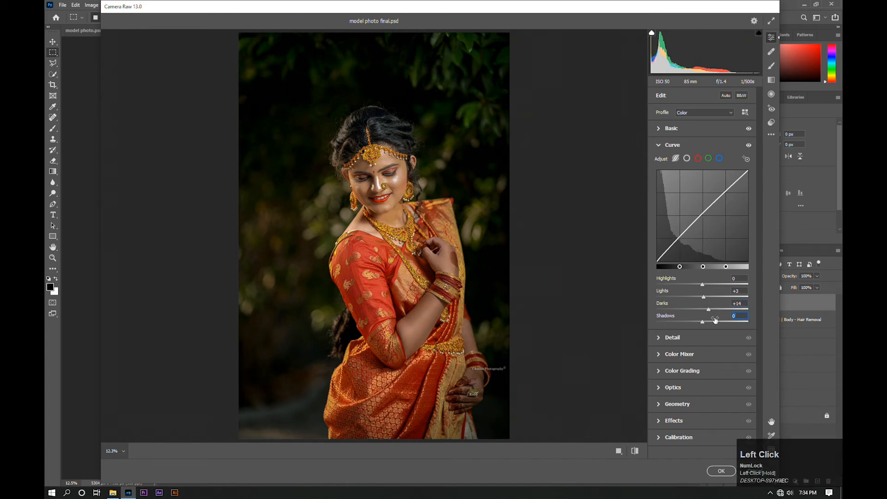
{"action": "type", "text": "-10"}
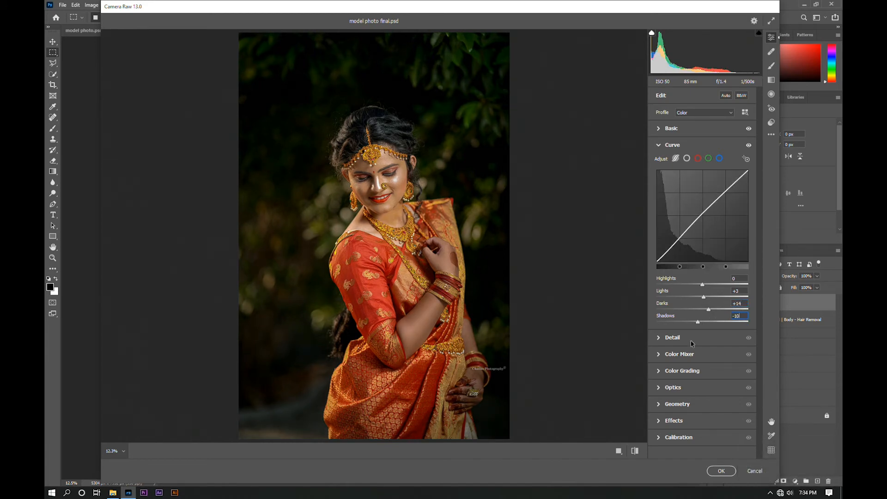
Set Sharpening to 18 and Noise Reduction to 13 in the detail adjustments.
{"action": "left_click", "coordinate": [659, 339]}
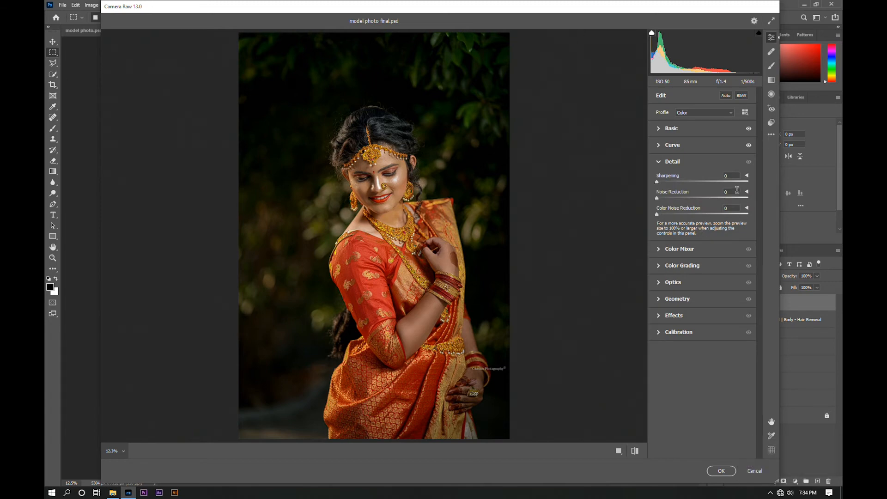
{"action": "left_click", "coordinate": [732, 175]}
{"action": "type", "text": "18"}
{"action": "left_click", "coordinate": [724, 192]}
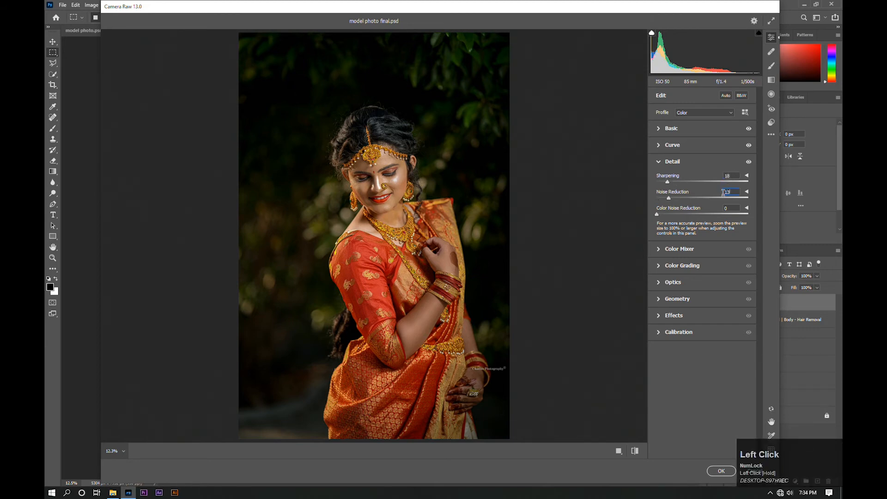
{"action": "type", "text": "13"}
{"action": "left_click", "coordinate": [733, 208]}
In the Color Mixer hues, set Yellows to -40, Greens to -76, Aquas to -100, Blues to +1 and Purples to -14.
{"action": "left_click", "coordinate": [659, 249]}
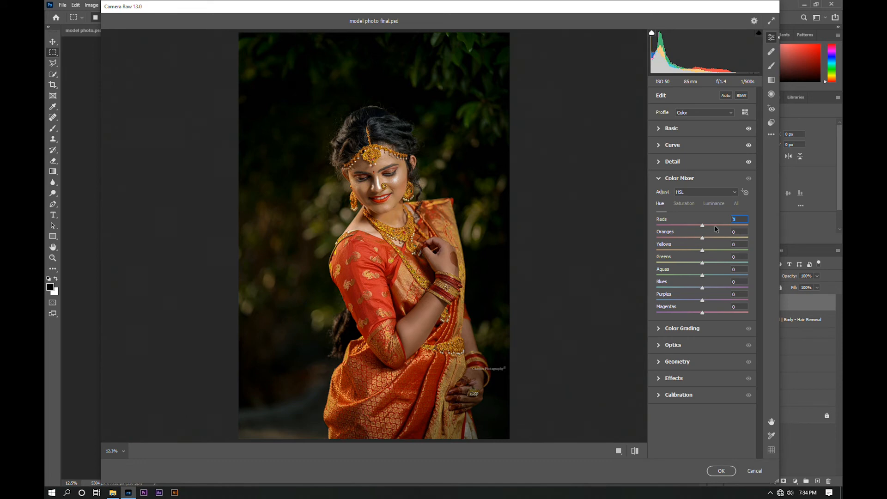
{"action": "key", "text": "Tab"}
{"action": "key", "text": "Tab"}
{"action": "type", "text": "-"}
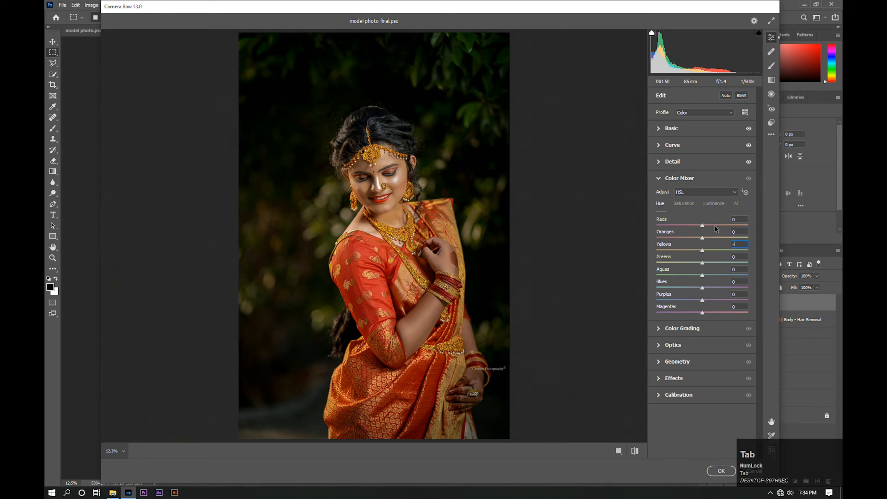
{"action": "type", "text": "-76"}
{"action": "key", "text": "Tab"}
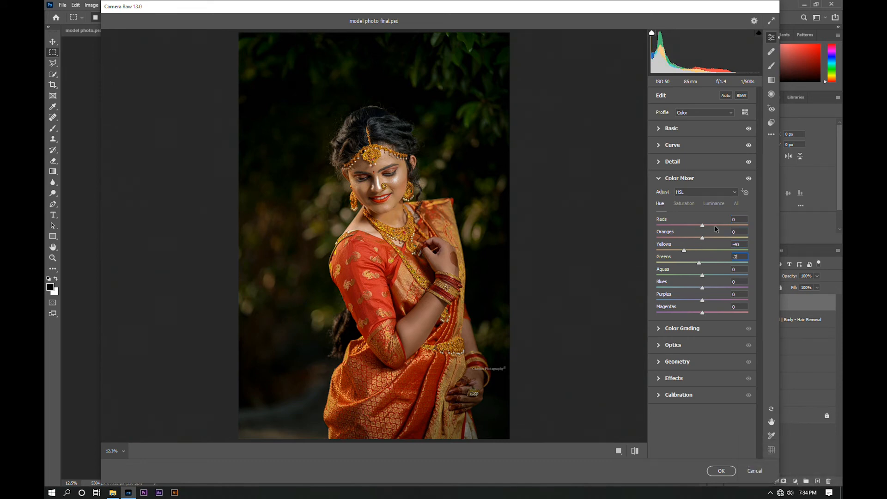
{"action": "type", "text": "-100"}
{"action": "key", "text": "Tab"}
{"action": "type", "text": "1"}
{"action": "key", "text": "Tab"}
{"action": "type", "text": "-14"}
{"action": "key", "text": "Tab"}
Reduce the Color Mixer saturation of Yellows to -78, Greens to -27, Aquas to -44 and Blues to -36.
{"action": "left_click", "coordinate": [684, 203]}
{"action": "left_click", "coordinate": [734, 219]}
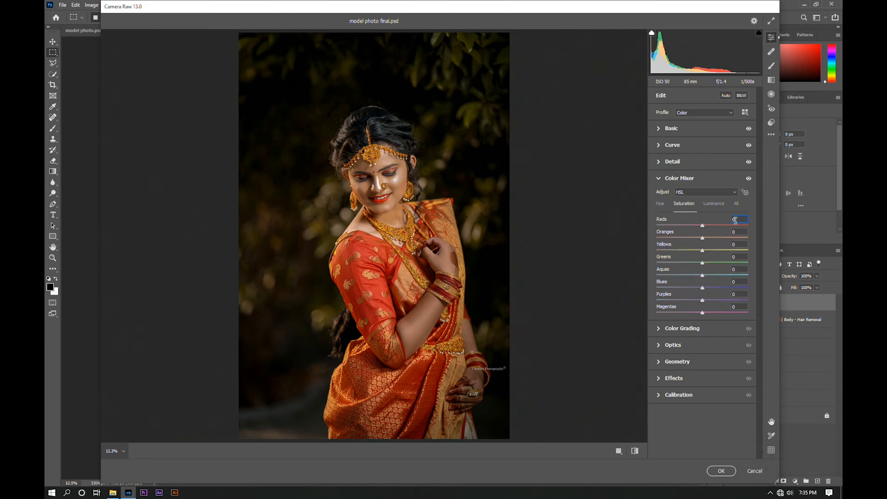
{"action": "key", "text": "Tab"}
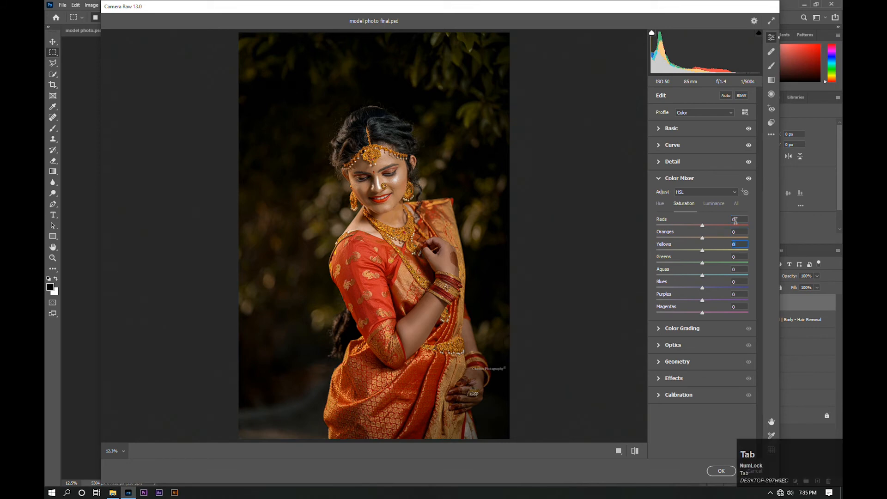
{"action": "type", "text": "-78"}
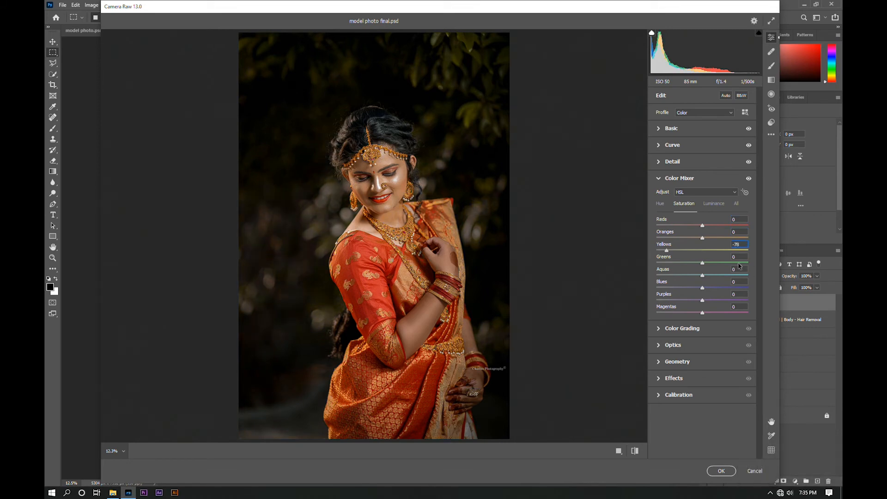
{"action": "left_click", "coordinate": [733, 257]}
{"action": "type", "text": "-27"}
{"action": "key", "text": "Tab"}
{"action": "type", "text": "-44"}
{"action": "key", "text": "Tab"}
{"action": "type", "text": "-36"}
{"action": "key", "text": "Tab"}
Set the Color Mixer luminance to Oranges +17, Yellows -43, Greens -52, Aquas -46 and Blues +56.
{"action": "left_click", "coordinate": [714, 203]}
{"action": "key", "text": "Tab"}
{"action": "type", "text": "17"}
{"action": "key", "text": "Tab"}
{"action": "type", "text": "-43"}
{"action": "key", "text": "Tab"}
{"action": "type", "text": "-52"}
{"action": "key", "text": "Tab"}
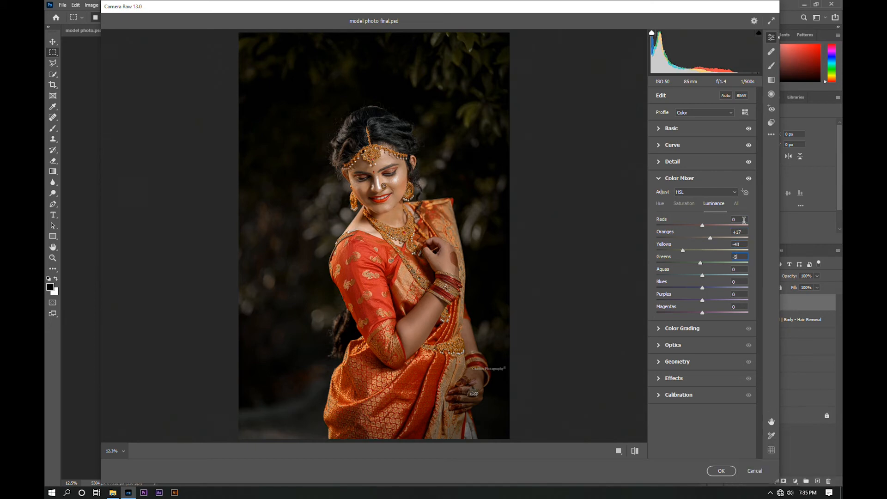
{"action": "type", "text": "-46"}
{"action": "key", "text": "Tab"}
{"action": "type", "text": "+56"}
Color grade the shadows slightly toward pink and the highlights toward yellow, with highlight hue 63 and saturation 25.
{"action": "left_click", "coordinate": [654, 329]}
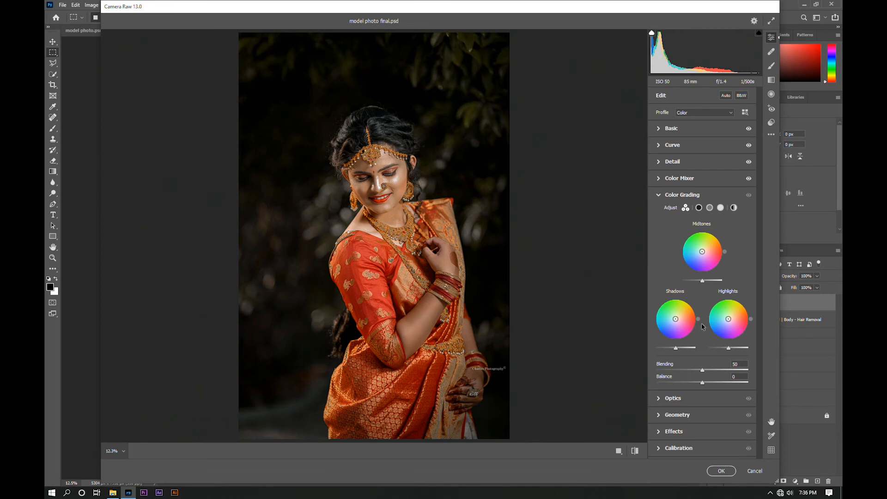
{"action": "mouse_move", "coordinate": [698, 319]}
{"action": "left_mouse_down"}
{"action": "mouse_move", "coordinate": [695, 338]}
{"action": "mouse_move", "coordinate": [677, 320]}
{"action": "mouse_move", "coordinate": [698, 331]}
{"action": "left_mouse_up"}
{"action": "left_click_drag", "start_coordinate": [750, 319], "coordinate": [731, 314]}
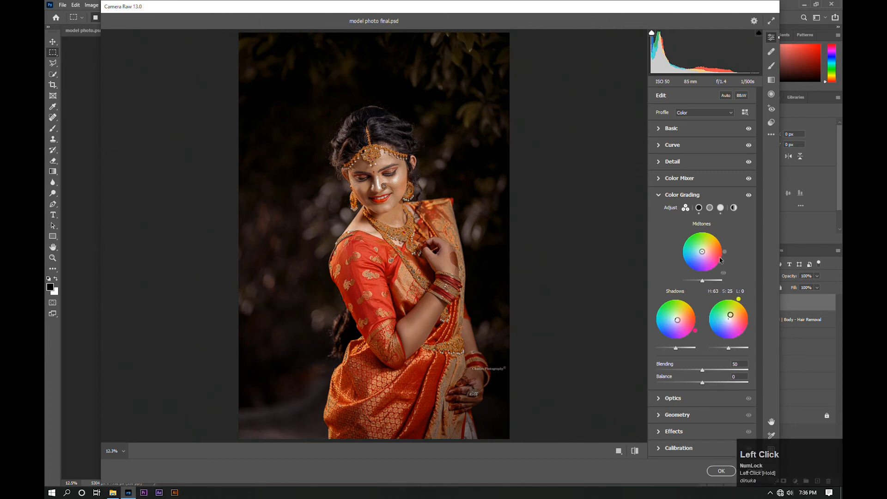
Shift the highlight tint toward orange and the shadow tint toward magenta, and set the color grading Blending to 70.
{"action": "left_click", "coordinate": [738, 364]}
{"action": "type", "text": "100"}
{"action": "left_click_drag", "start_coordinate": [730, 314], "coordinate": [742, 302]}
{"action": "left_click_drag", "start_coordinate": [694, 332], "coordinate": [691, 334]}
{"action": "left_click_drag", "start_coordinate": [747, 371], "coordinate": [714, 373]}
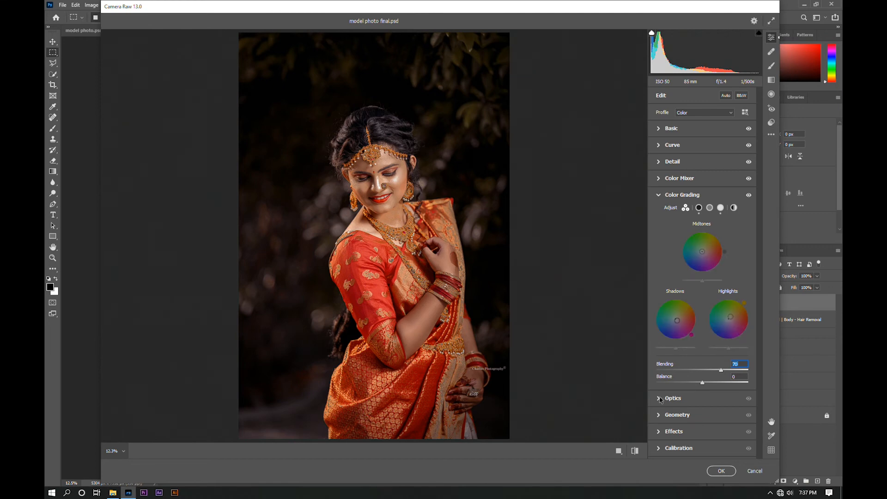
Darken the photo's edges with a Vignetting amount of -31.
{"action": "left_click", "coordinate": [673, 431]}
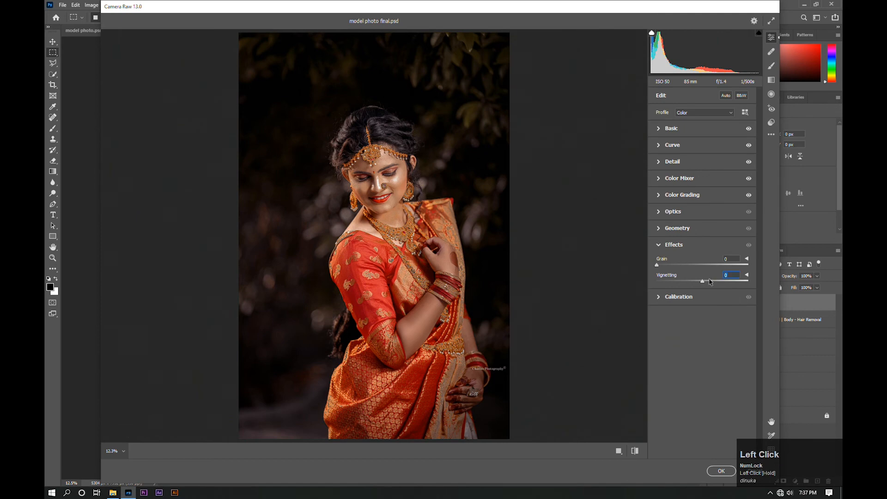
{"action": "left_click_drag", "start_coordinate": [710, 281], "coordinate": [696, 281]}
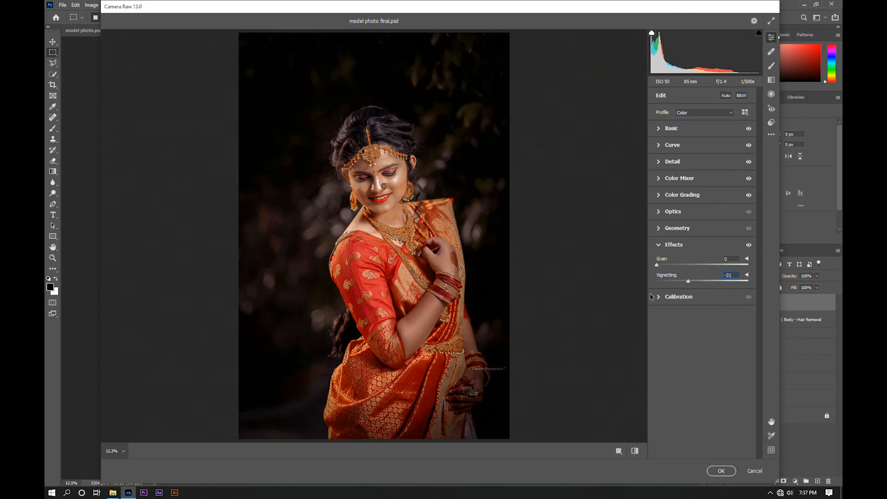
{"action": "left_click", "coordinate": [661, 229]}
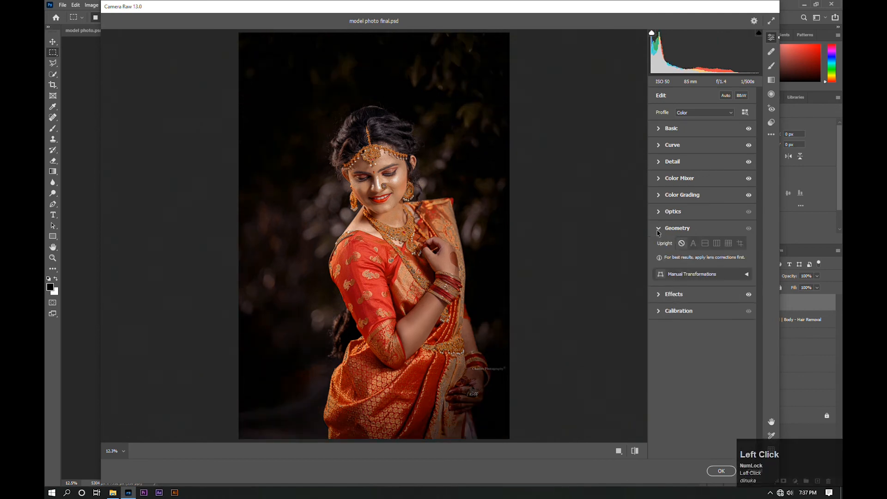
Brighten the Color Mixer luminance to Reds +41, Oranges +43, Greens -20 and Aquas -44.
{"action": "left_click", "coordinate": [660, 194]}
{"action": "left_click", "coordinate": [661, 178]}
{"action": "left_click", "coordinate": [713, 240]}
{"action": "left_click_drag", "start_coordinate": [713, 240], "coordinate": [722, 240]}
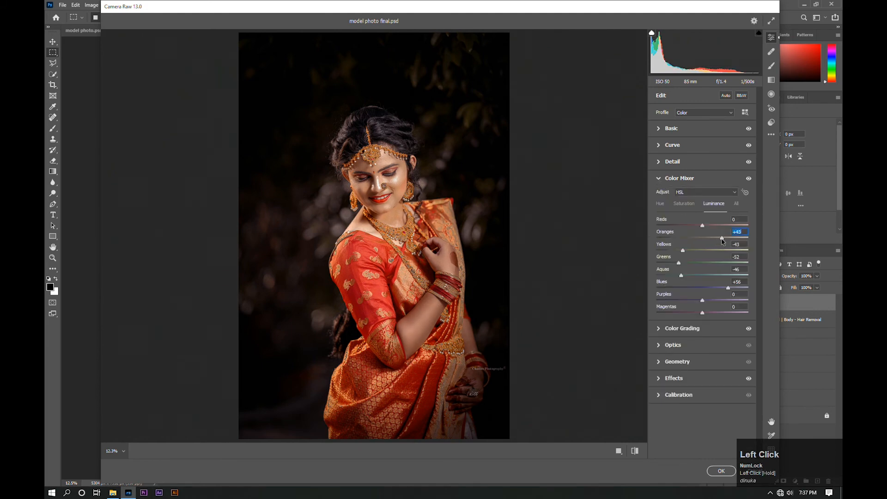
{"action": "mouse_move", "coordinate": [679, 264]}
{"action": "left_mouse_down"}
{"action": "mouse_move", "coordinate": [688, 264]}
{"action": "mouse_move", "coordinate": [684, 276]}
{"action": "mouse_move", "coordinate": [701, 263]}
{"action": "mouse_move", "coordinate": [693, 263]}
{"action": "left_mouse_up"}
{"action": "mouse_move", "coordinate": [701, 225]}
{"action": "left_mouse_down"}
{"action": "mouse_move", "coordinate": [691, 228]}
{"action": "mouse_move", "coordinate": [717, 227]}
{"action": "left_mouse_up"}
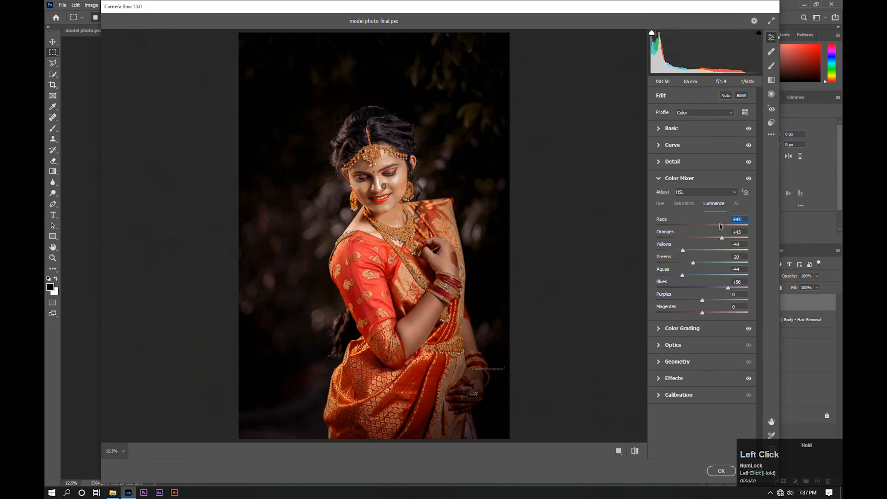
{"action": "mouse_move", "coordinate": [725, 288]}
{"action": "left_mouse_down"}
{"action": "mouse_move", "coordinate": [692, 288]}
{"action": "mouse_move", "coordinate": [724, 288]}
{"action": "left_mouse_up"}
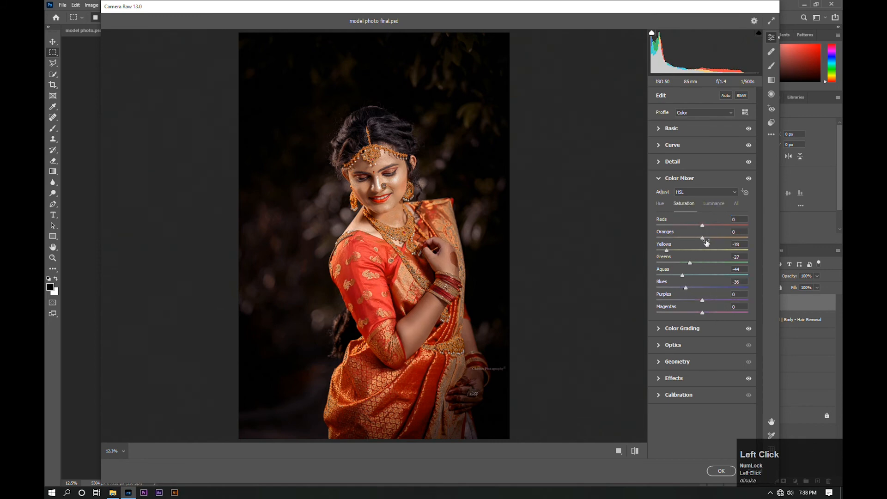
Fine-tune the Color Mixer saturation to Oranges +3 and Yellows -79, and set the Greens hue to -47.
{"action": "left_click_drag", "start_coordinate": [666, 250], "coordinate": [709, 268]}
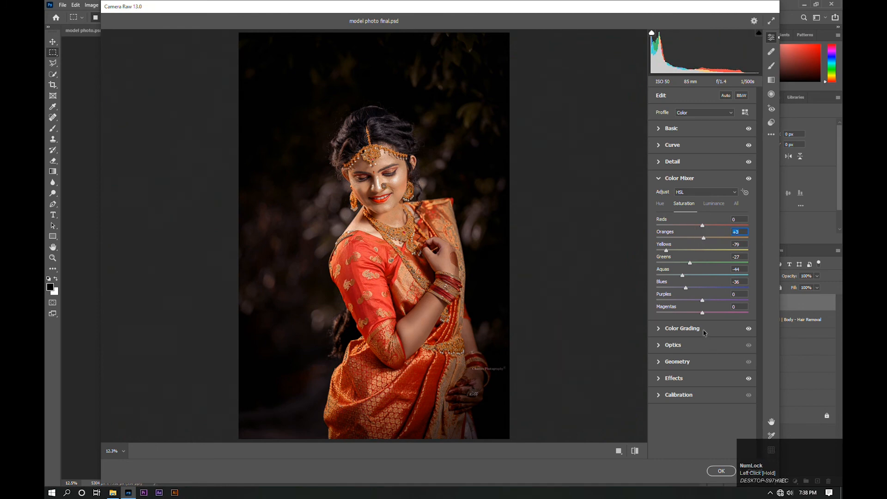
{"action": "left_click", "coordinate": [660, 203]}
{"action": "left_click_drag", "start_coordinate": [661, 275], "coordinate": [682, 267]}
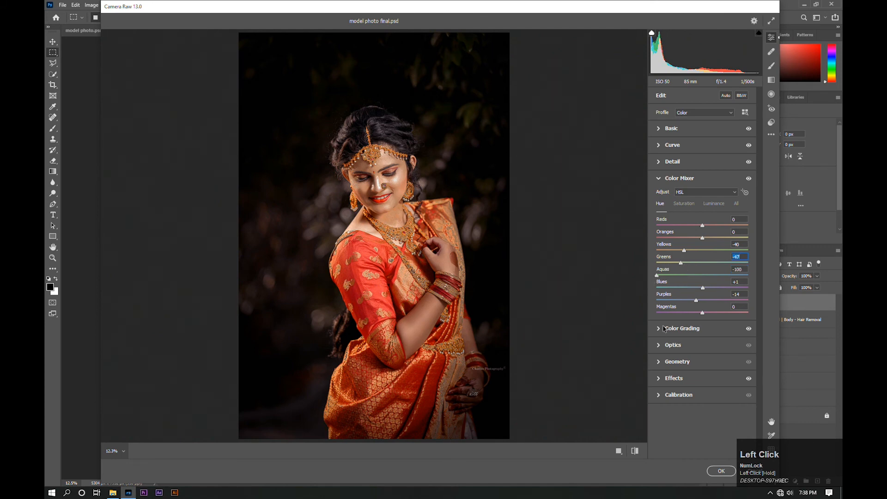
Grade the shadows to hue 346 and saturation 12 with raised luminance, and the midtones to hue 56, saturation 7 and luminance 22.
{"action": "left_click", "coordinate": [677, 331]}
{"action": "mouse_move", "coordinate": [694, 340]}
{"action": "left_mouse_down"}
{"action": "mouse_move", "coordinate": [686, 339]}
{"action": "mouse_move", "coordinate": [699, 333]}
{"action": "left_mouse_up"}
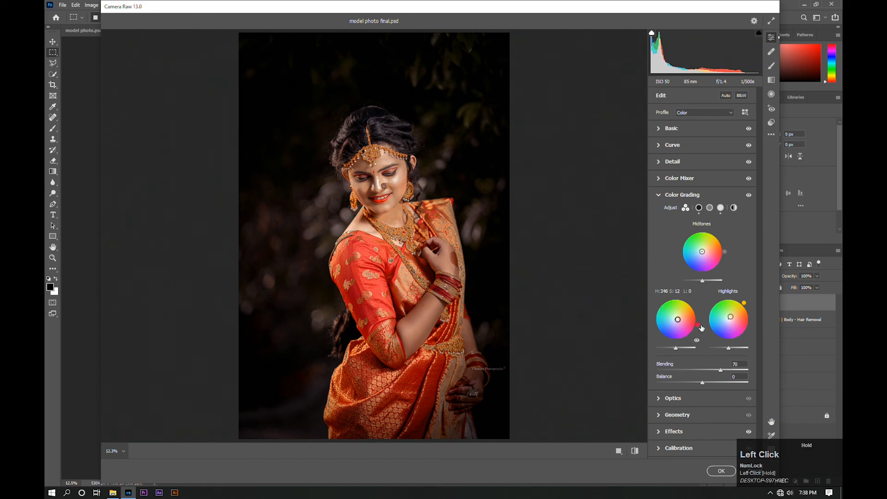
{"action": "left_click", "coordinate": [683, 349]}
{"action": "left_click_drag", "start_coordinate": [683, 352], "coordinate": [677, 351]}
{"action": "mouse_move", "coordinate": [702, 281]}
{"action": "left_mouse_down"}
{"action": "mouse_move", "coordinate": [730, 257]}
{"action": "mouse_move", "coordinate": [701, 251]}
{"action": "left_mouse_up"}
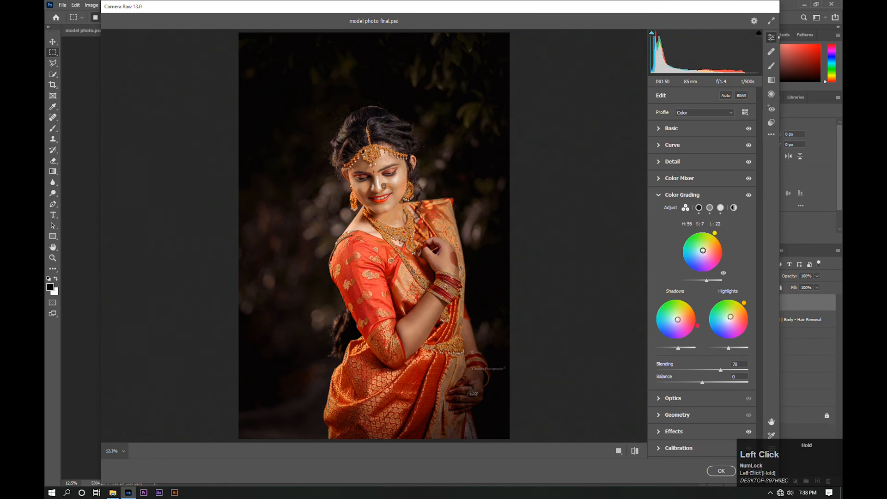
Shift the midtone tint slightly toward orange, lower the highlights luminance to -22 and set the color grading Balance to +12.
{"action": "left_click_drag", "start_coordinate": [717, 237], "coordinate": [719, 238]}
{"action": "left_click_drag", "start_coordinate": [706, 280], "coordinate": [706, 283]}
{"action": "left_click_drag", "start_coordinate": [732, 350], "coordinate": [725, 349]}
{"action": "left_click_drag", "start_coordinate": [702, 382], "coordinate": [712, 386]}
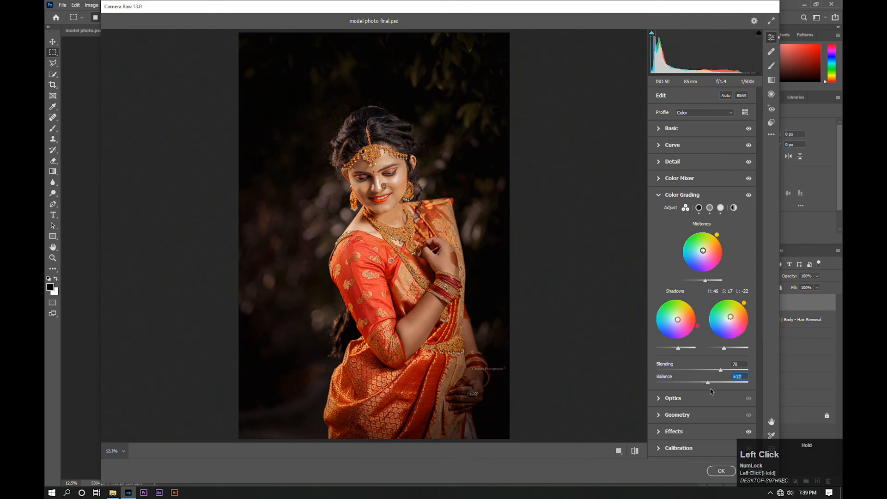
Readjust the Exposure, Highlights, Shadows and Blacks in the basic tone adjustments.
{"action": "left_click", "coordinate": [667, 129]}
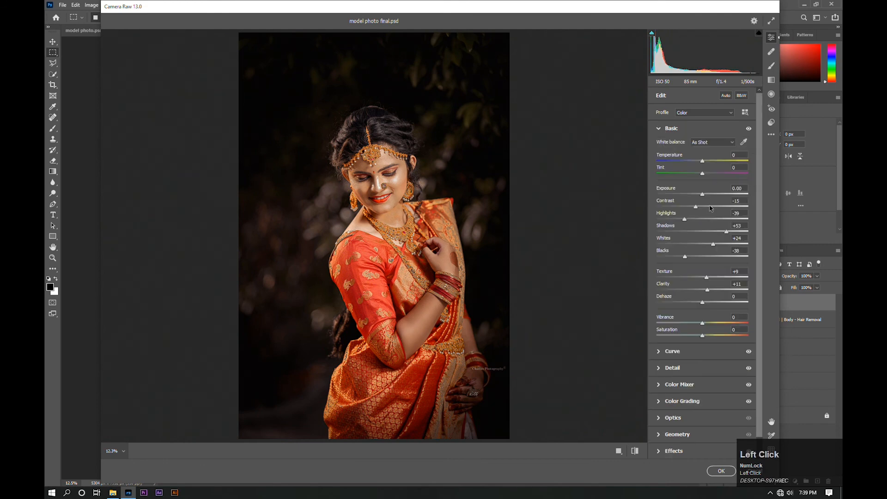
{"action": "left_click_drag", "start_coordinate": [702, 195], "coordinate": [688, 222]}
{"action": "left_click_drag", "start_coordinate": [685, 257], "coordinate": [720, 234]}
{"action": "left_click", "coordinate": [771, 108]}
{"action": "left_click_drag", "start_coordinate": [434, 185], "coordinate": [473, 215]}
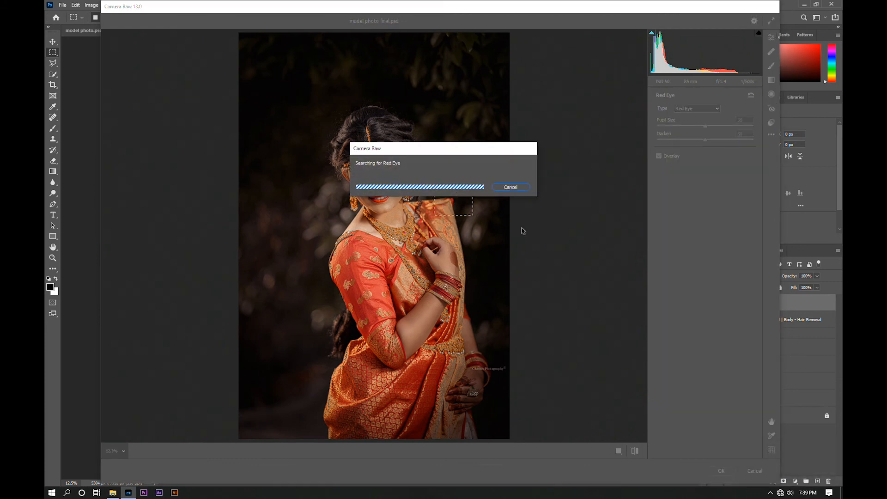
{"action": "key", "text": "ctrl+z"}
{"action": "left_click", "coordinate": [570, 230]}
{"action": "key", "text": "ctrl+z"}
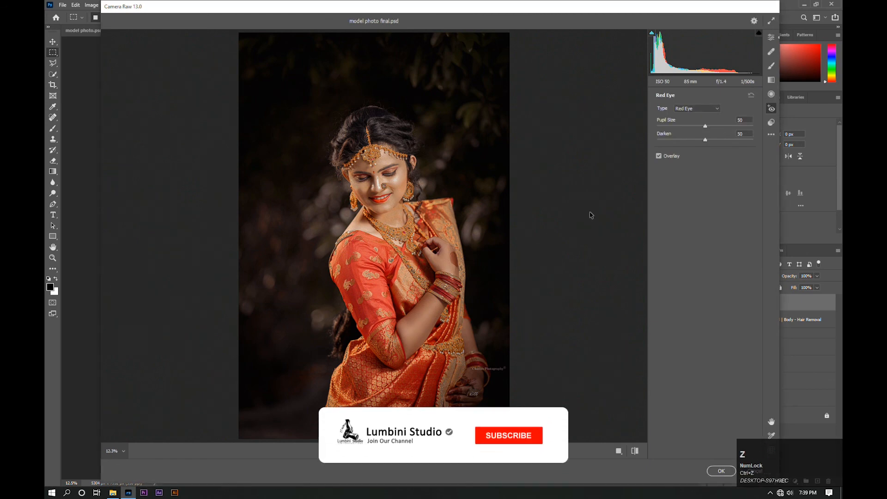
Add a radial filter over the face with Exposure +1.25, Contrast -20 and Highlights -49, and compare the photo before and after.
{"action": "left_click", "coordinate": [771, 94]}
{"action": "left_click_drag", "start_coordinate": [445, 172], "coordinate": [406, 206]}
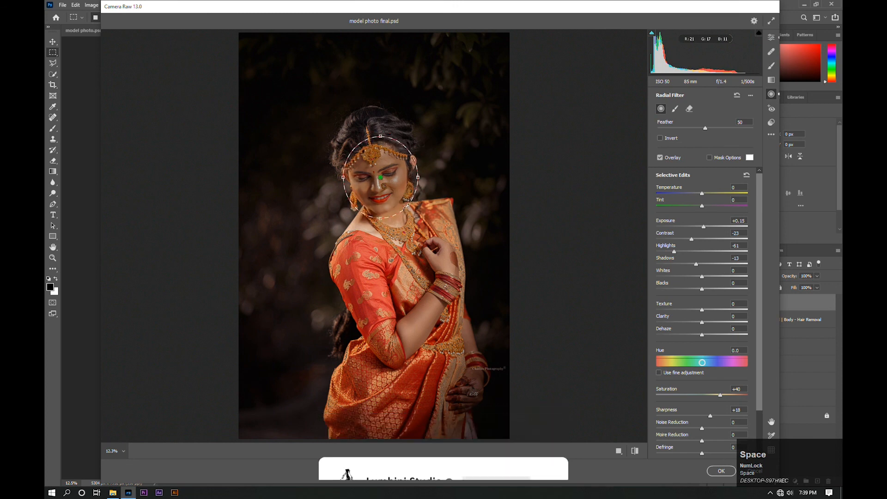
{"action": "left_click_drag", "start_coordinate": [703, 226], "coordinate": [681, 253]}
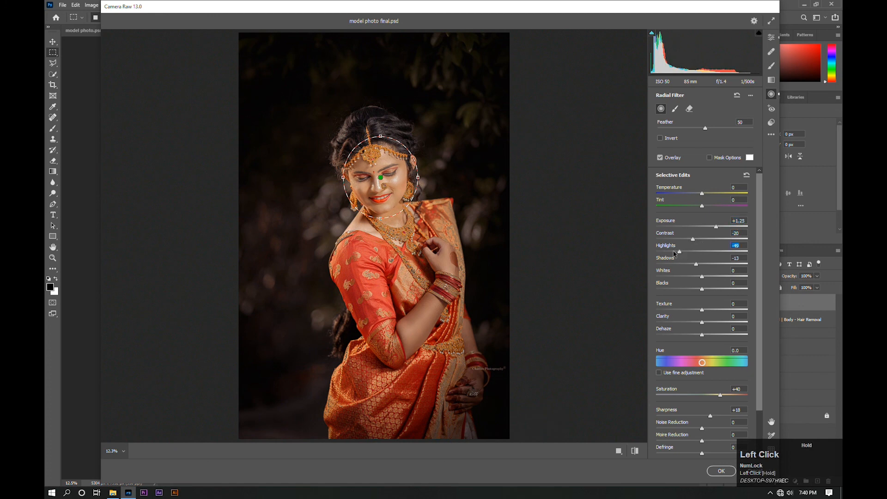
{"action": "left_click", "coordinate": [635, 450]}
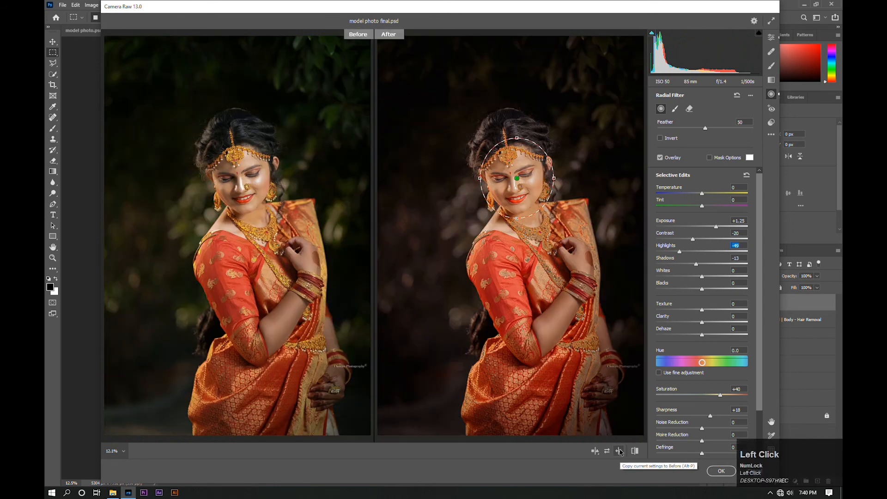
Undo the latest tonal changes, including the face radial filter's brightening, and lower that filter's Contrast to -30.
{"action": "left_click", "coordinate": [772, 37]}
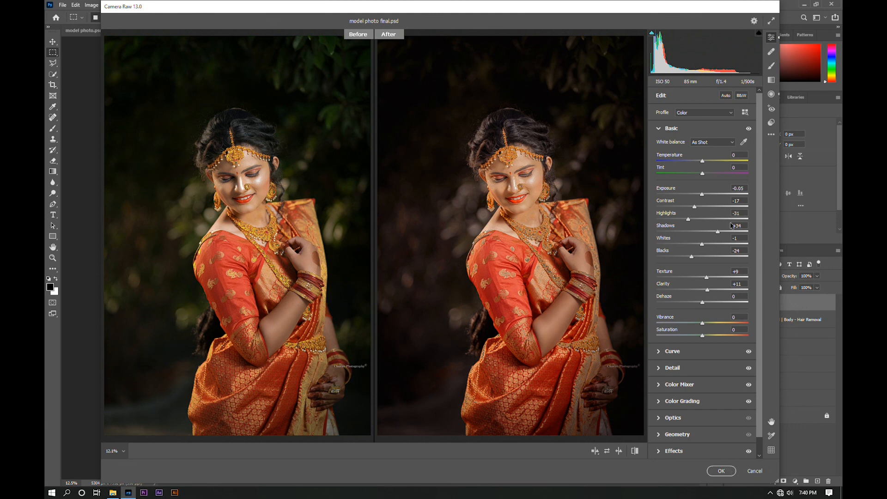
{"action": "key", "text": "ctrl+z"}
{"action": "key", "text": "ctrl+z"}
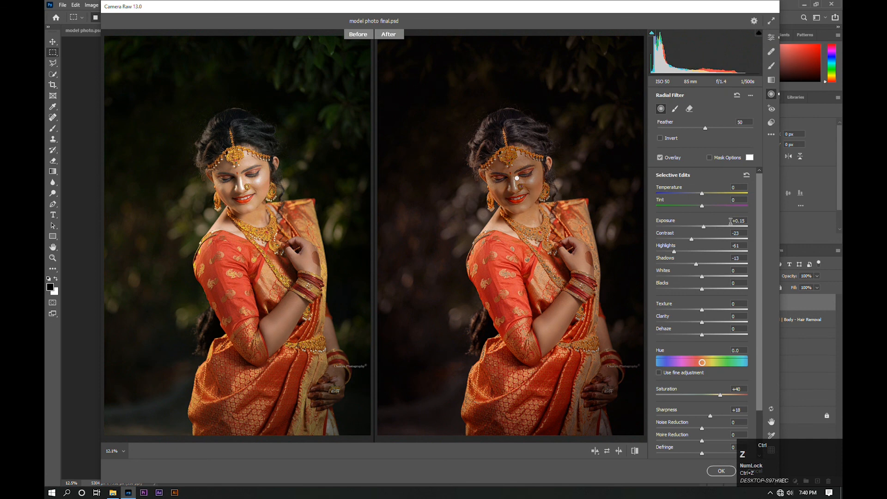
{"action": "key", "text": "ctrl+z"}
{"action": "left_click_drag", "start_coordinate": [691, 239], "coordinate": [686, 238]}
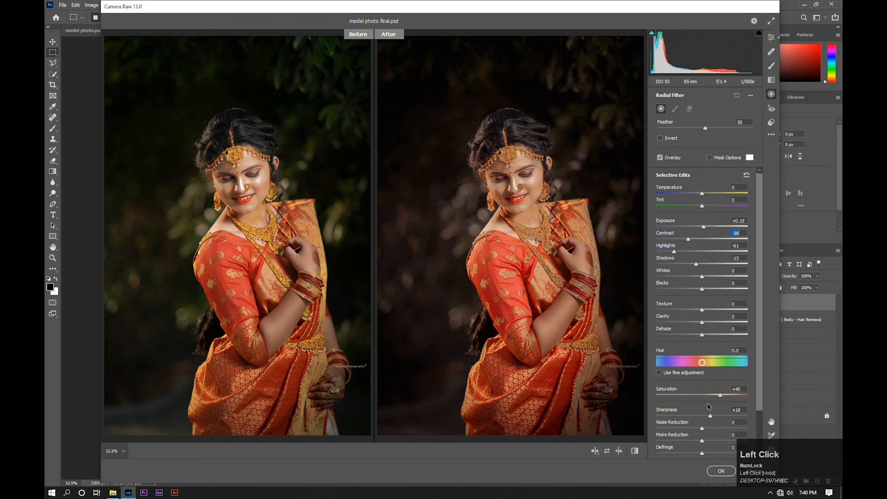
Lower the photo's overall Exposure slightly in the basic adjustments and apply the Camera Raw filter.
{"action": "left_click", "coordinate": [771, 38]}
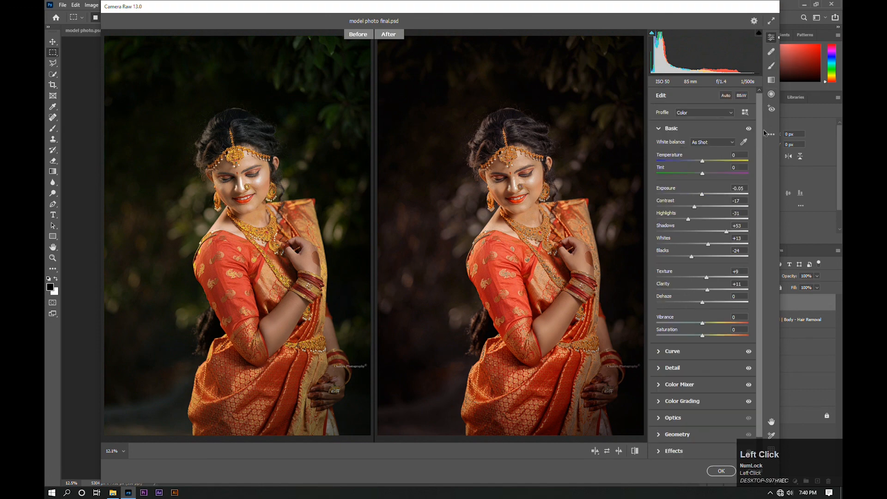
{"action": "left_click_drag", "start_coordinate": [702, 194], "coordinate": [698, 194]}
{"action": "left_click", "coordinate": [721, 471]}
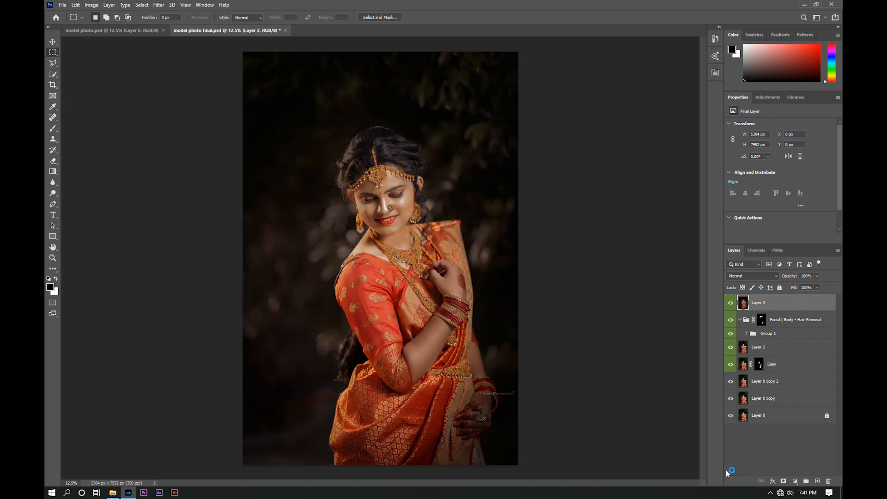
Hide all layers between Layer 3 and Layer 0, and toggle Layer 3's visibility to compare the grade with the original.
{"action": "left_click", "coordinate": [730, 347]}
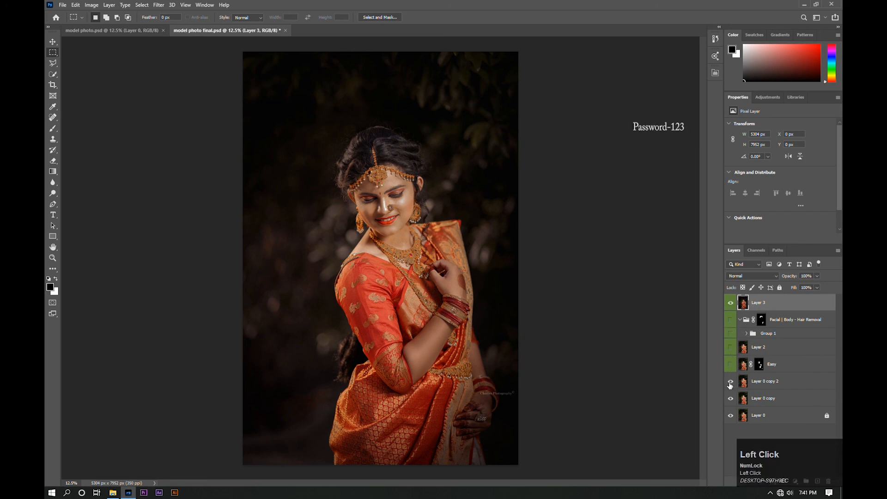
{"action": "left_click", "coordinate": [731, 303]}
{"action": "left_click", "coordinate": [731, 302]}
{"action": "left_click", "coordinate": [731, 302]}
{"action": "left_click", "coordinate": [731, 303]}
{"action": "left_click", "coordinate": [731, 303]}
{"action": "left_click", "coordinate": [731, 303]}
Arrange the final and original photo documents side by side for comparison and save model photo final.psd.
{"action": "left_click", "coordinate": [208, 5]}
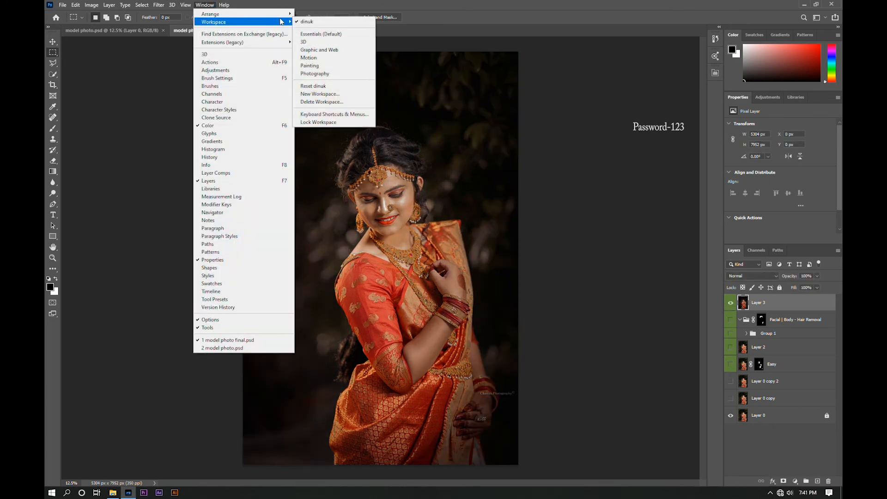
{"action": "mouse_move", "coordinate": [277, 14]}
{"action": "left_click", "coordinate": [310, 38]}
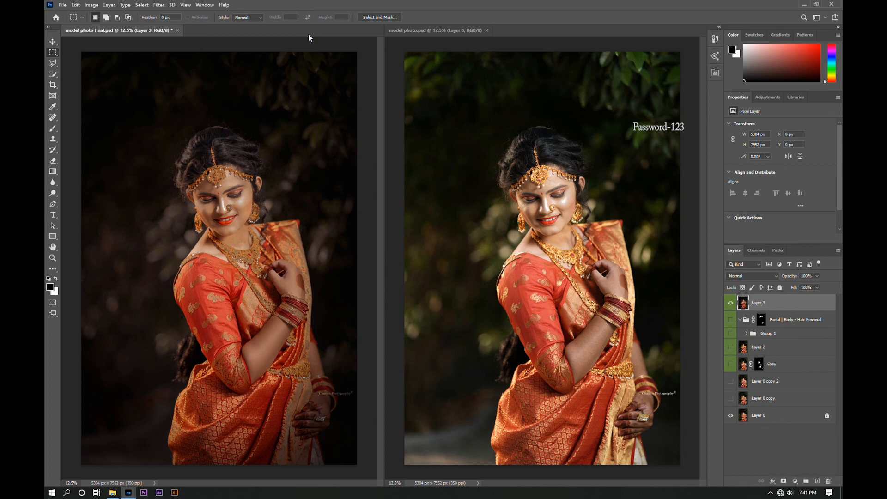
{"action": "key", "text": "ctrl+s"}
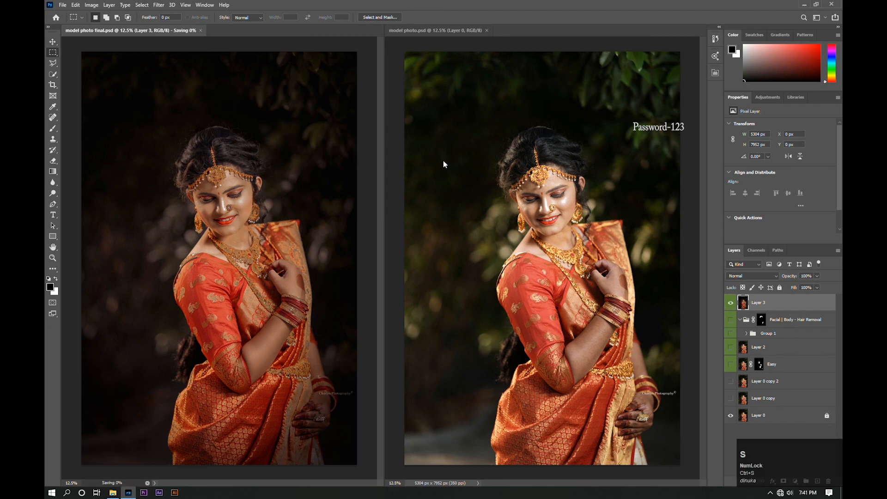